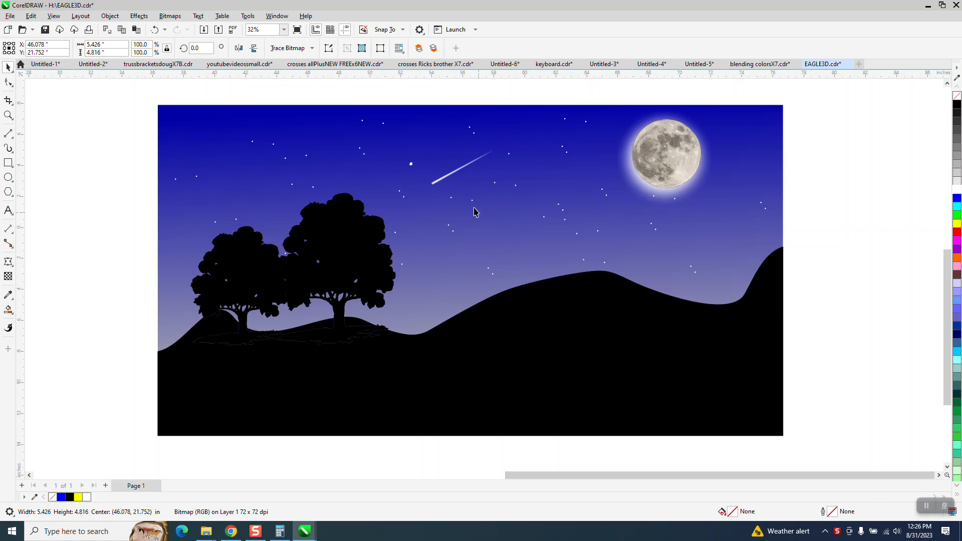
Step: Delete the wide moon bitmap on its black background and move the cropped moon bitmap to its place above the page
scroll(477, 215, down, 4)
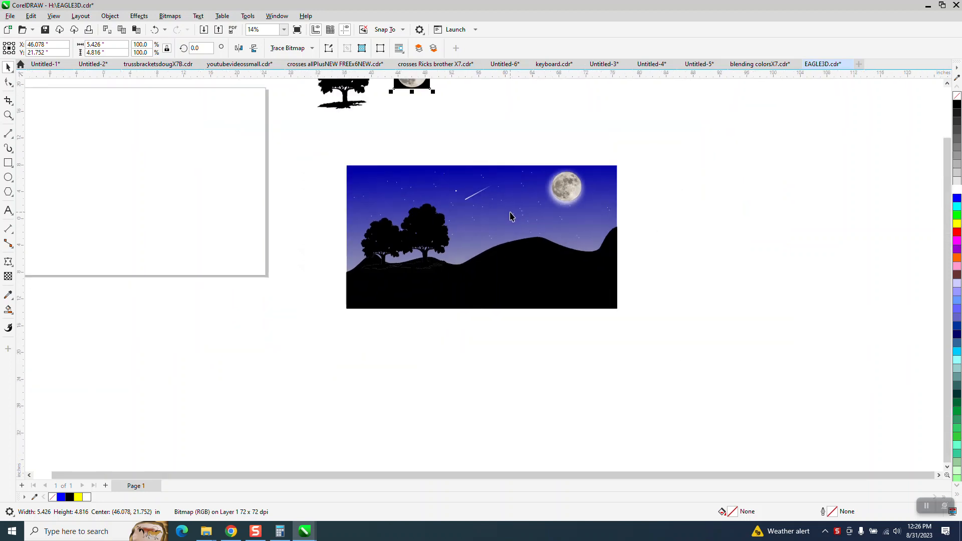
scroll(510, 216, down, 3)
click(8, 114)
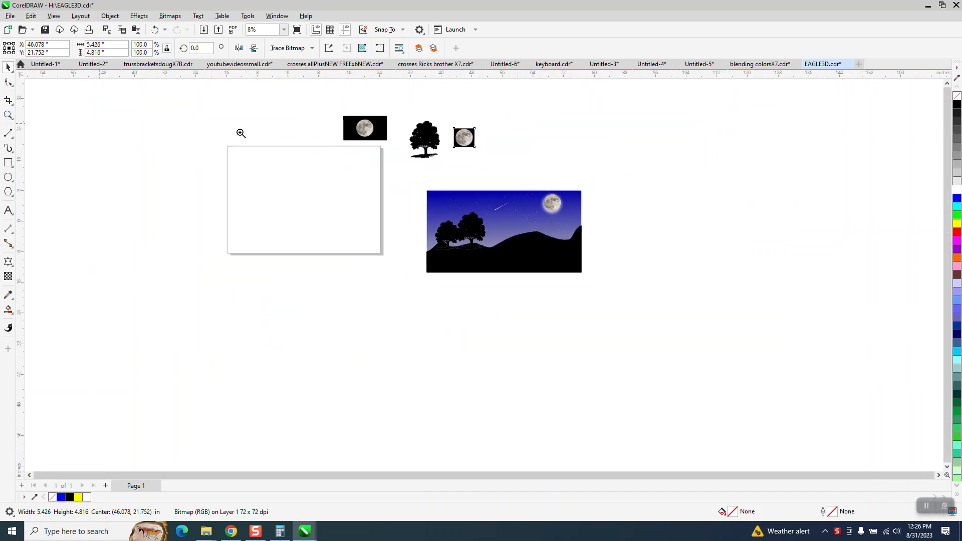
drag(309, 107, 427, 156)
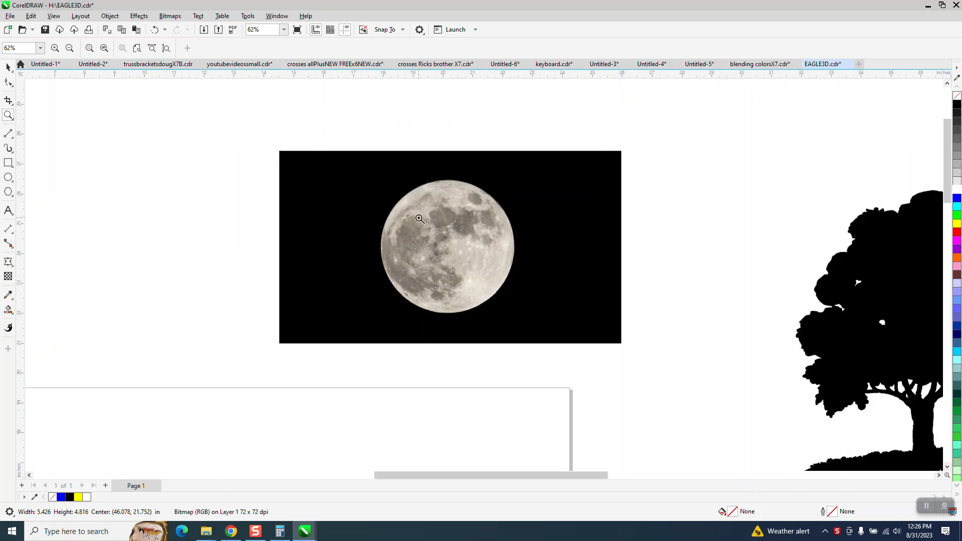
drag(503, 237, 453, 239)
scroll(371, 231, down, 2)
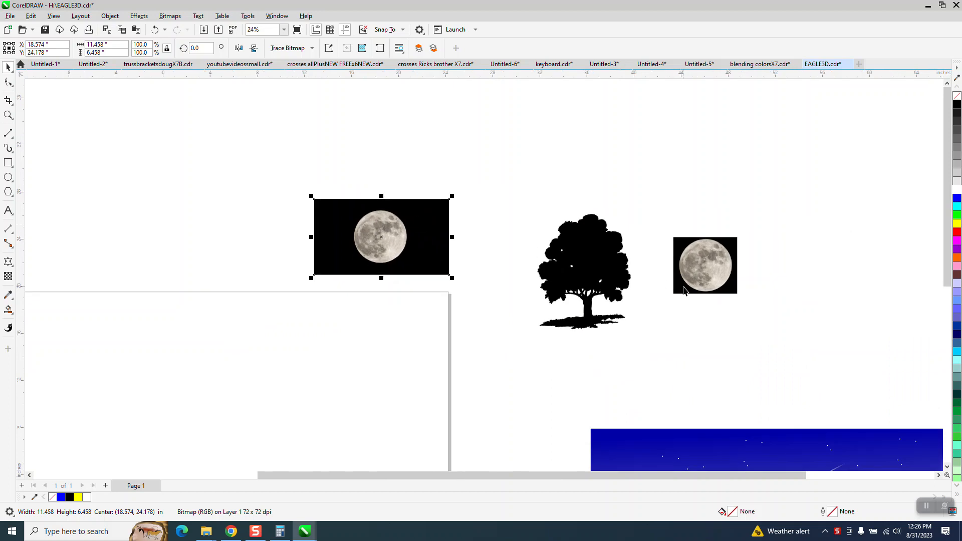
drag(710, 278, 718, 218)
click(406, 238)
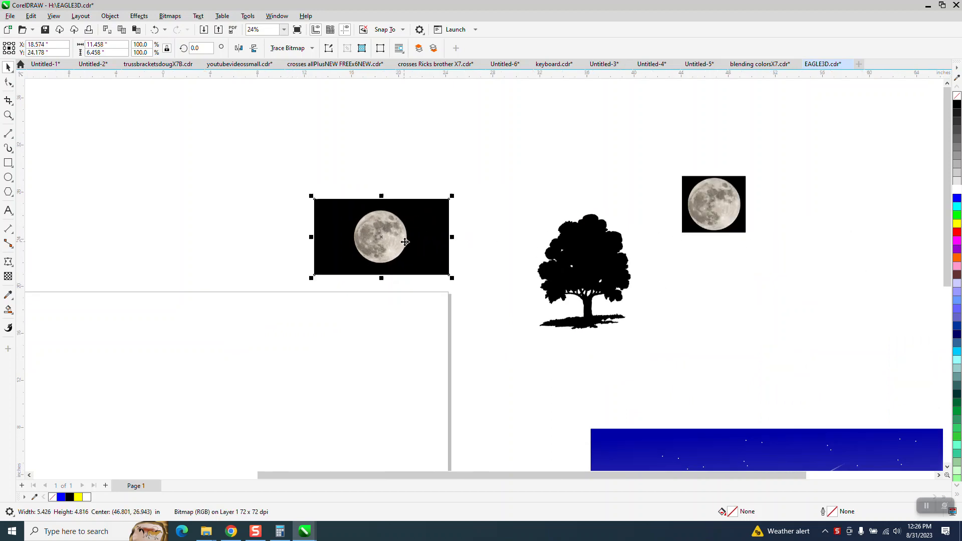
key(Delete)
drag(721, 228, 360, 202)
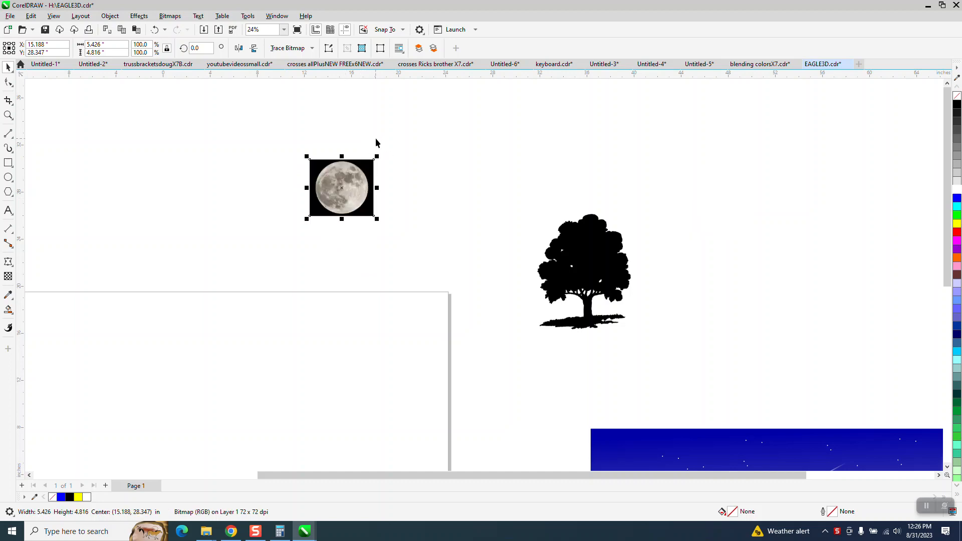
Step: Duplicate the cropped moon bitmap 6 inches to its right
click(356, 124)
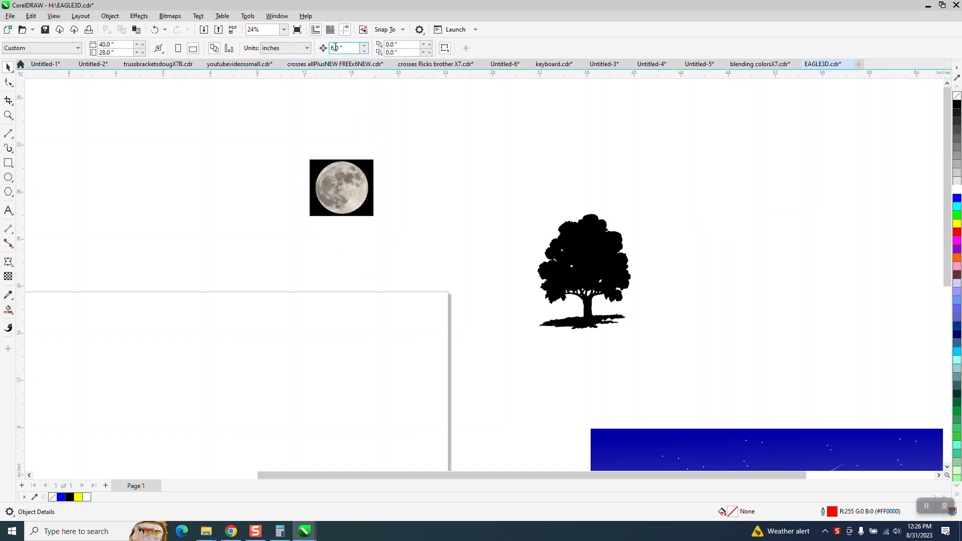
click(352, 172)
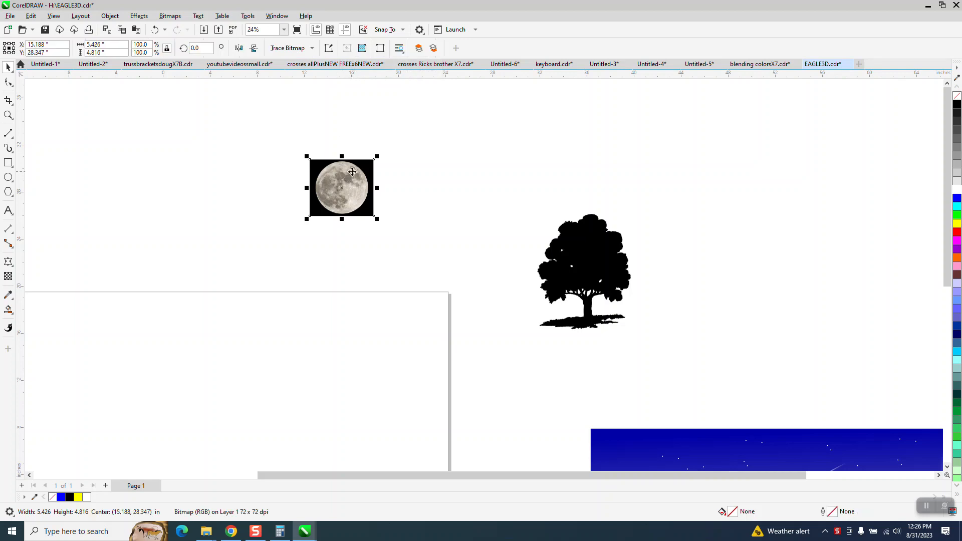
key(ctrl+d)
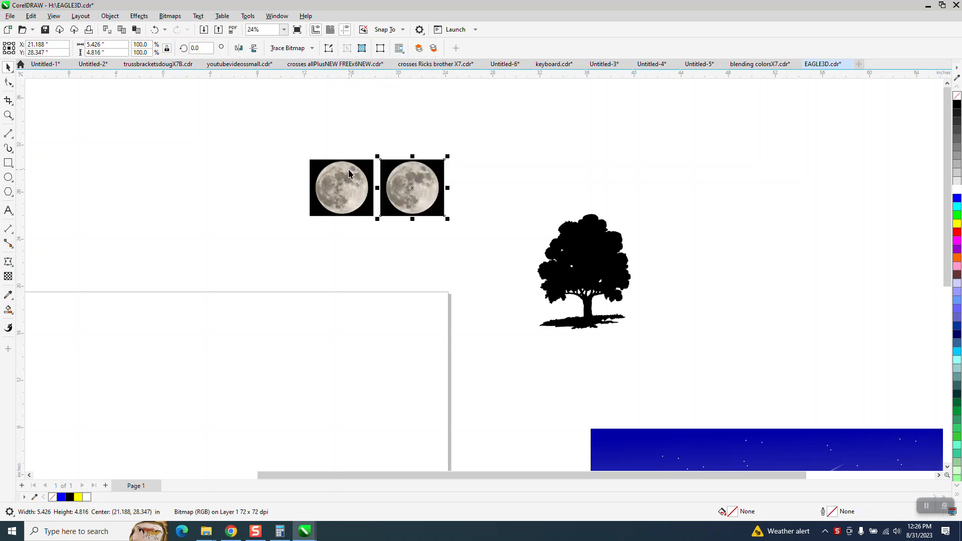
Step: Trace the first moon bitmap as Outline Clipart and shift the vector trace 12 inches to the right
click(352, 175)
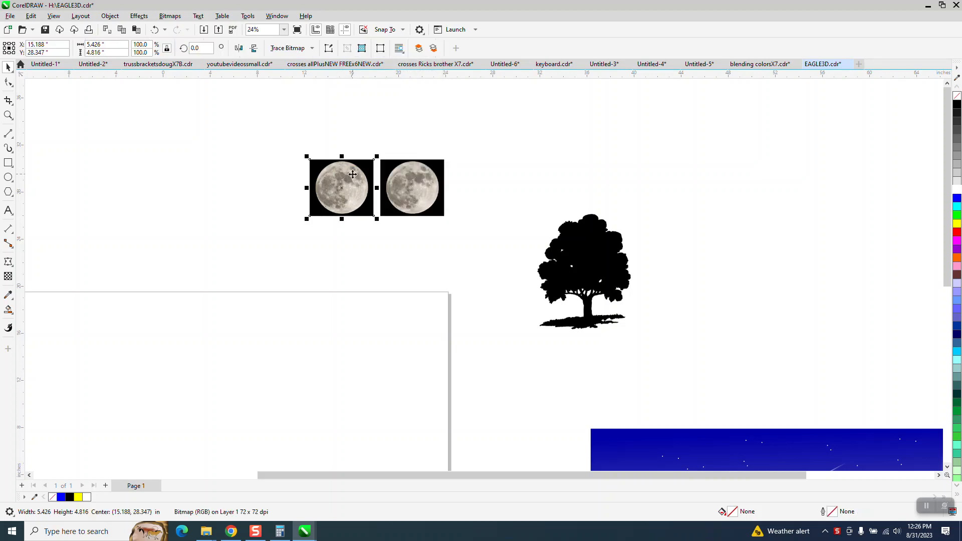
click(311, 48)
mouse_move(305, 87)
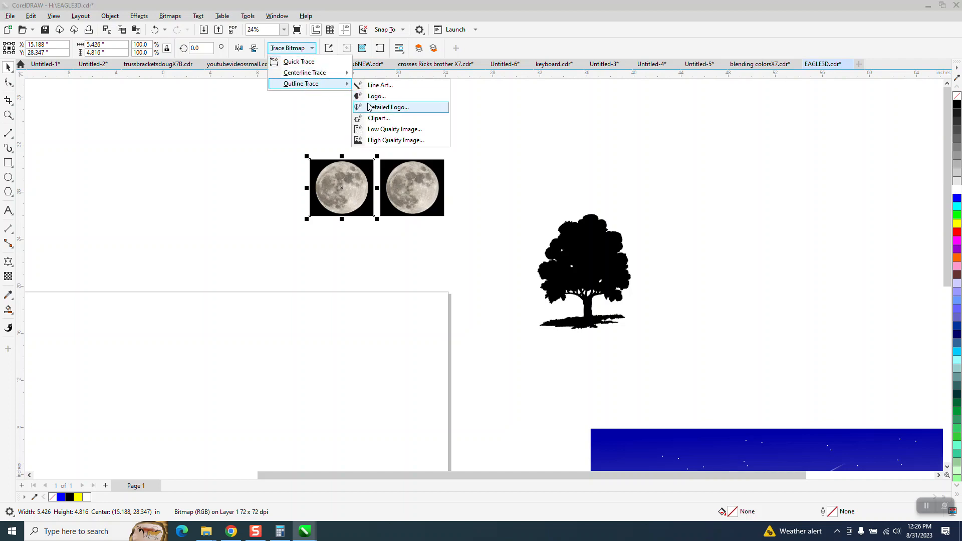
click(377, 118)
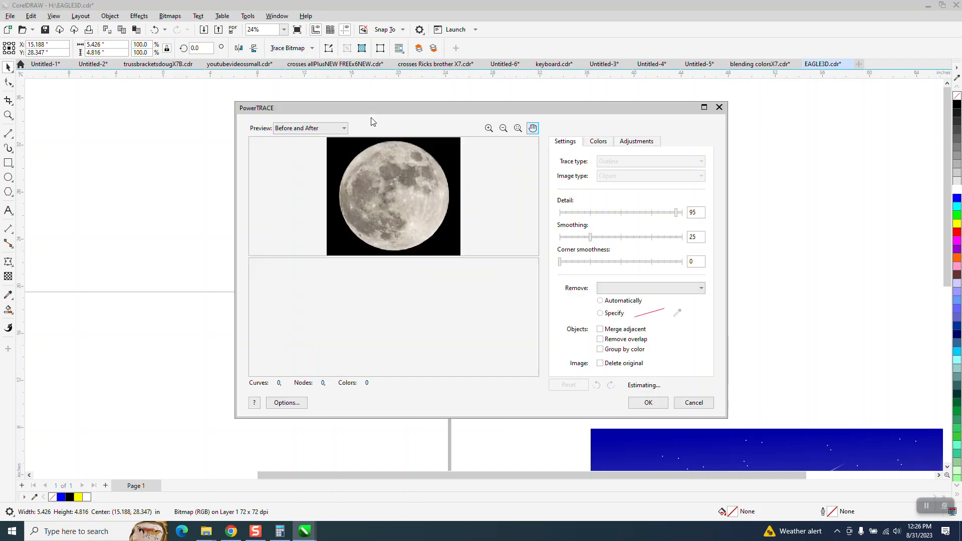
click(648, 403)
key(Right)
key(Right)
click(617, 186)
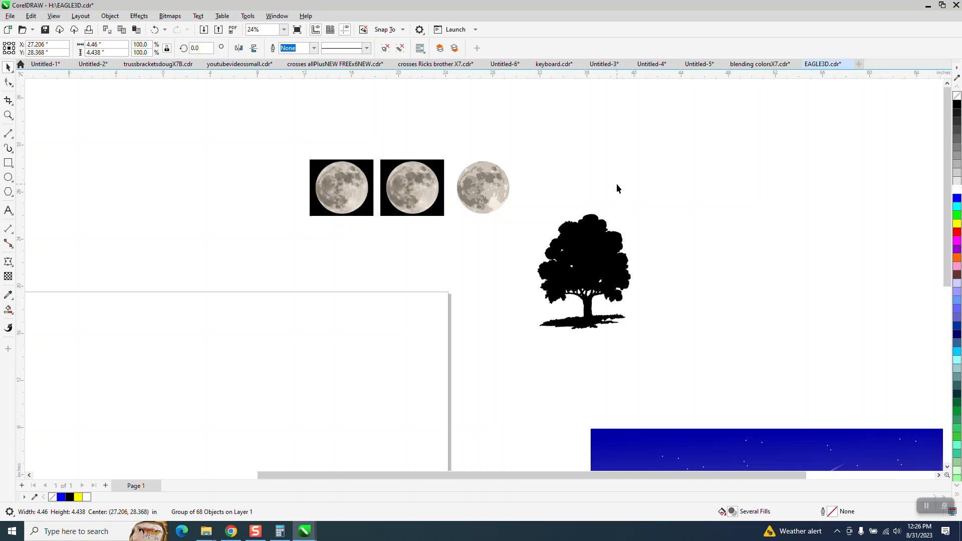
Step: Draw a rectangle about 5.49 by 5.14 inches around the traced moon, and smart-fill its surrounding area black, moving that fill 6 inches right
click(9, 115)
drag(394, 152, 546, 219)
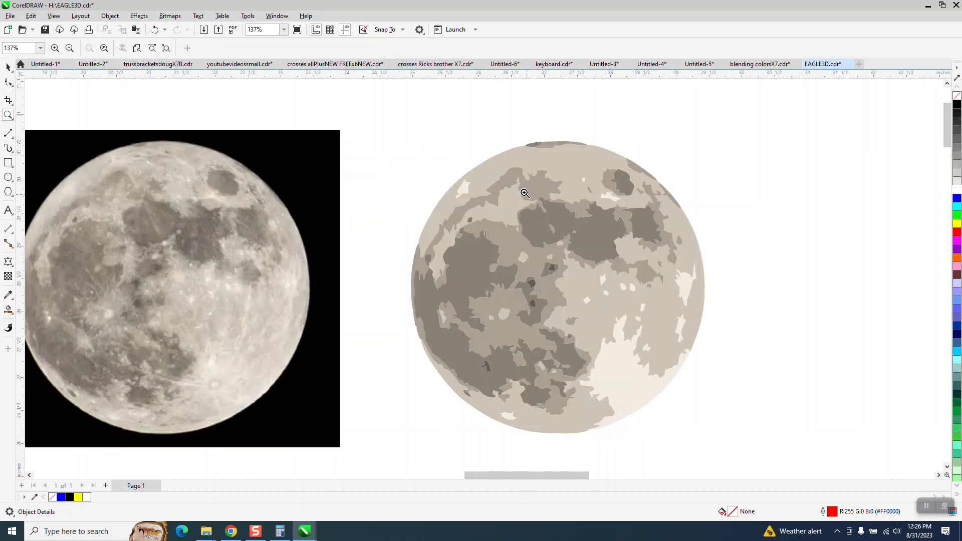
scroll(522, 187, down, 3)
click(8, 67)
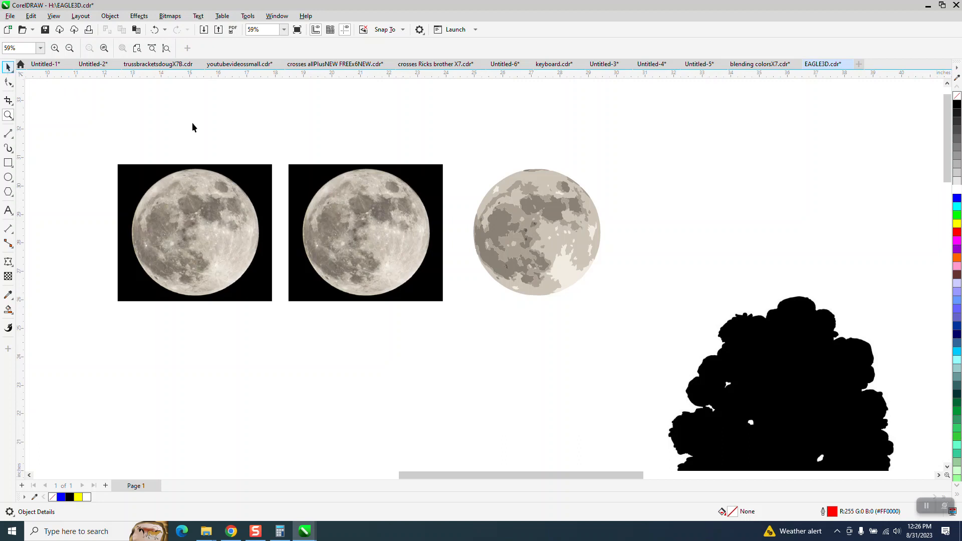
mouse_move(460, 161)
mouse_down()
mouse_move(557, 279)
mouse_move(617, 308)
mouse_up()
click(8, 309)
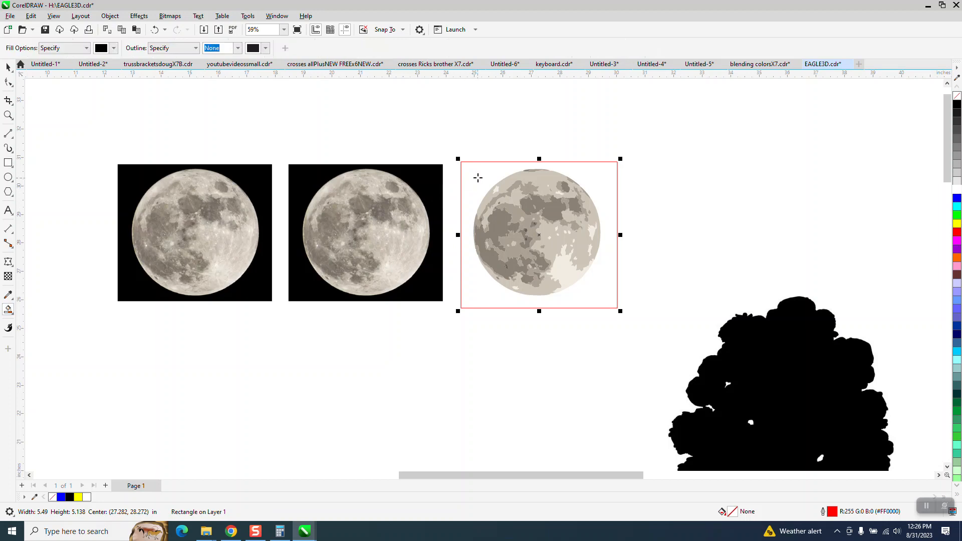
click(479, 177)
key(Right)
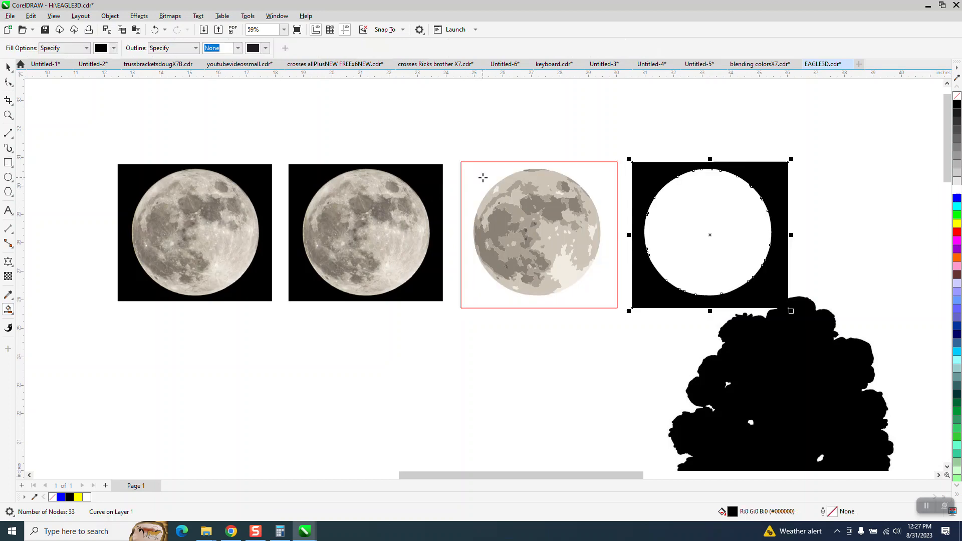
click(677, 230)
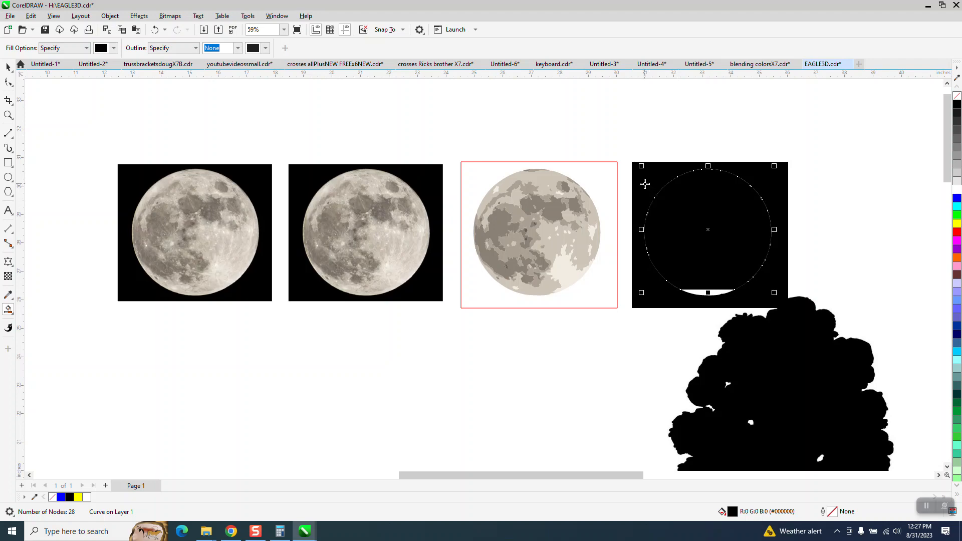
click(8, 68)
key(XF86Calculator)
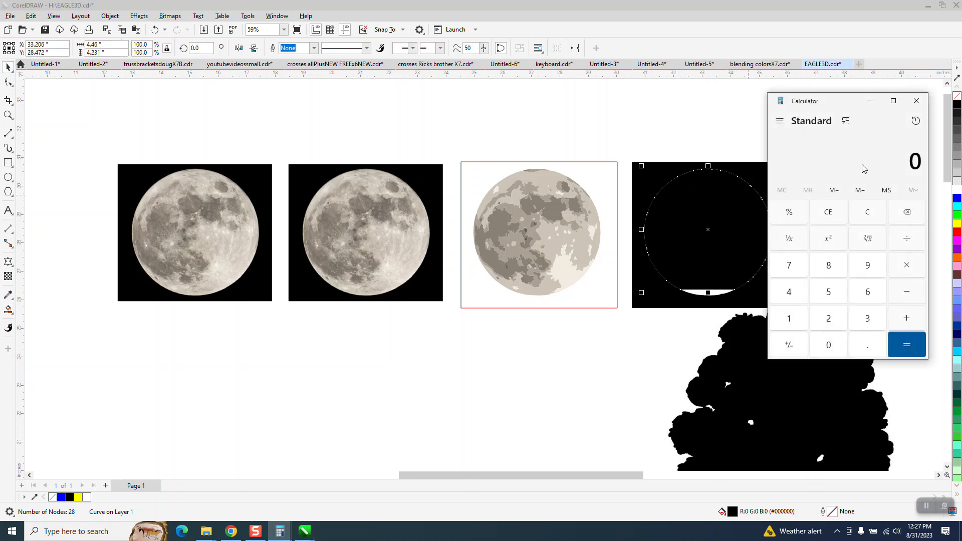
click(915, 101)
key(Delete)
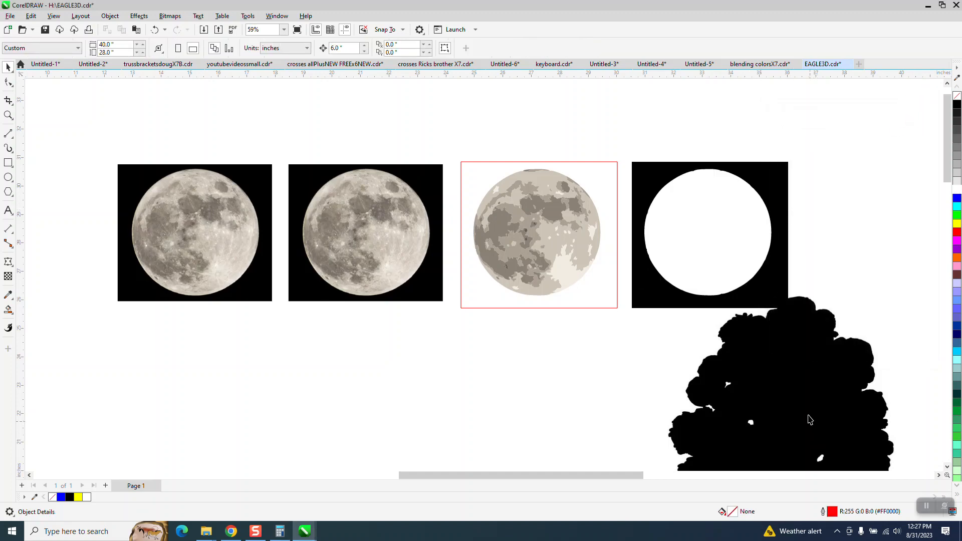
Step: Move the tree bitmap clear of the circular cutout, then smart-fill the circle black and shift the fill 6 inches right
mouse_move(791, 458)
mouse_down()
mouse_move(804, 468)
mouse_move(808, 457)
mouse_up()
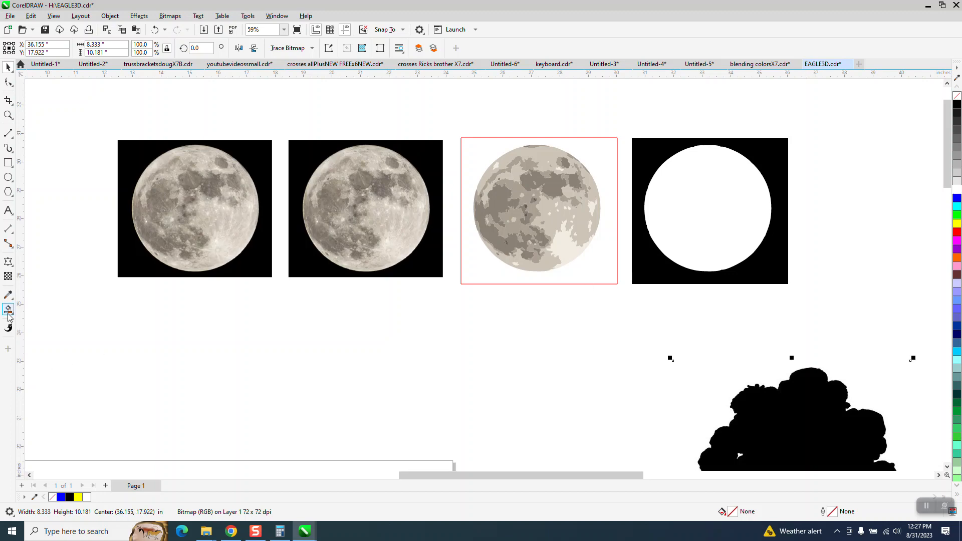
click(676, 217)
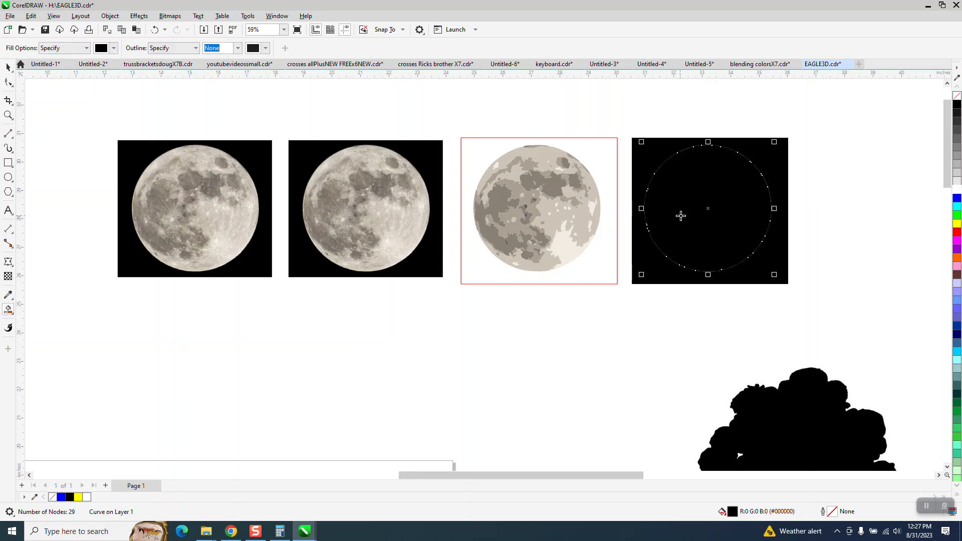
key(Right)
scroll(356, 260, down, 1)
click(8, 82)
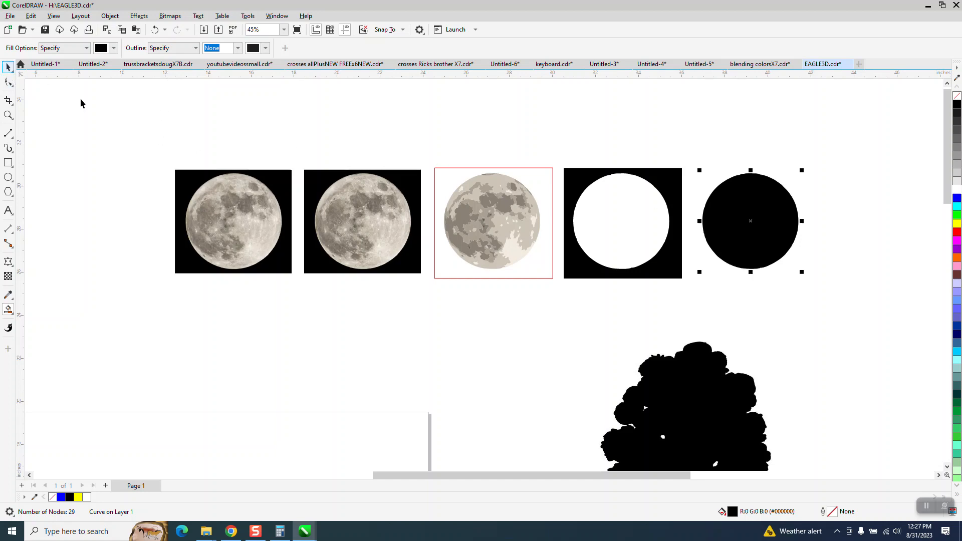
Step: Move the black circle 18 inches left so it covers the moon in the second bitmap
click(8, 66)
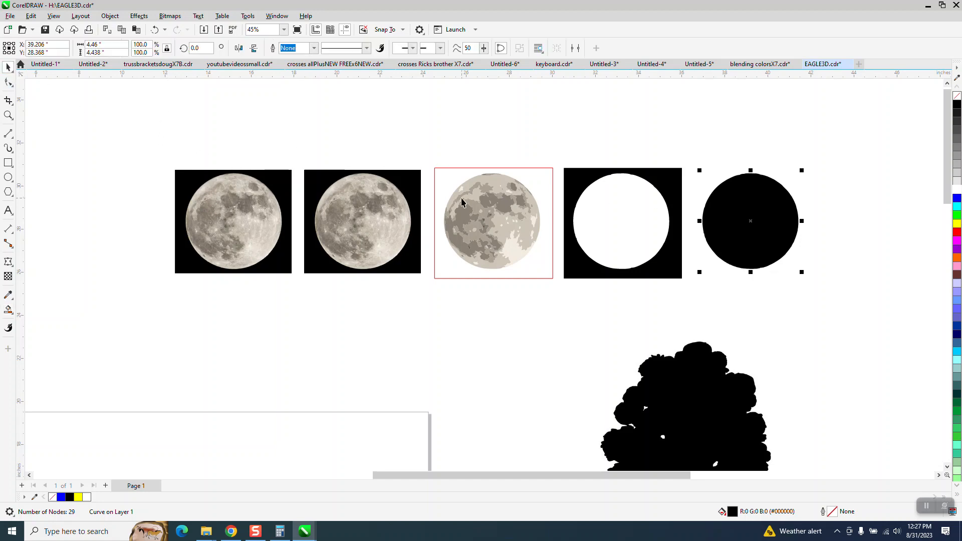
key(Left)
key(Left)
key(Left)
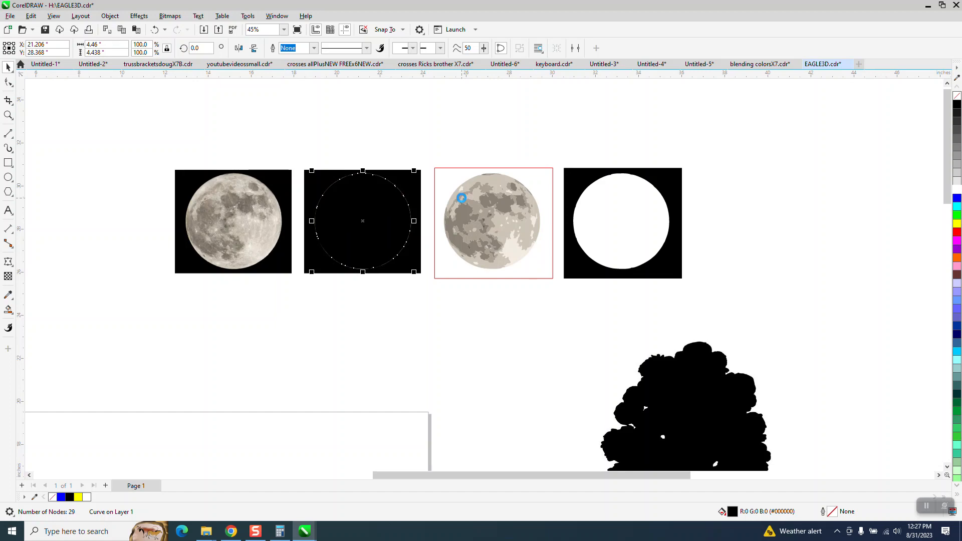
Step: Intersect the black circle with the second moon bitmap and move the resulting round moon 18 inches right
drag(299, 156, 431, 295)
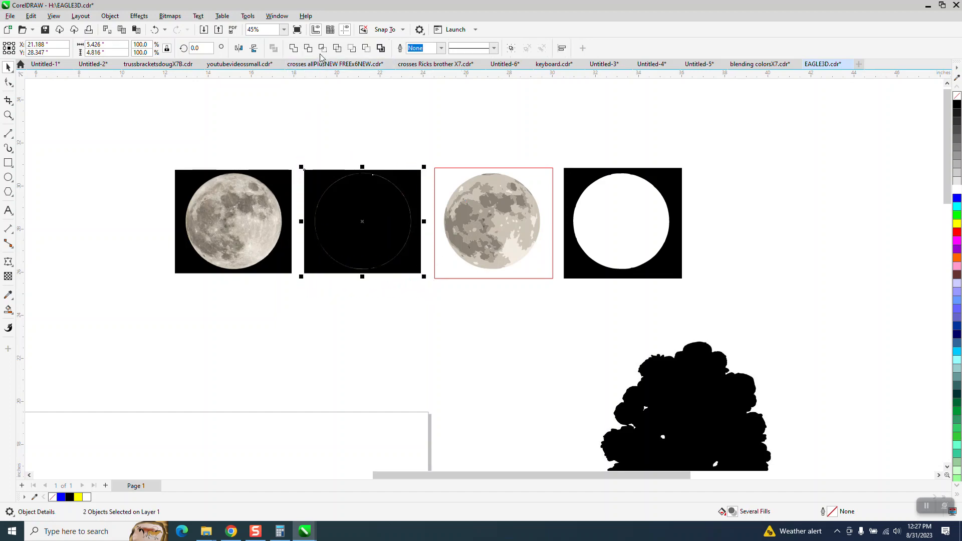
click(322, 49)
key(Right)
key(Right)
key(Right)
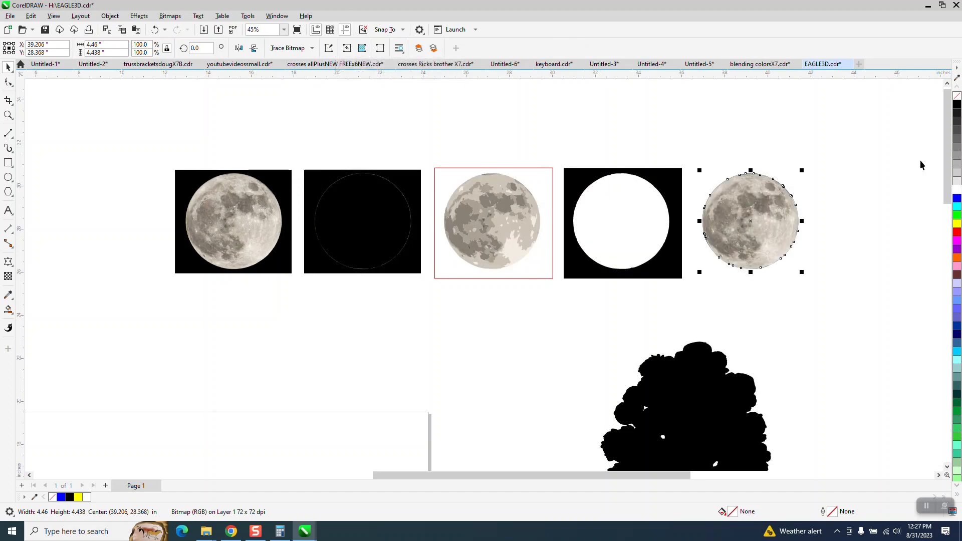
Step: Move the round moon cutout away from the row of copies to the empty area above the page's left part
click(880, 187)
scroll(503, 126, down, 4)
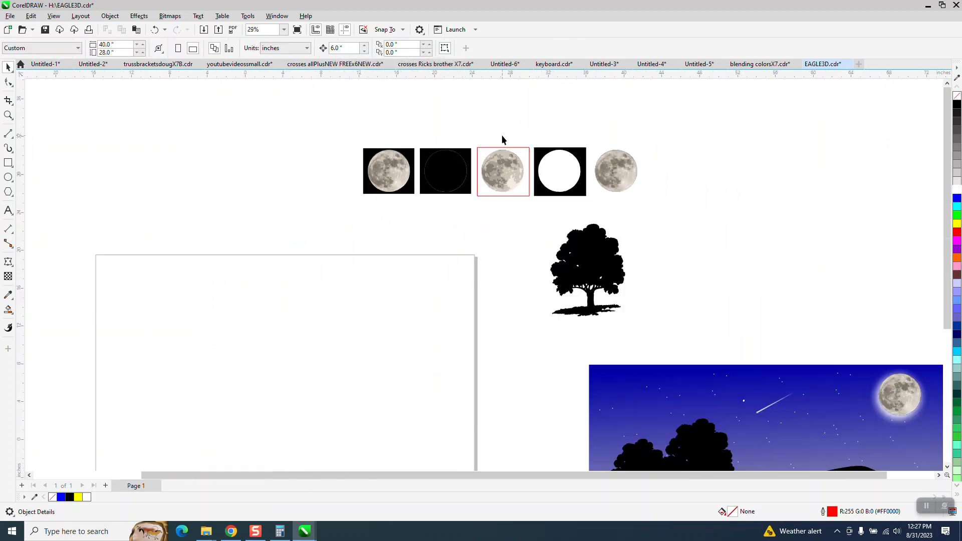
drag(600, 171, 260, 205)
Step: Scale the tree bitmap down to about 37.7 percent and trace it as Outline Clipart with the background color removed automatically
drag(595, 255, 545, 256)
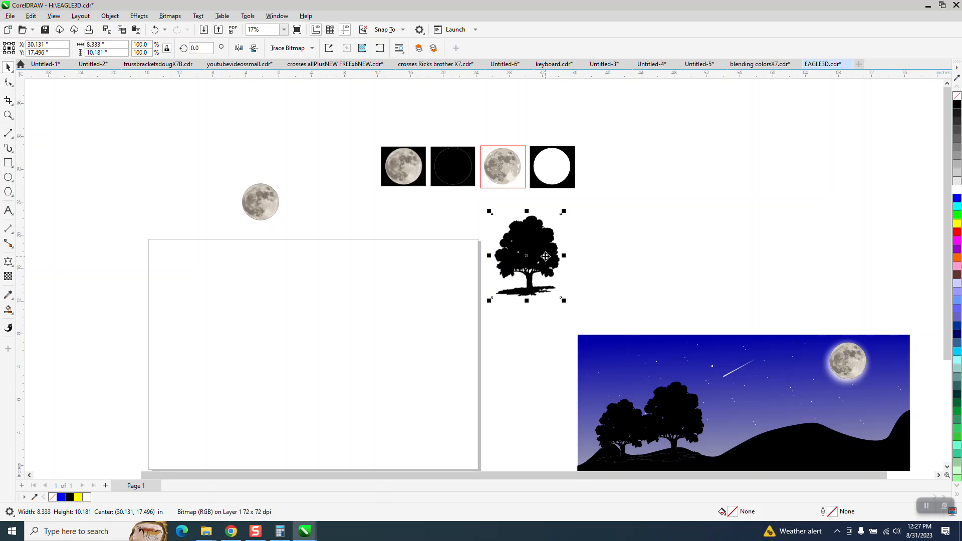
mouse_move(564, 210)
mouse_down()
mouse_move(518, 263)
mouse_move(509, 224)
mouse_up()
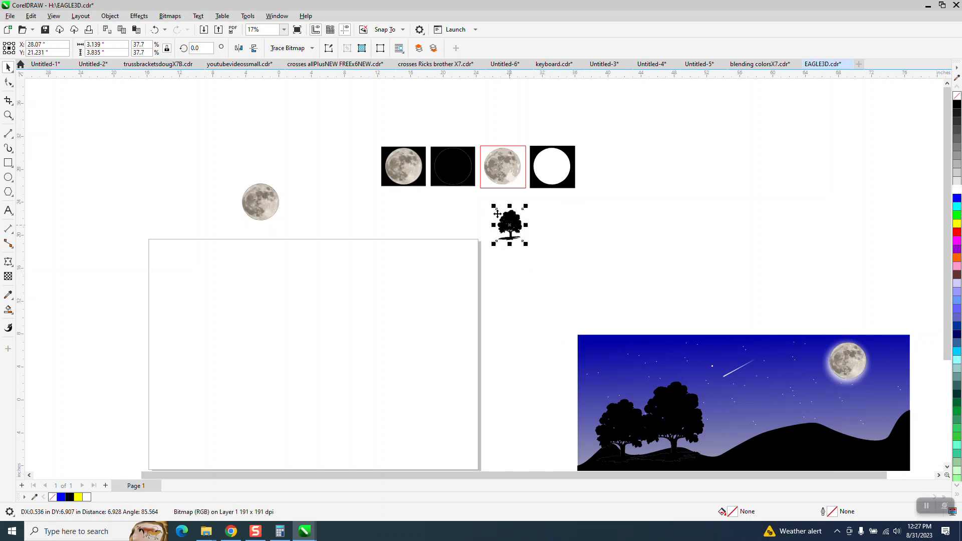
click(314, 49)
mouse_move(305, 83)
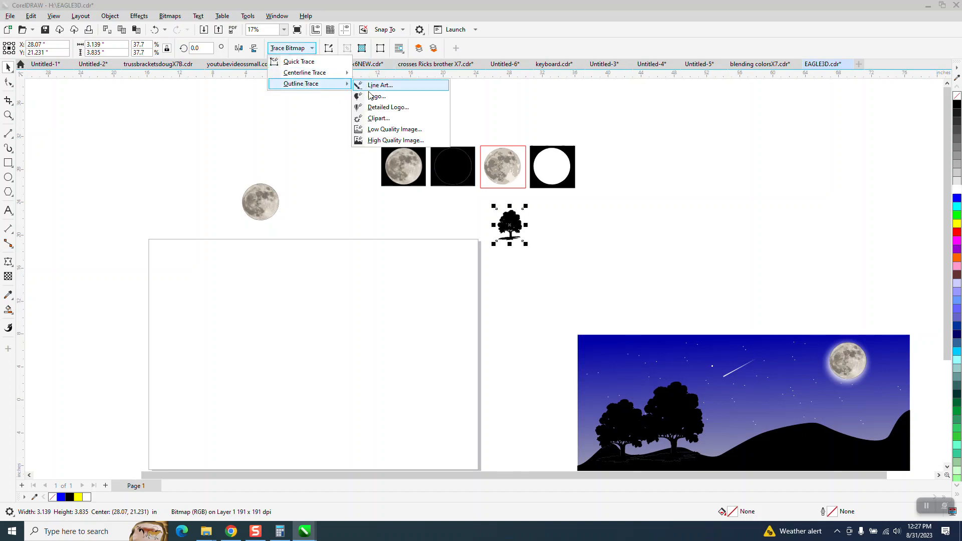
click(374, 120)
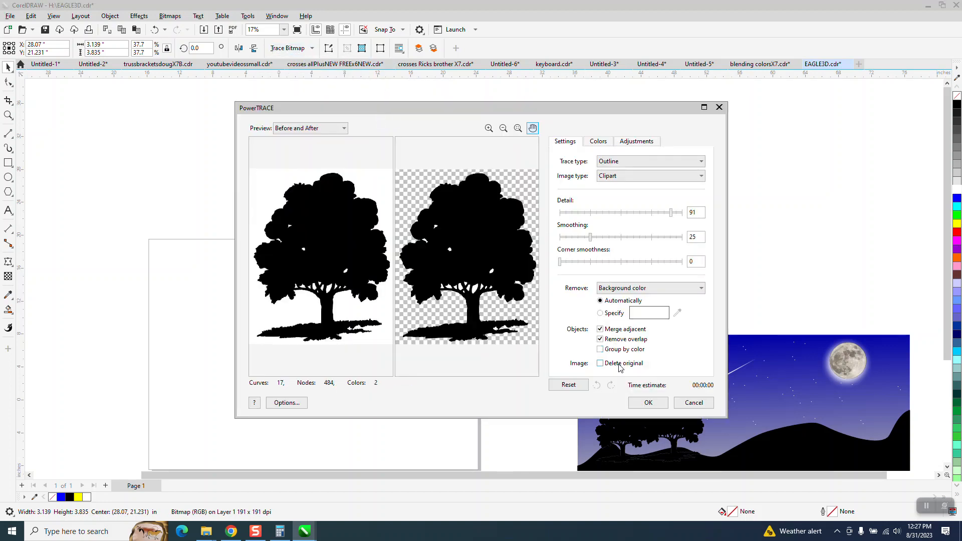
click(646, 404)
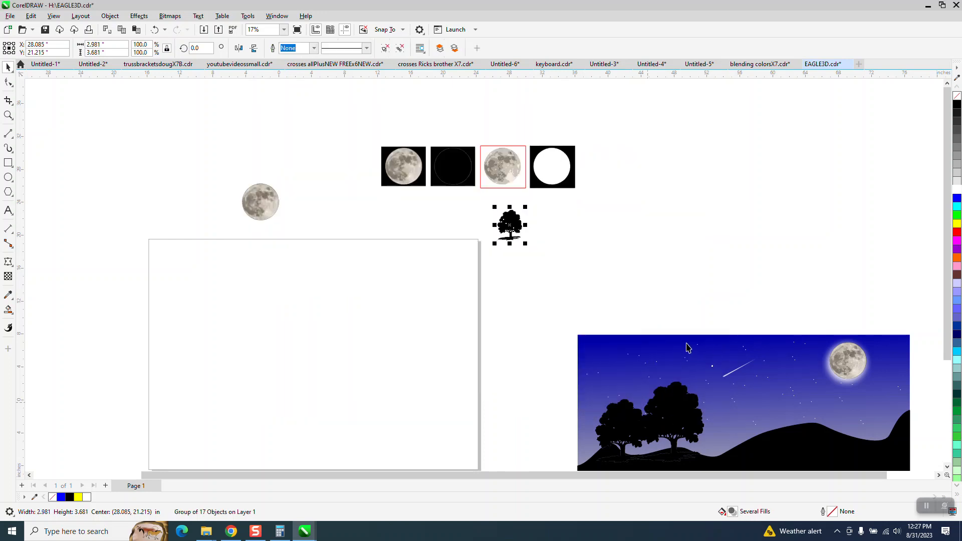
Step: Move the traced tree beside the round moon cutout and draw a yellow-filled rectangle about 7.97 by 8.46 inches over it
drag(524, 240, 340, 228)
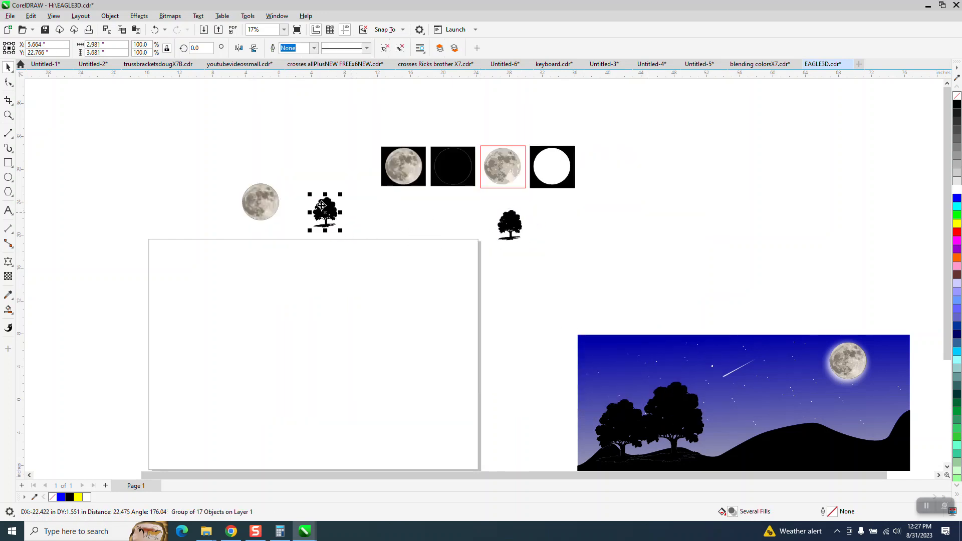
click(8, 162)
drag(291, 184, 356, 253)
click(957, 224)
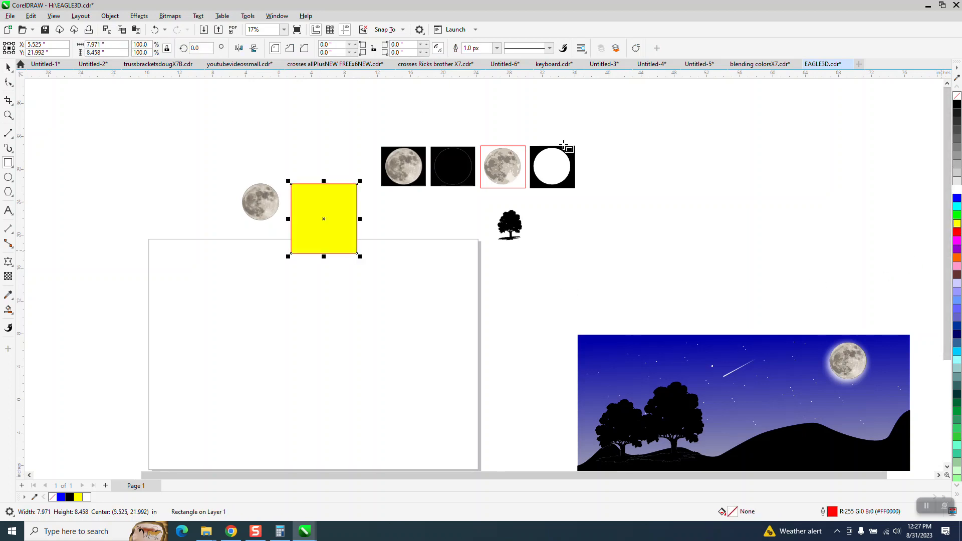
Step: Send the yellow rectangle behind the traced tree and inspect the gaps in the tree's foliage and branches
click(109, 16)
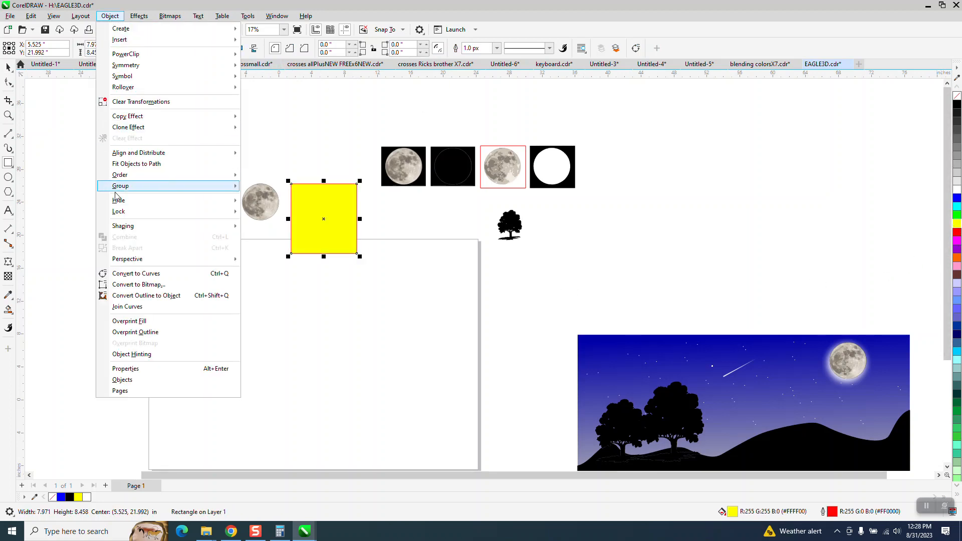
mouse_move(120, 176)
click(258, 196)
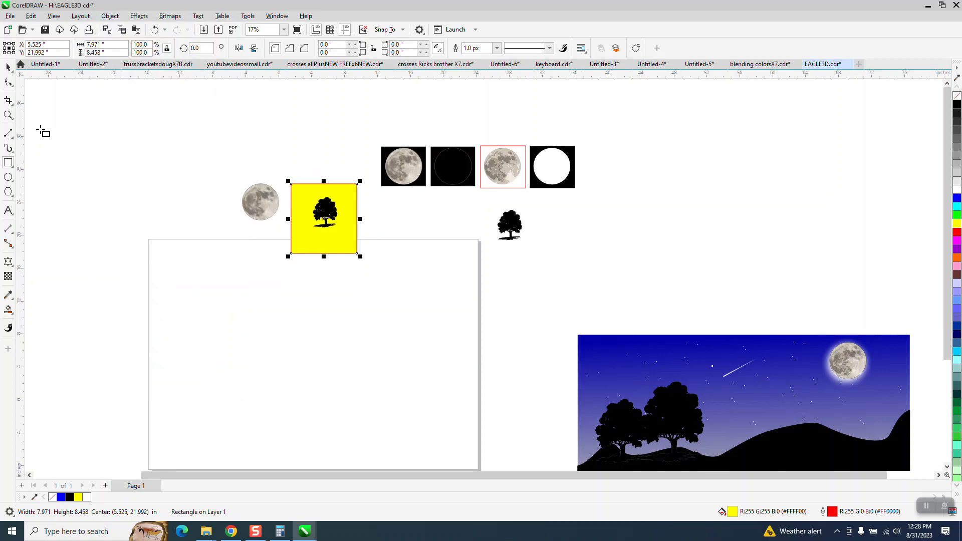
click(8, 118)
drag(308, 198, 365, 238)
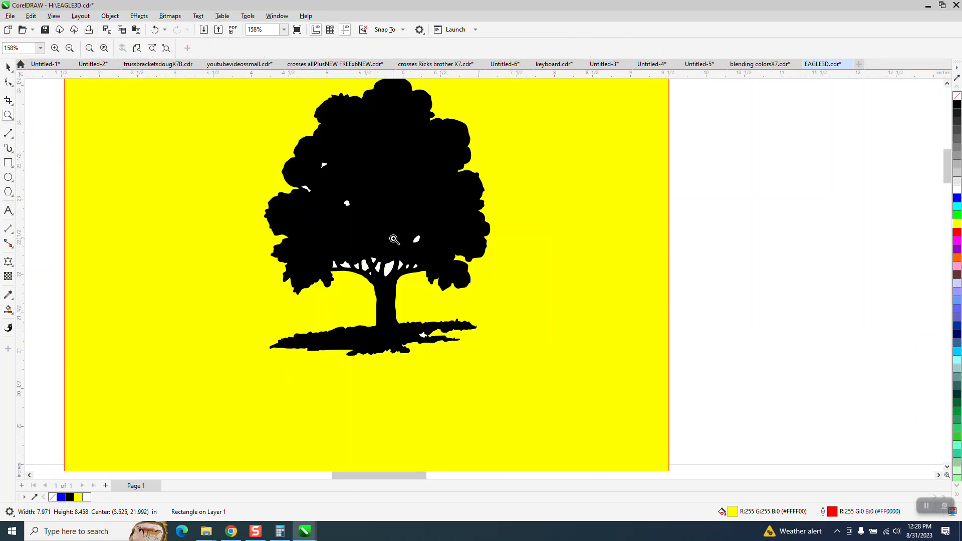
scroll(386, 295, down, 2)
Step: Ungroup the traced tree into its separate objects
click(7, 68)
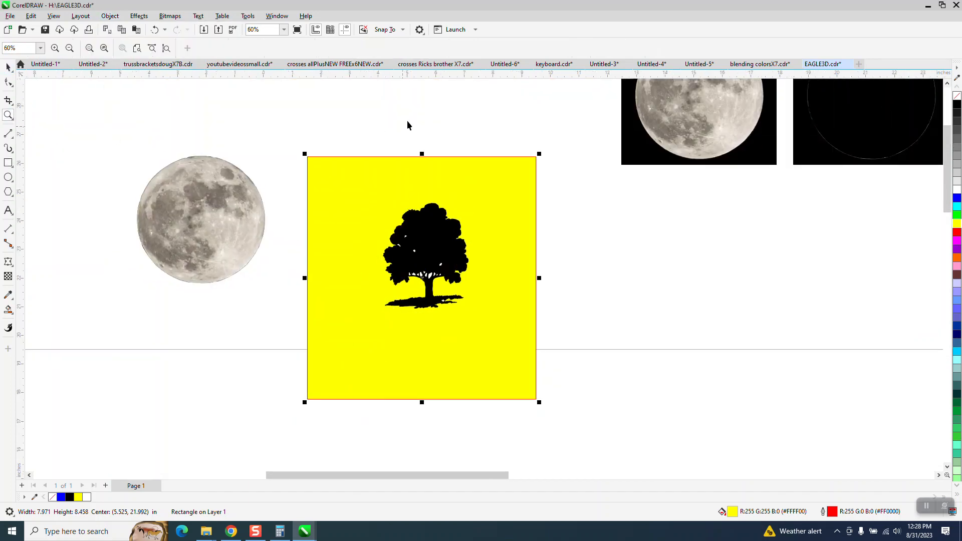
click(407, 120)
click(453, 241)
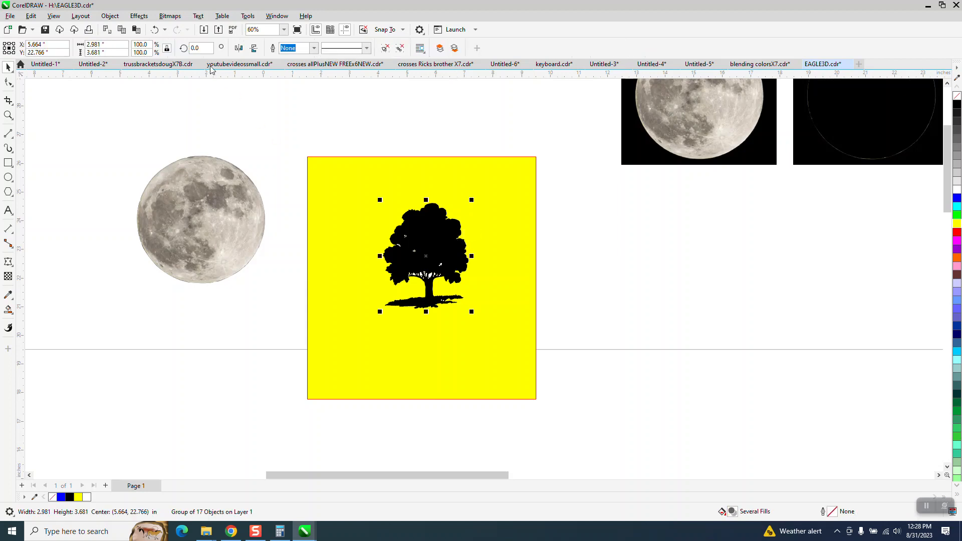
click(110, 16)
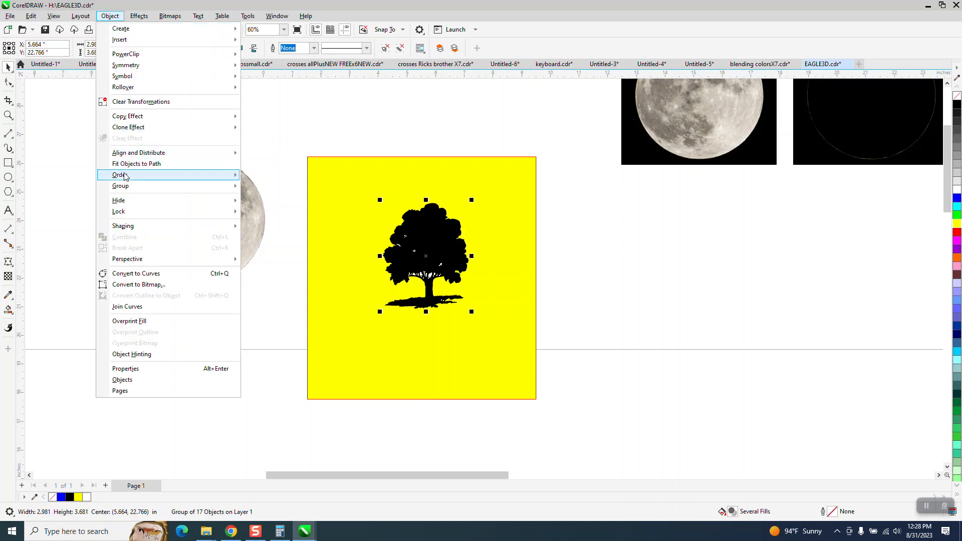
mouse_move(122, 186)
click(284, 203)
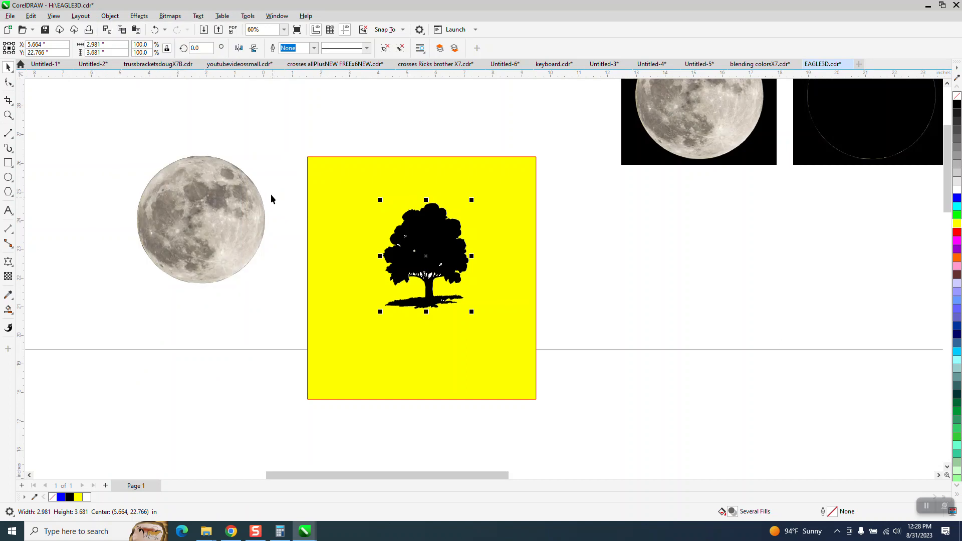
Step: Separate the black tree from its white trace fragments, delete those fragments, and place the tree back over the yellow rectangle
click(434, 237)
drag(434, 237, 541, 260)
drag(336, 152, 480, 390)
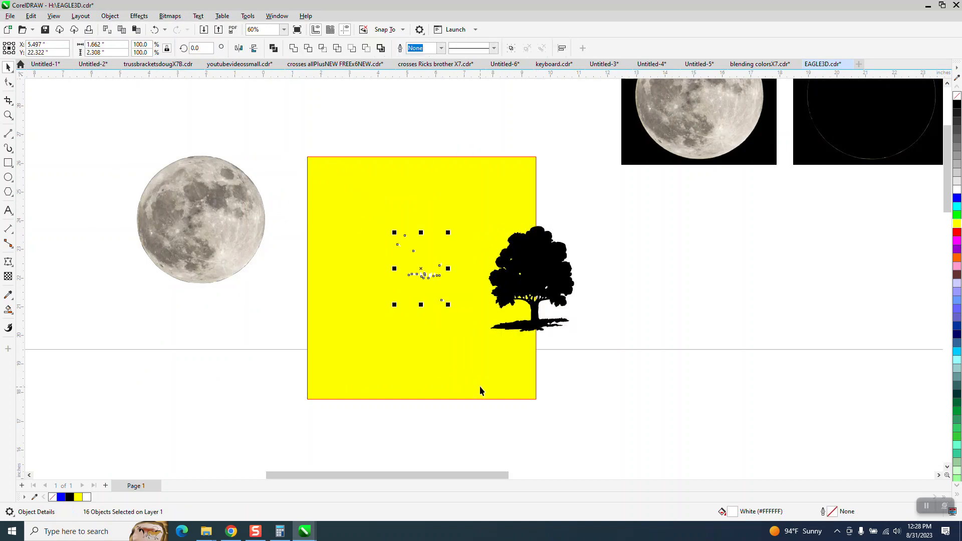
key(Delete)
drag(543, 271, 431, 286)
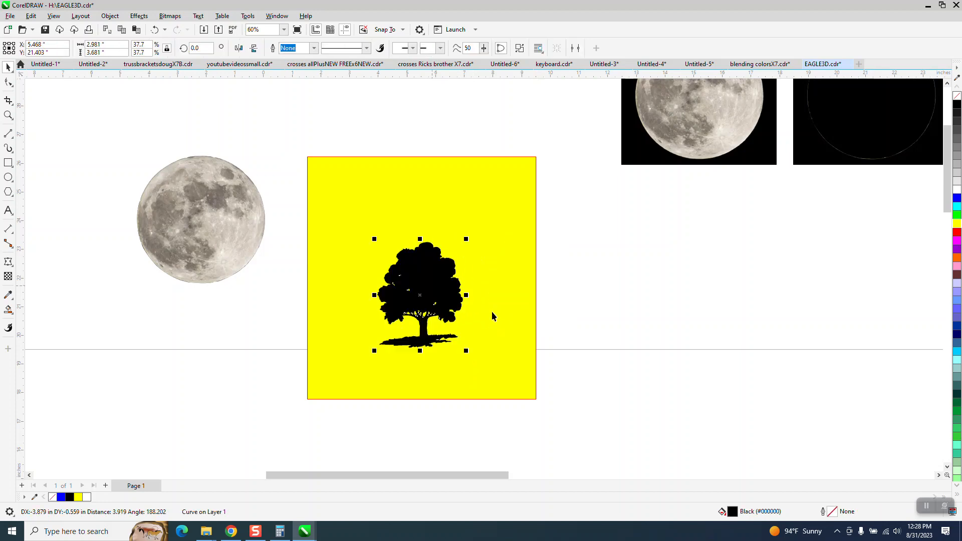
click(8, 116)
drag(377, 257, 519, 360)
scroll(439, 393, down, 1)
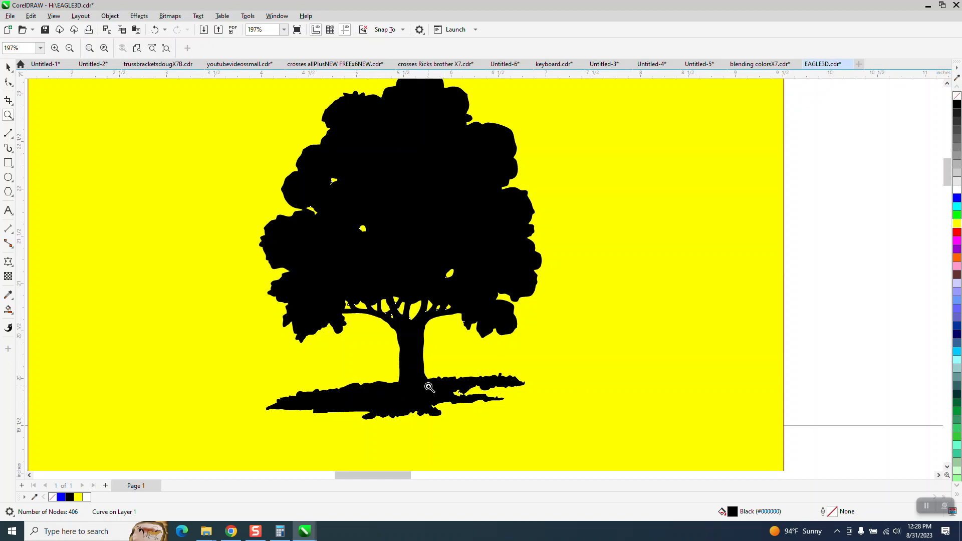
Step: Move the cleaned tree off the yellow rectangle to the empty area just above it and delete the rectangle
scroll(381, 341, down, 10)
click(8, 67)
drag(398, 343, 350, 242)
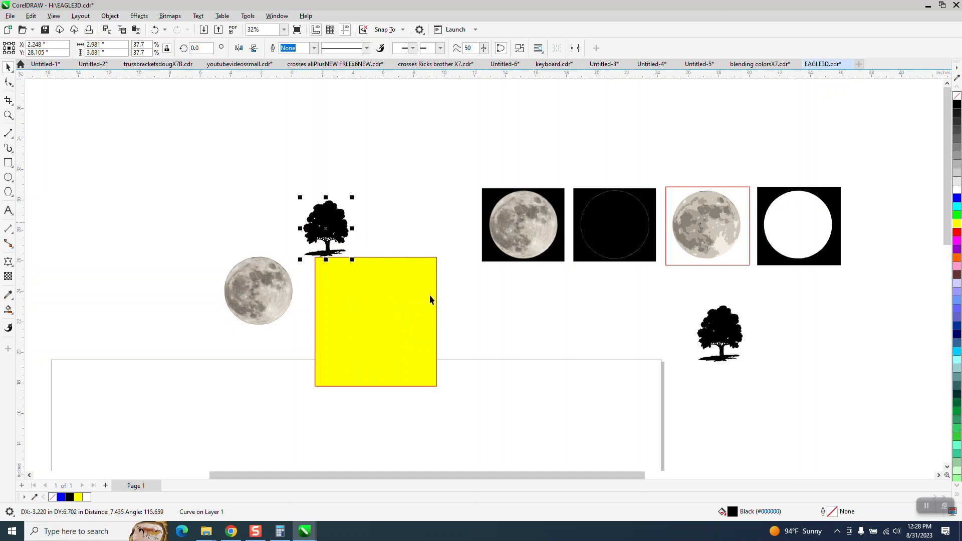
click(428, 298)
key(Delete)
Step: Draw a rectangle about 35.3 by 19.8 inches on the page, filled with blue and without an outline
scroll(416, 281, down, 5)
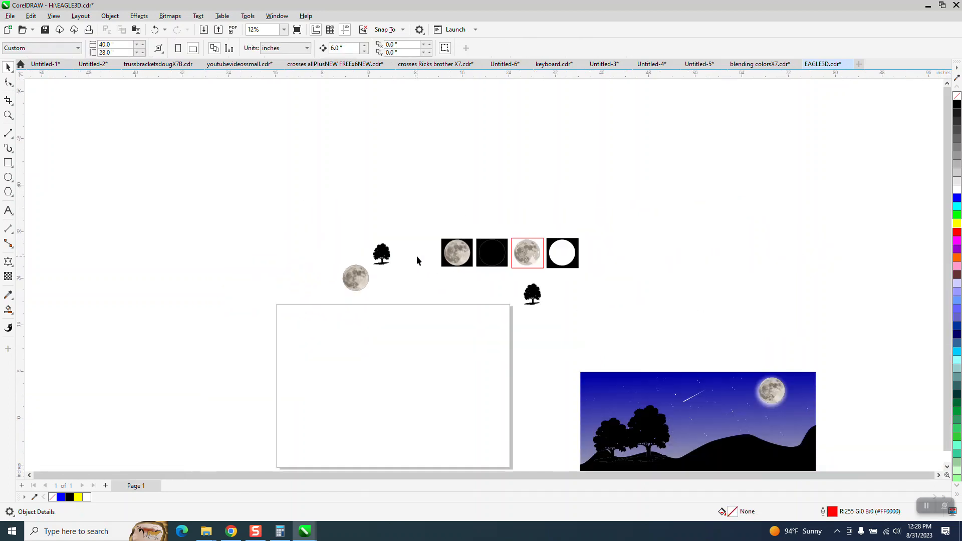
scroll(416, 257, down, 2)
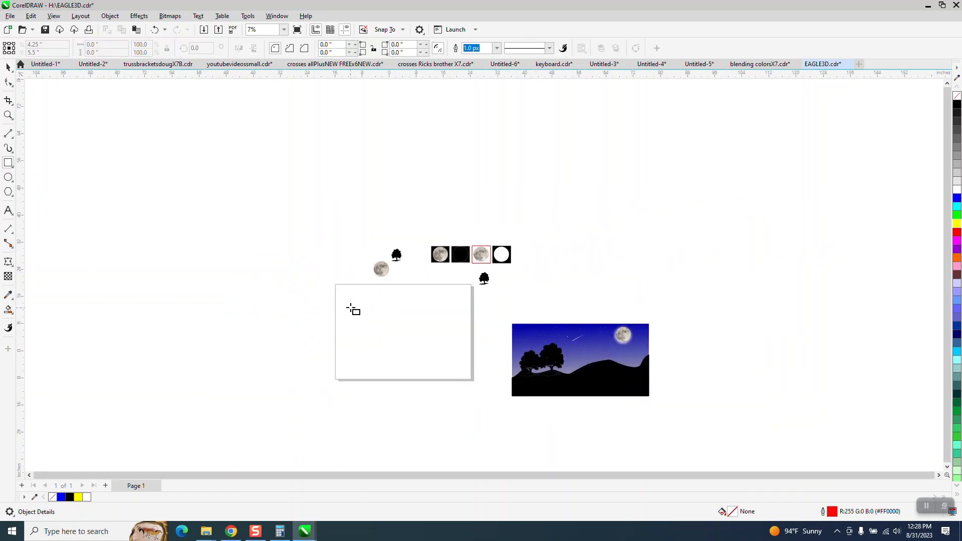
drag(347, 302, 468, 369)
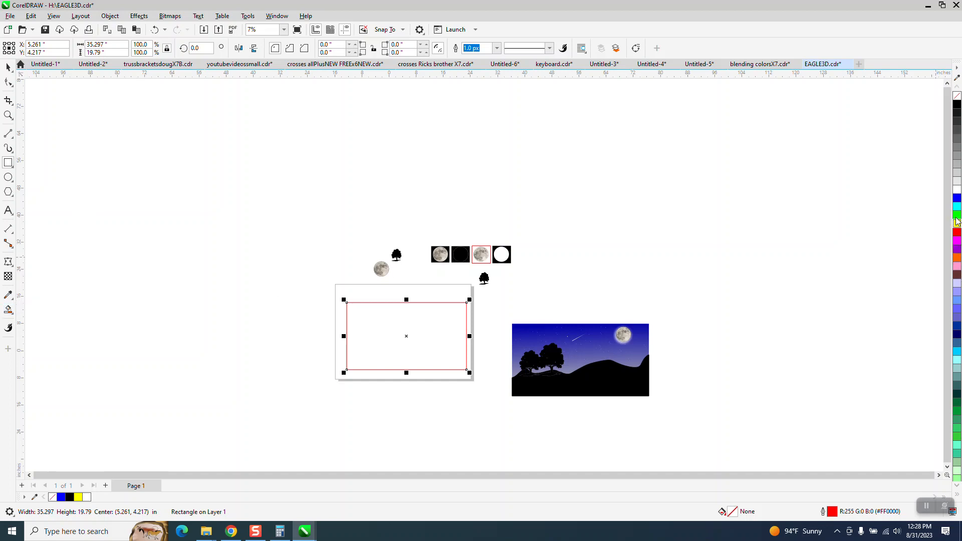
click(957, 199)
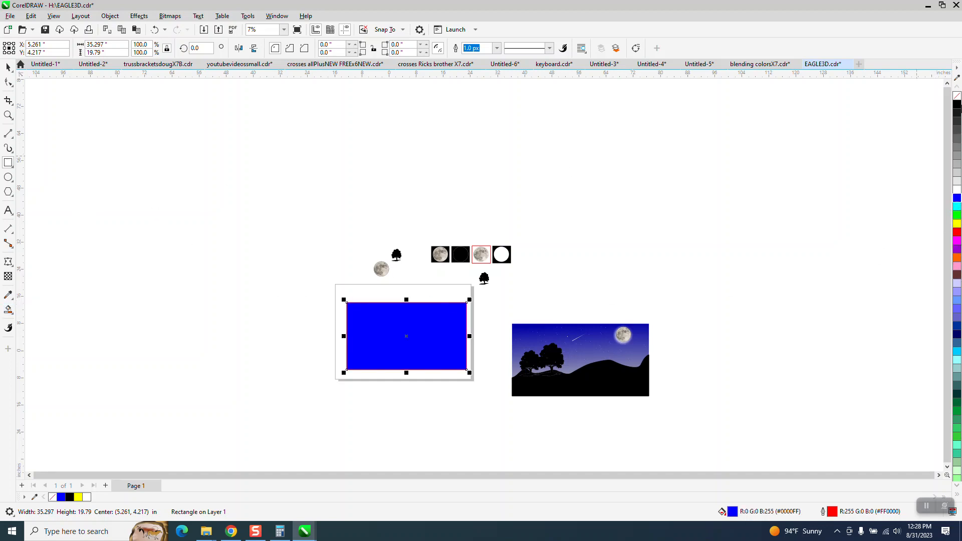
right_click(958, 99)
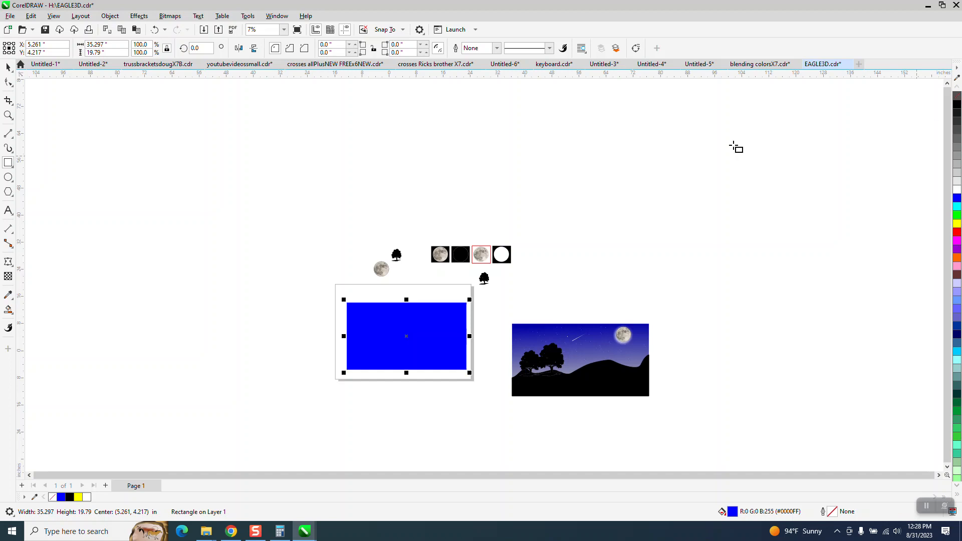
click(13, 318)
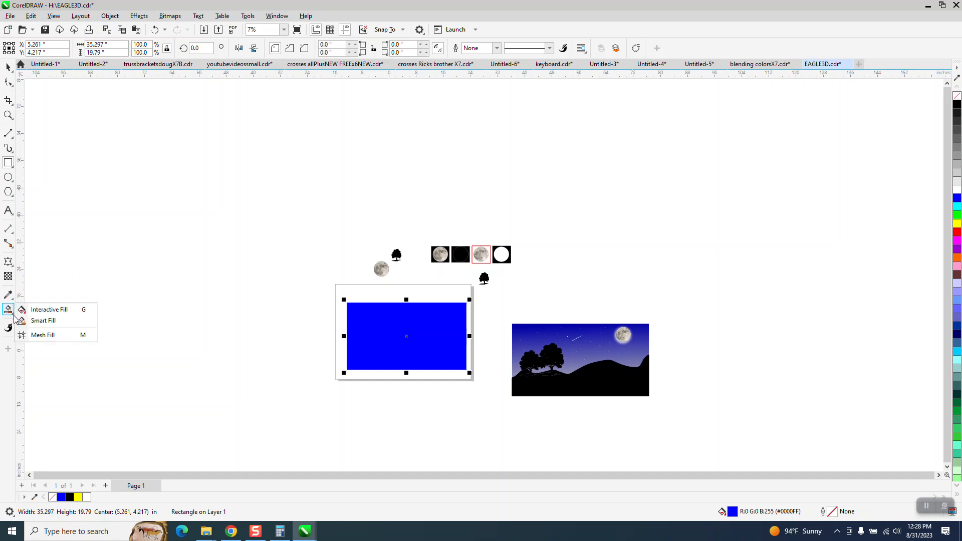
click(47, 310)
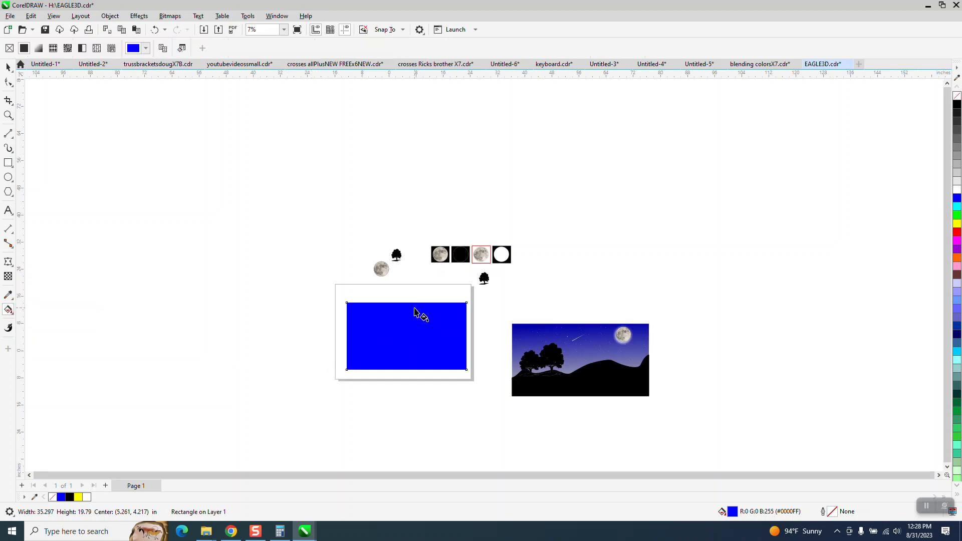
key(space)
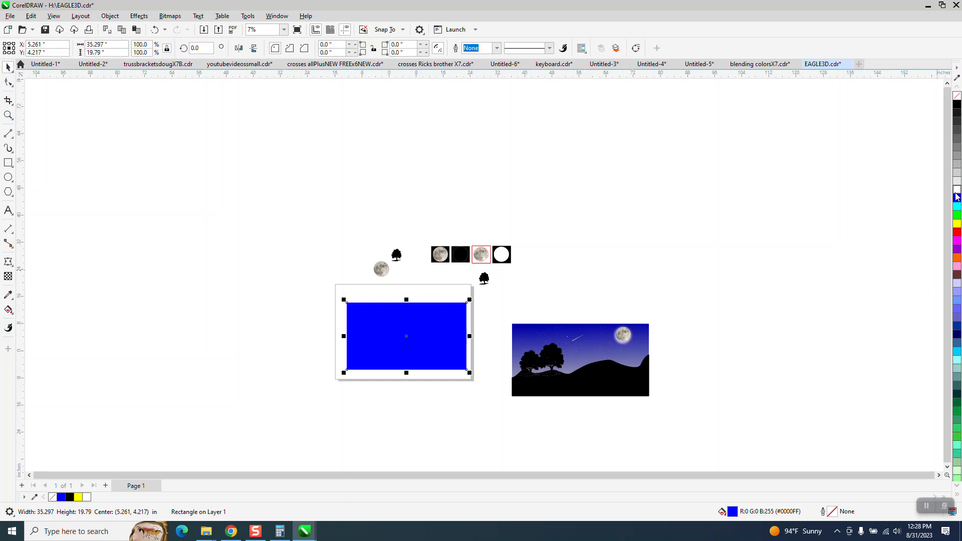
Step: Darken the rectangle's blue to #000096 by mixing in black and apply a linear fountain fill fading vertically from its top edge to white
ctrl+click(957, 104)
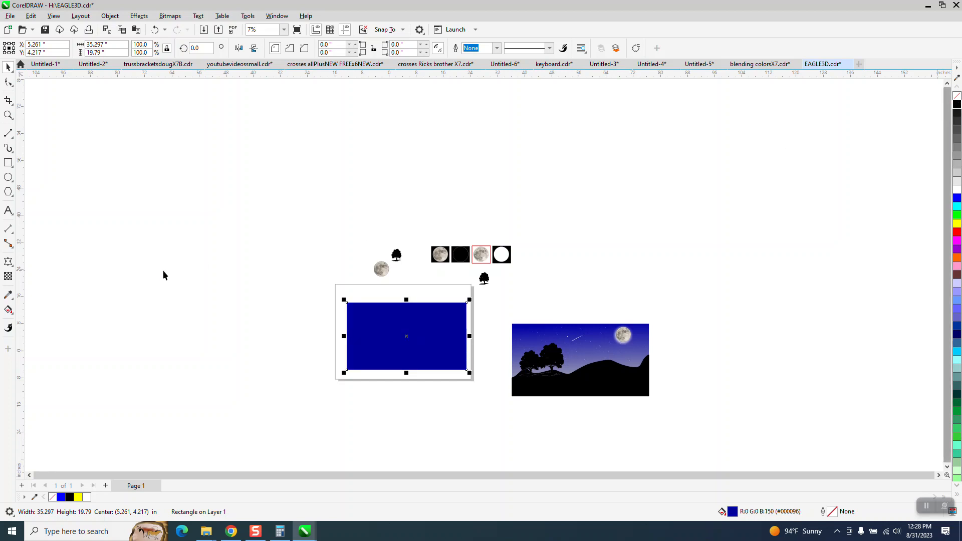
click(12, 314)
click(40, 313)
mouse_move(412, 308)
mouse_down()
mouse_move(406, 417)
mouse_move(407, 303)
mouse_up()
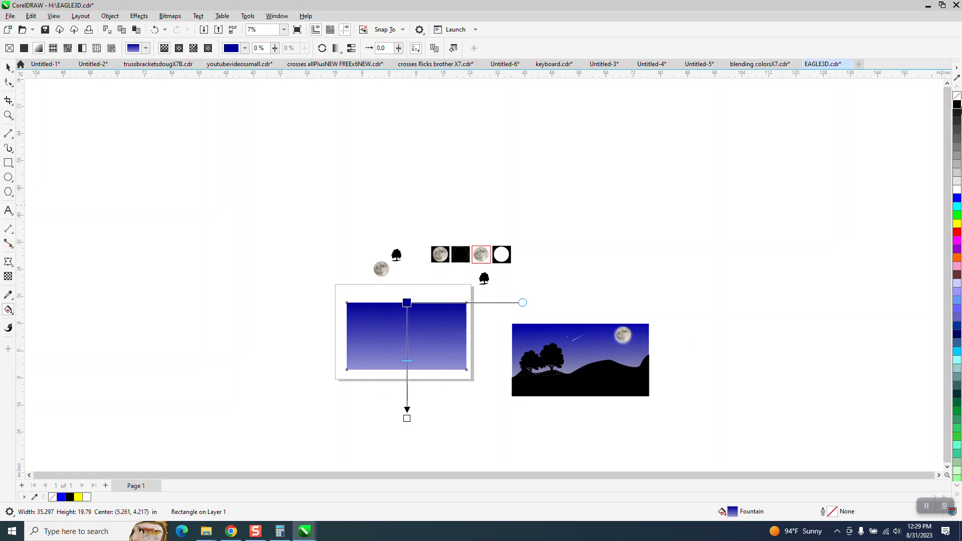
Step: Try a black start color with a blue stop just below it in the sky's fountain fill, and undo both color changes
drag(929, 129, 407, 302)
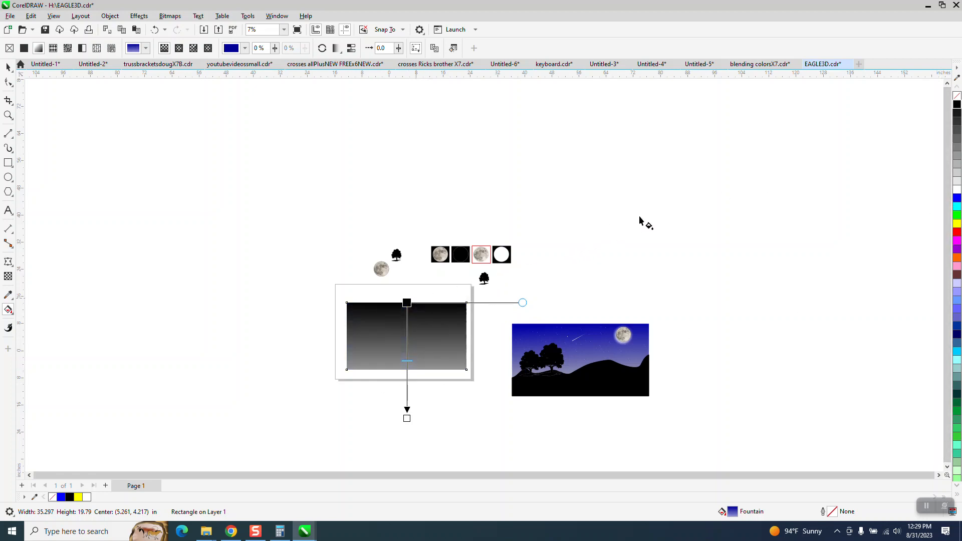
drag(957, 198, 408, 311)
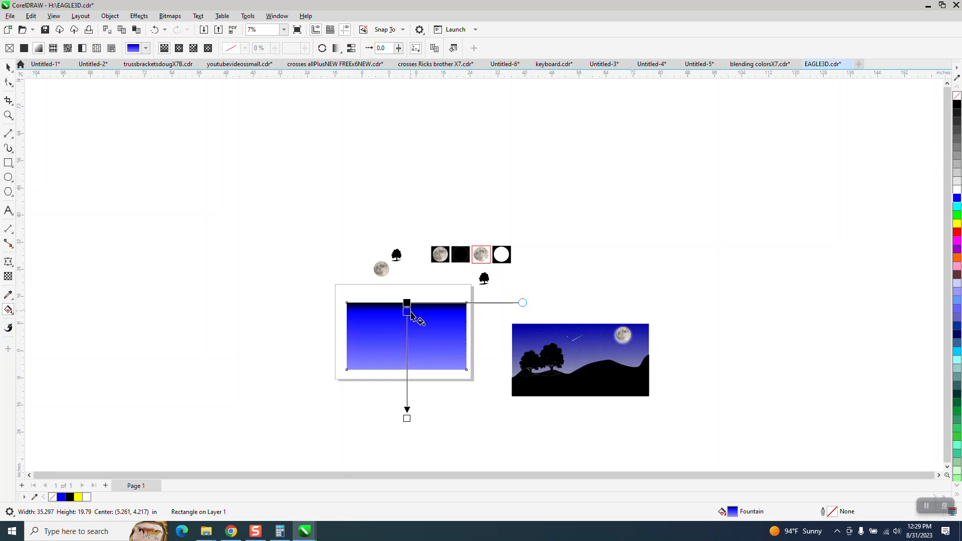
click(155, 30)
click(154, 30)
click(8, 68)
click(85, 174)
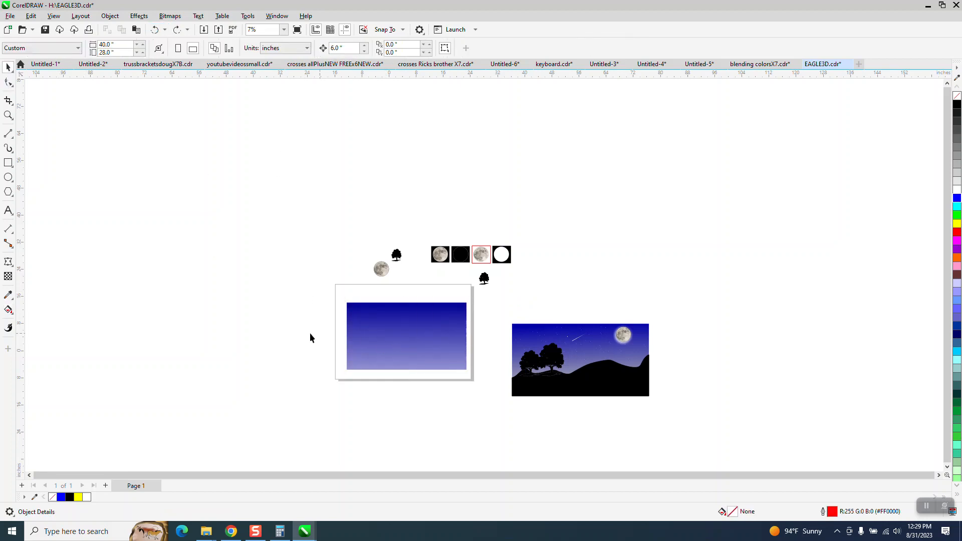
click(8, 116)
drag(293, 281, 558, 429)
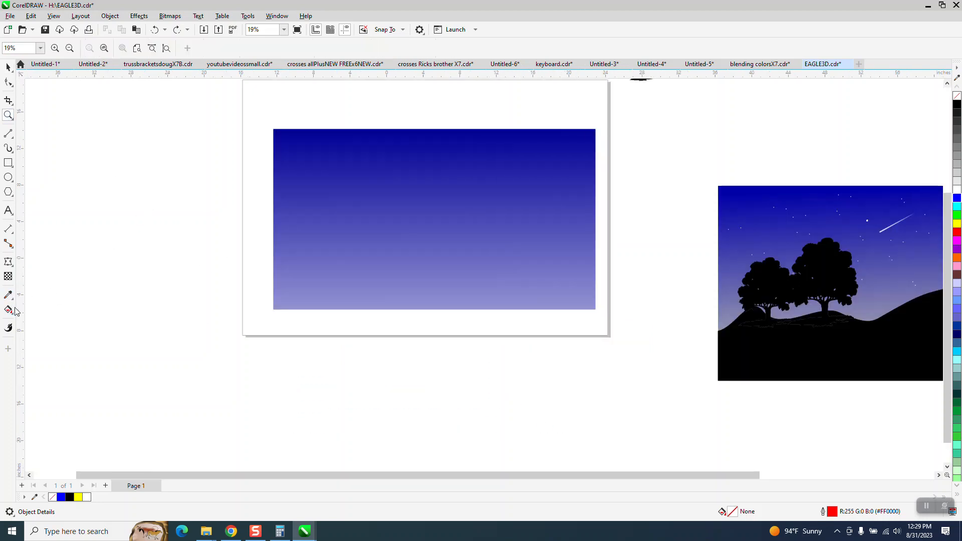
click(12, 136)
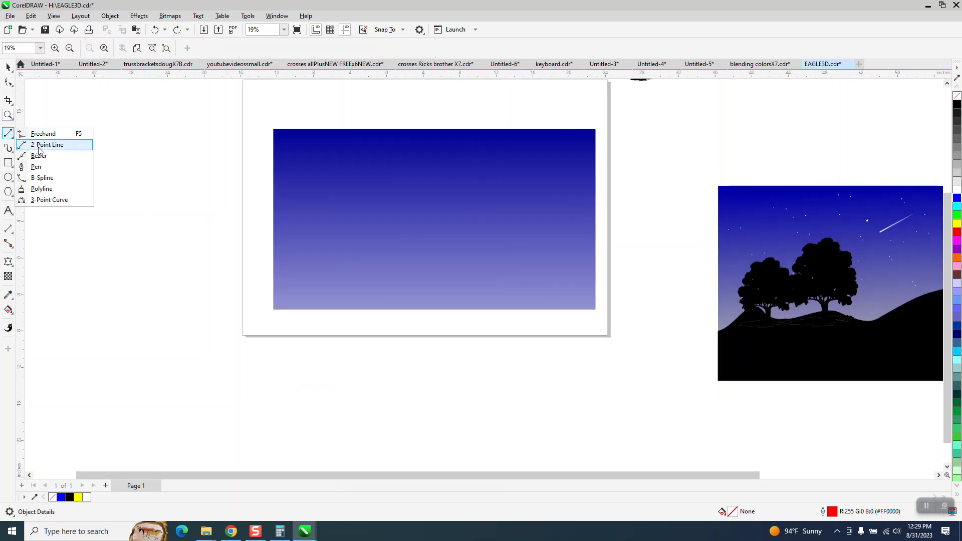
click(38, 144)
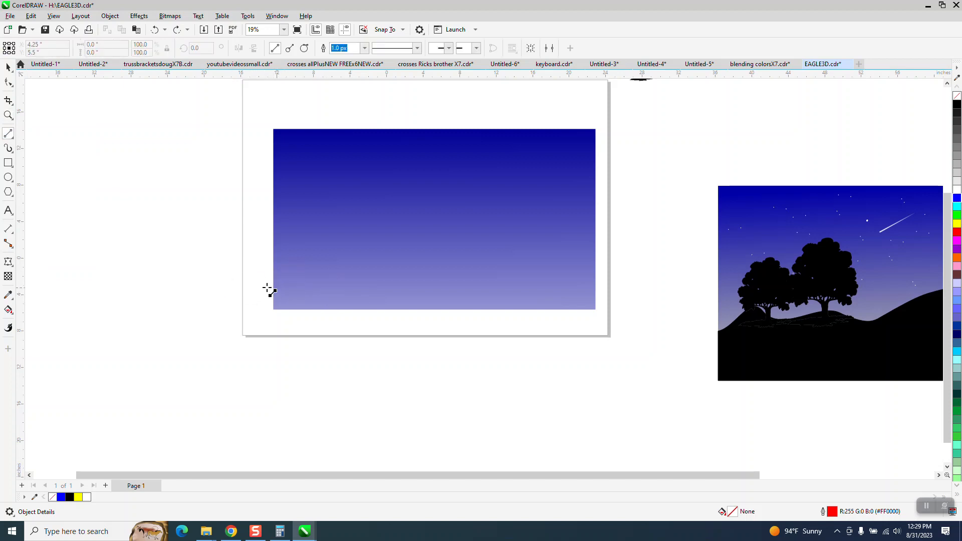
mouse_move(263, 286)
mouse_down()
mouse_move(361, 276)
mouse_move(273, 296)
mouse_up()
key(Escape)
Step: Draw a wavy freehand hill line about 38.5 inches wide across the sky's lower part, extending past both sides
click(8, 133)
click(43, 133)
mouse_move(260, 296)
mouse_down()
mouse_move(286, 272)
mouse_move(326, 280)
mouse_move(376, 265)
mouse_move(414, 271)
mouse_move(478, 247)
mouse_move(519, 263)
mouse_move(611, 242)
mouse_up()
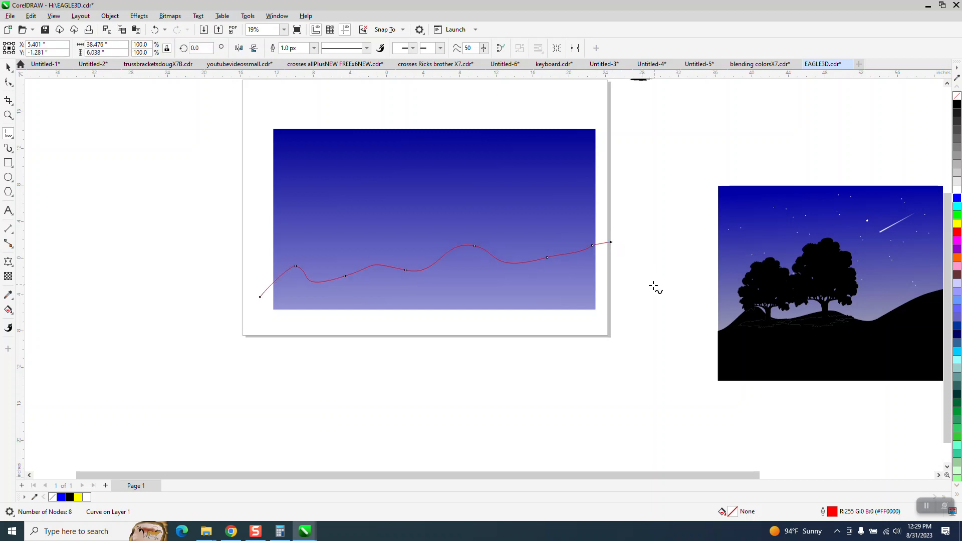
Step: Trim both ends of the hill line that overhang the sky rectangle using Virtual Segment Delete
click(8, 82)
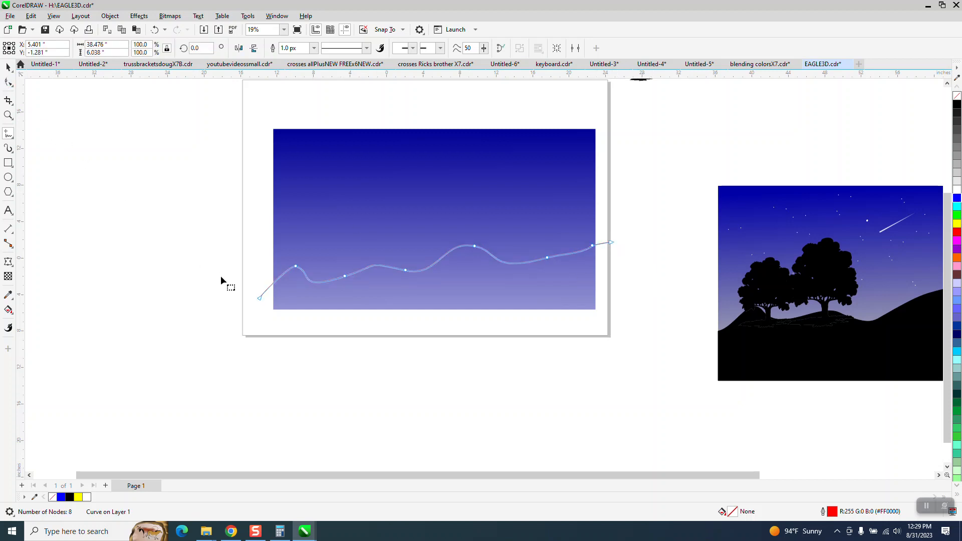
click(9, 101)
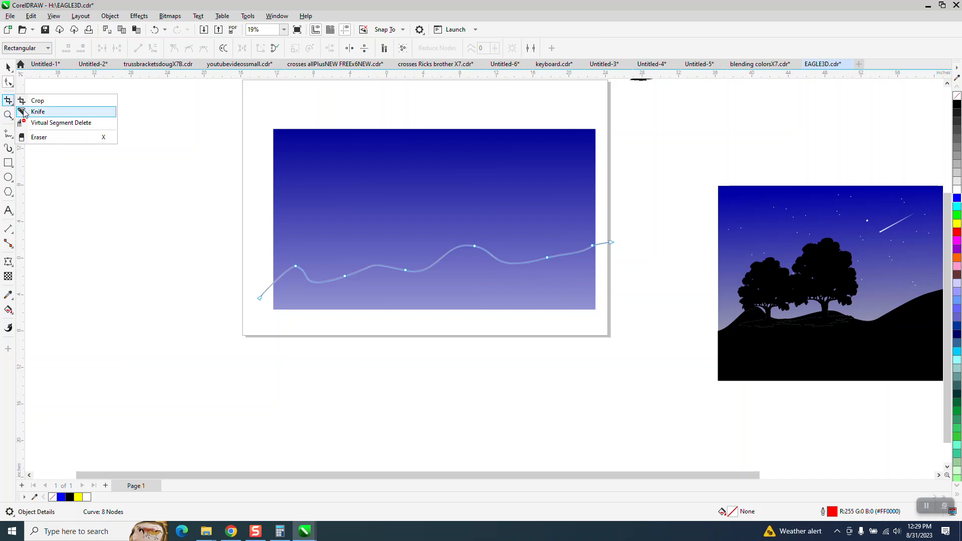
click(41, 123)
click(265, 293)
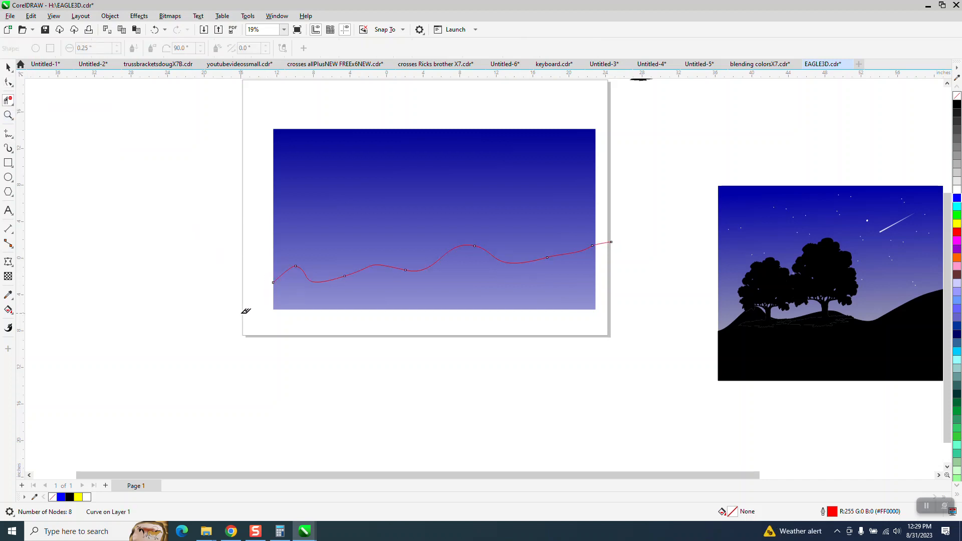
click(607, 243)
Step: Draw an unfilled 35.297 by 19.79 inch rectangle exactly over the sky and Smart Fill the area below the hill line black with no outline
click(8, 67)
drag(235, 109, 609, 328)
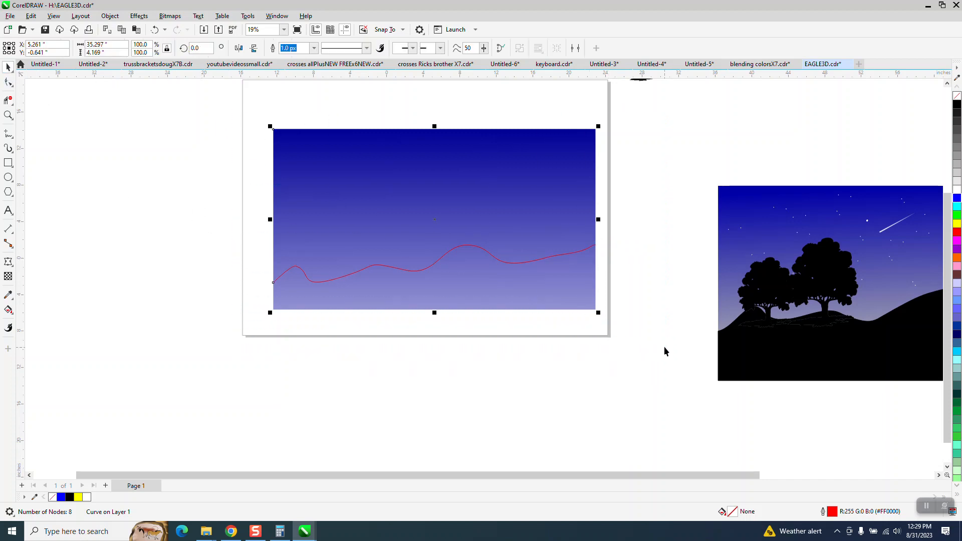
click(9, 164)
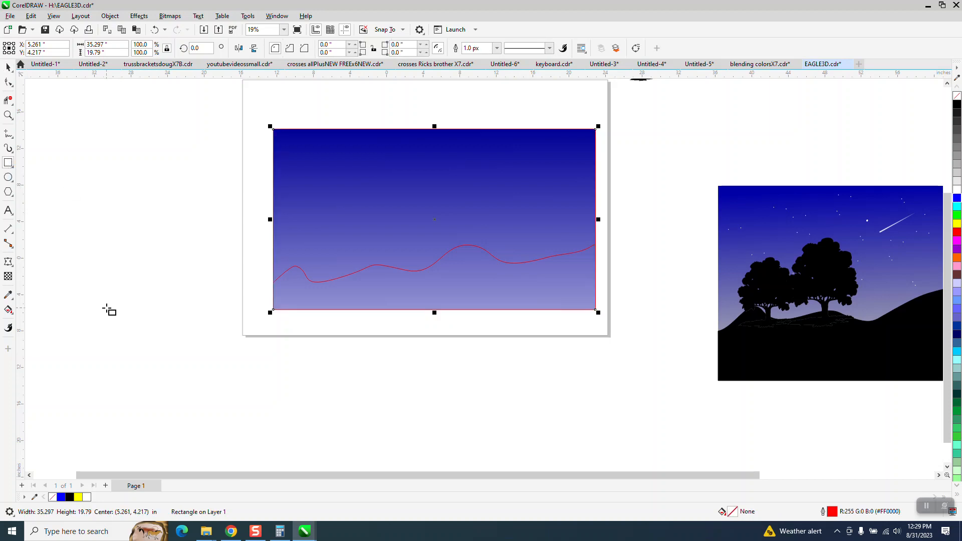
click(11, 312)
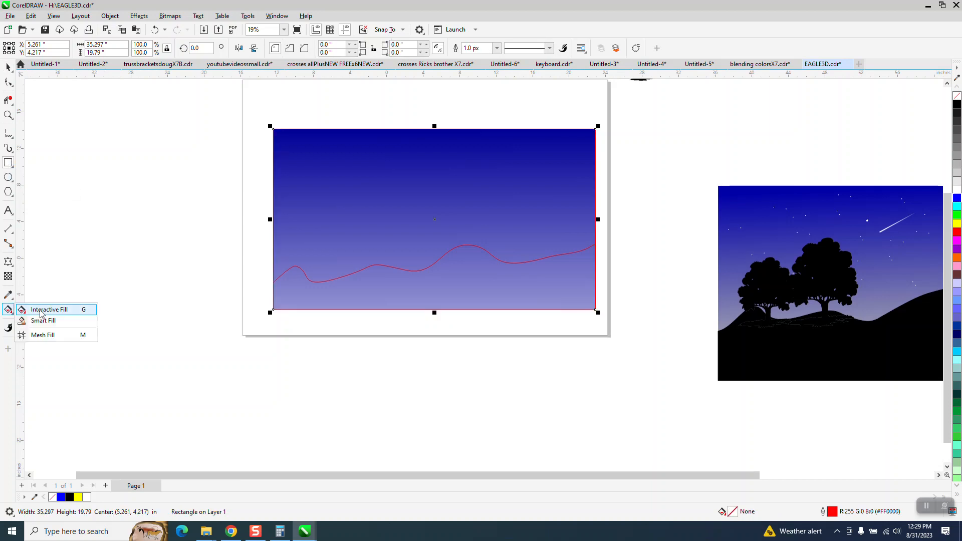
click(42, 320)
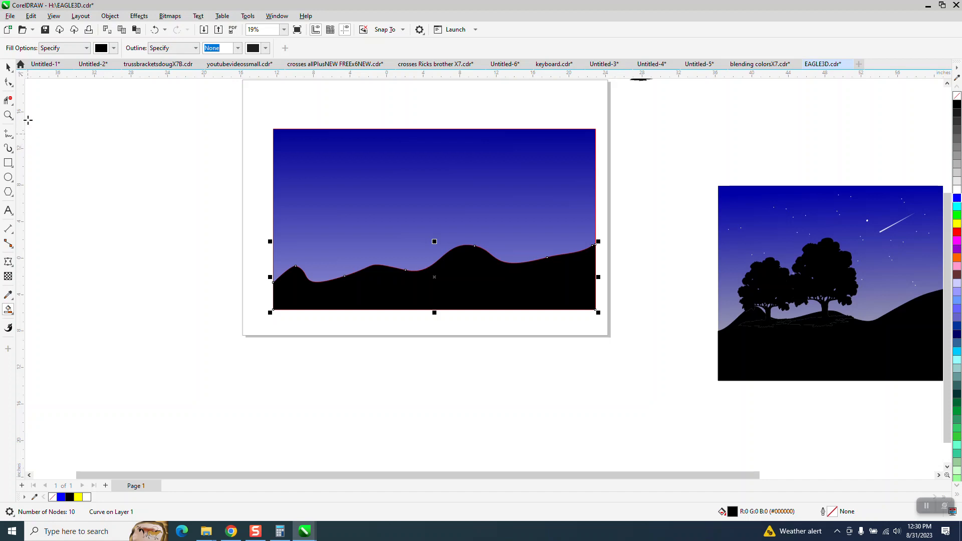
Step: Undo the black hill fill and reshape the hill line with a taller peak and both ends extended past the sky rectangle
click(155, 30)
click(8, 82)
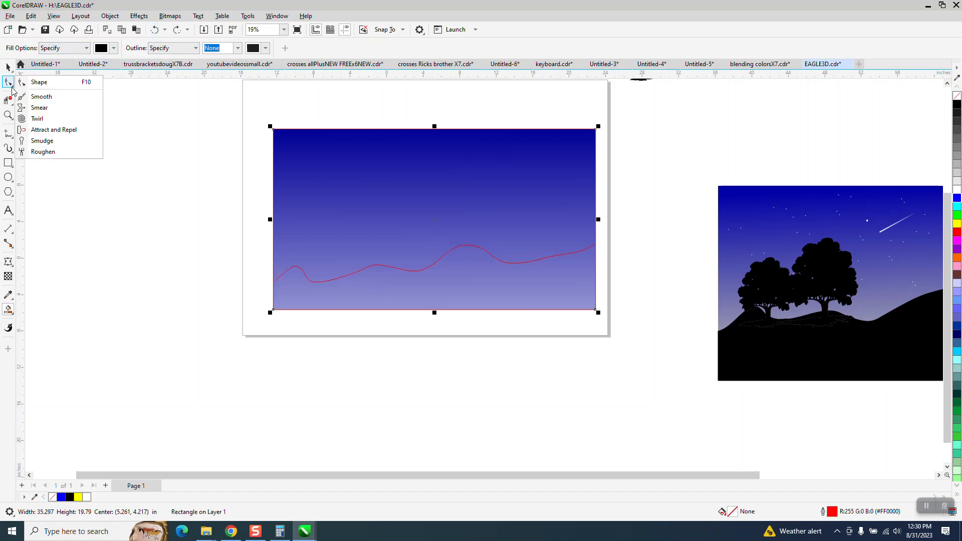
click(43, 83)
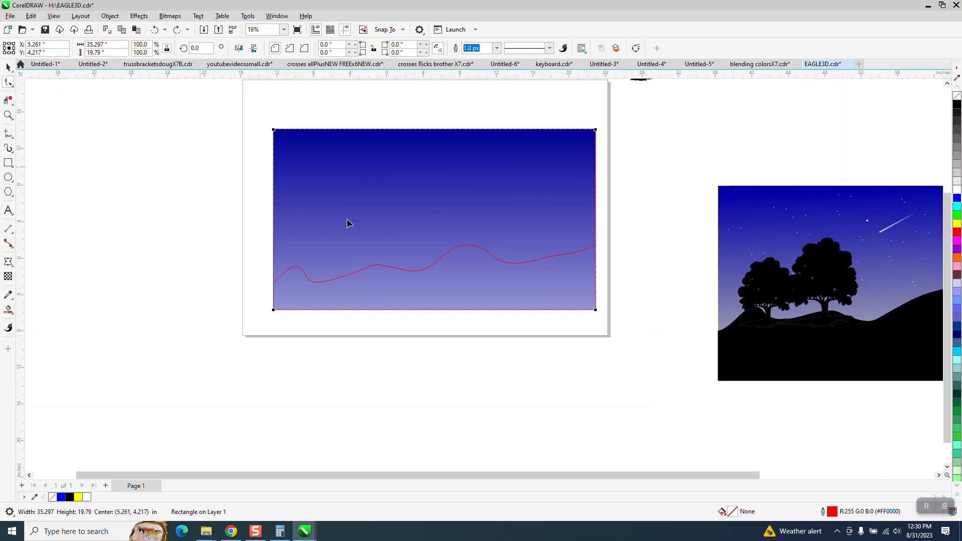
click(314, 284)
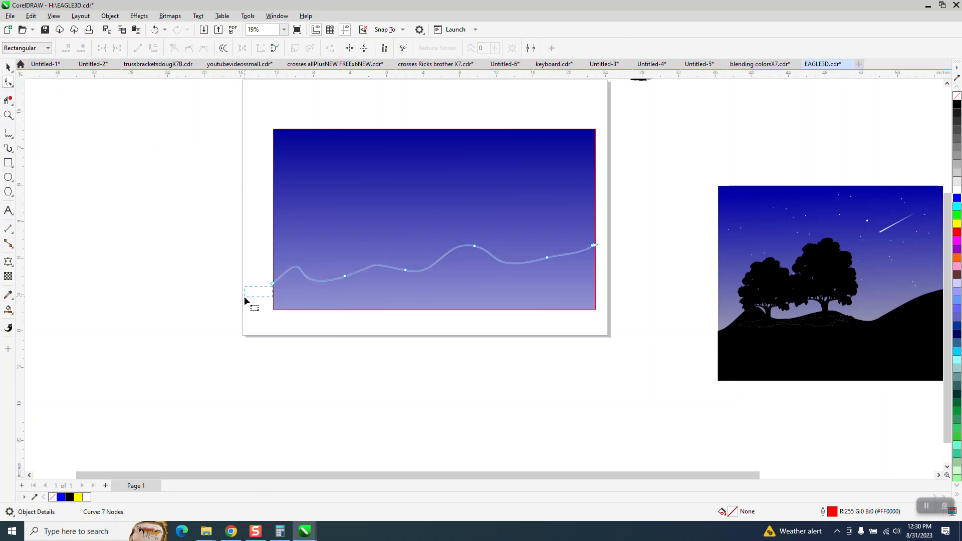
drag(272, 285, 253, 299)
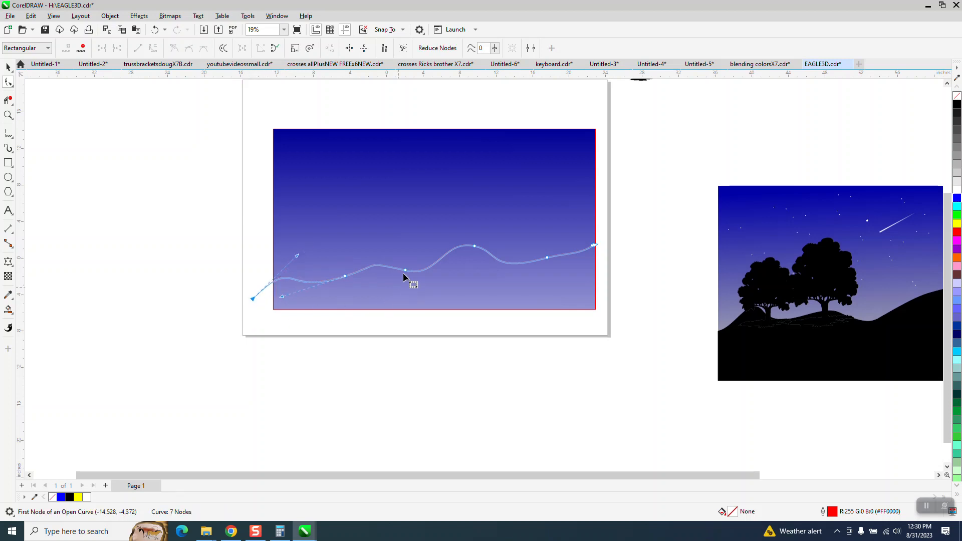
drag(475, 246, 493, 255)
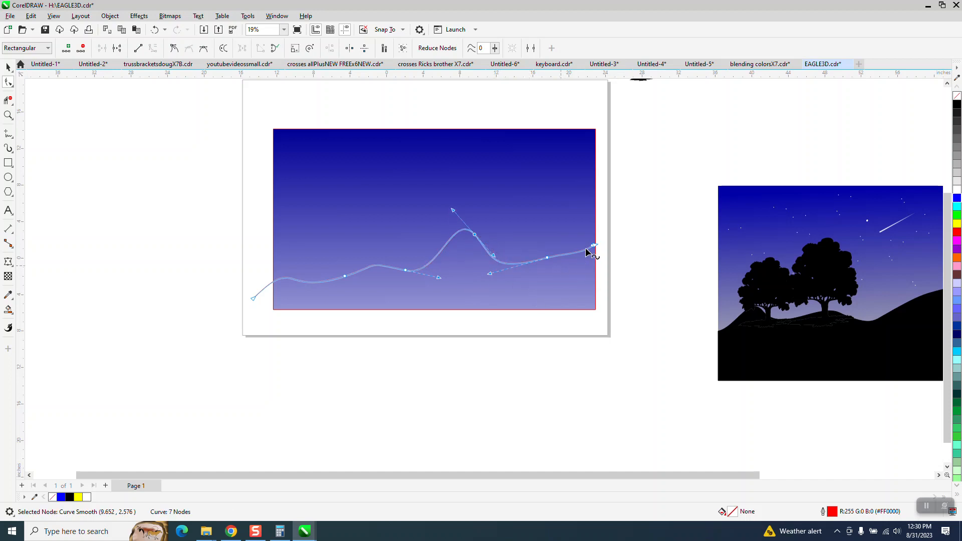
drag(598, 245, 610, 247)
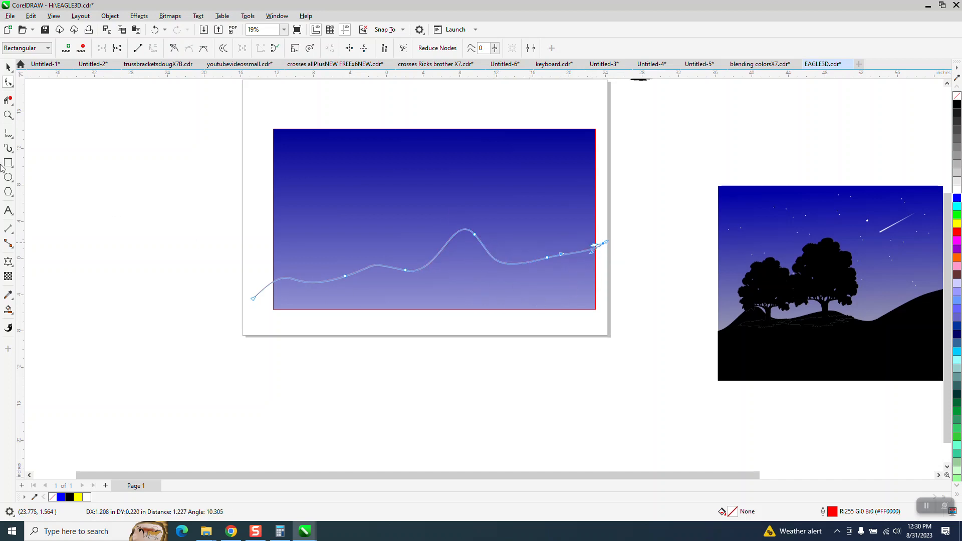
Step: Trim the hill line's overhanging ends with Virtual Segment Delete and Smart Fill the area below it black with no outline
click(9, 101)
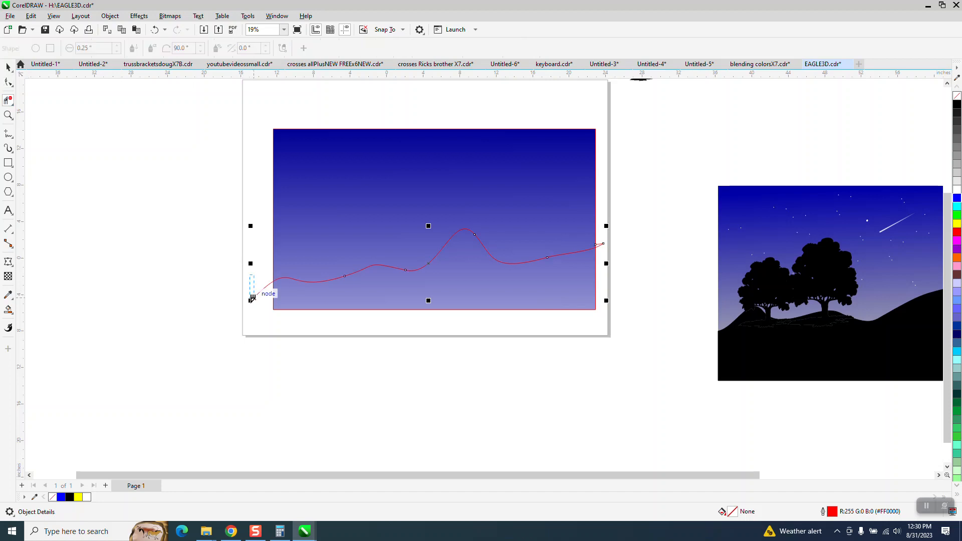
click(264, 285)
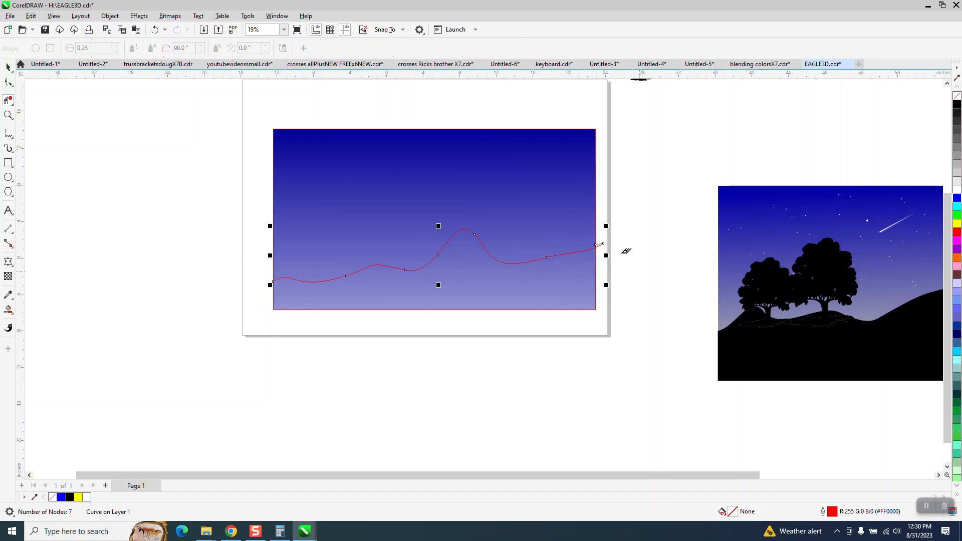
click(600, 245)
click(385, 293)
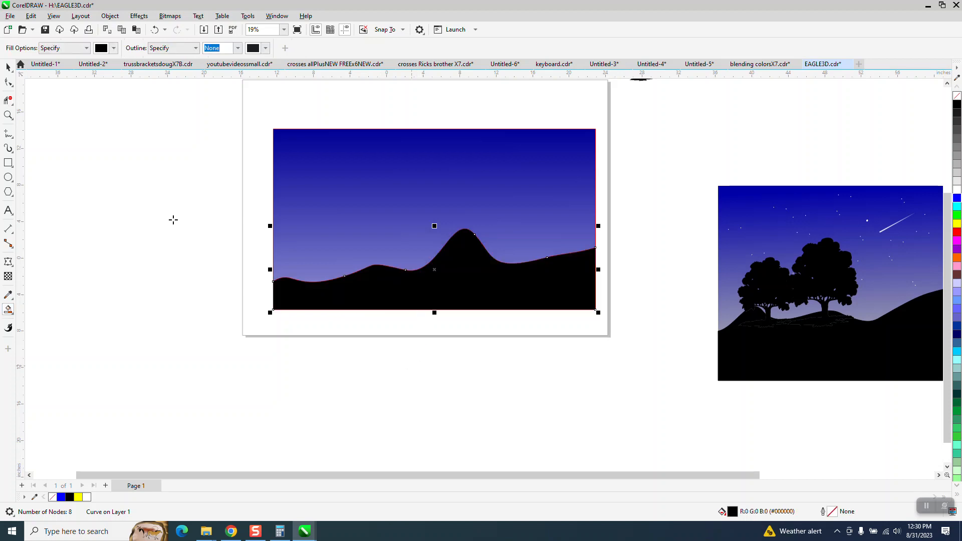
Step: Remove the outlines from all the sky and hill objects on the page
click(8, 67)
drag(231, 106, 634, 355)
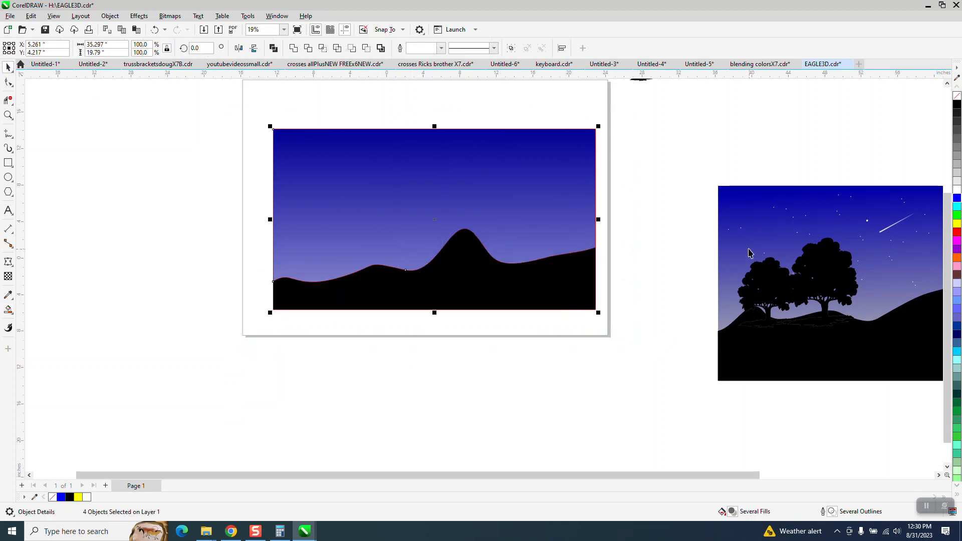
right_click(957, 101)
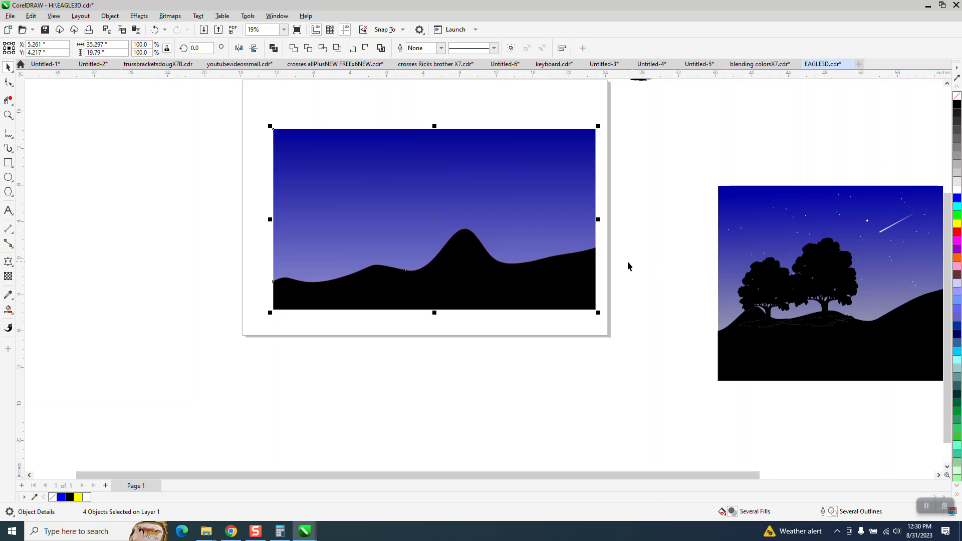
click(405, 411)
Step: Move the background-free moon into the sky's upper right area and bring it to the front of the page
scroll(282, 354, down, 1)
scroll(302, 348, down, 3)
drag(314, 177, 413, 249)
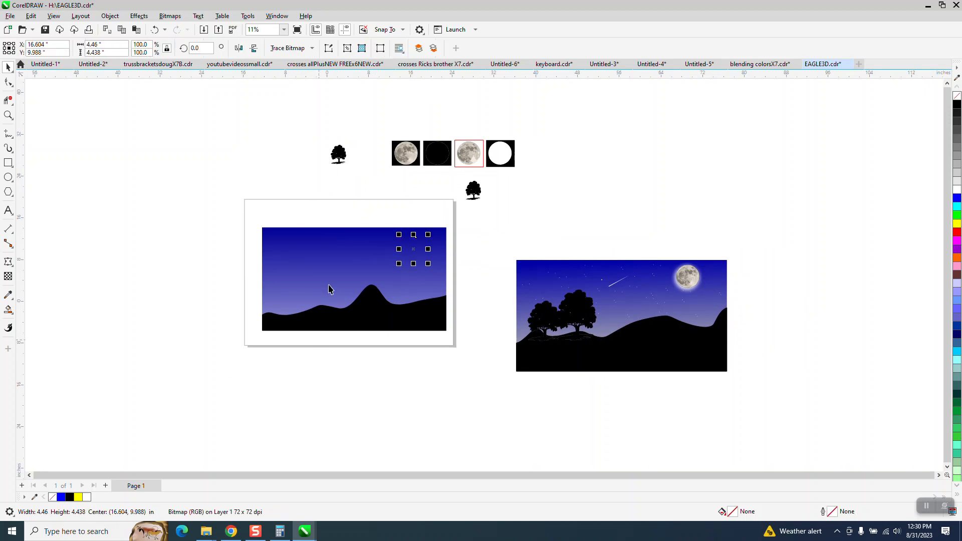
click(110, 16)
mouse_move(134, 176)
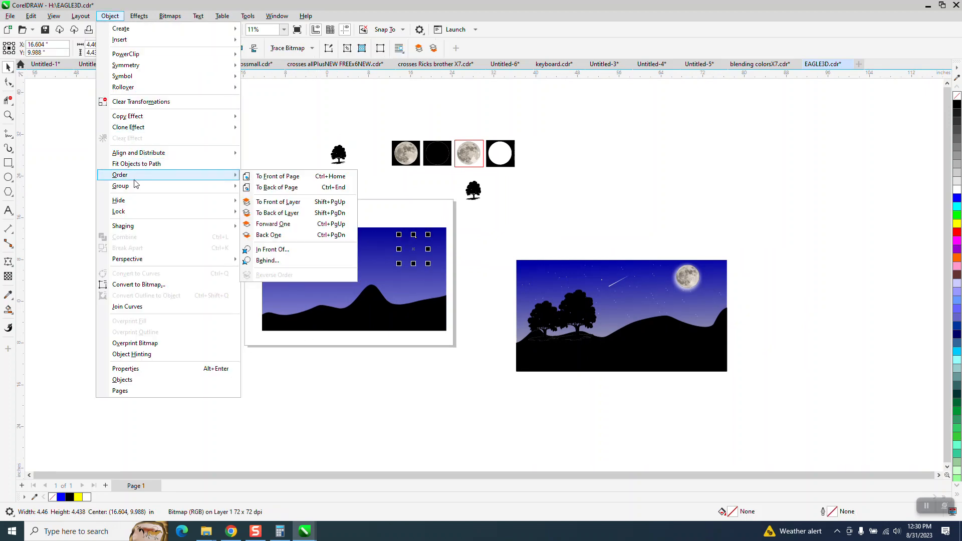
click(275, 177)
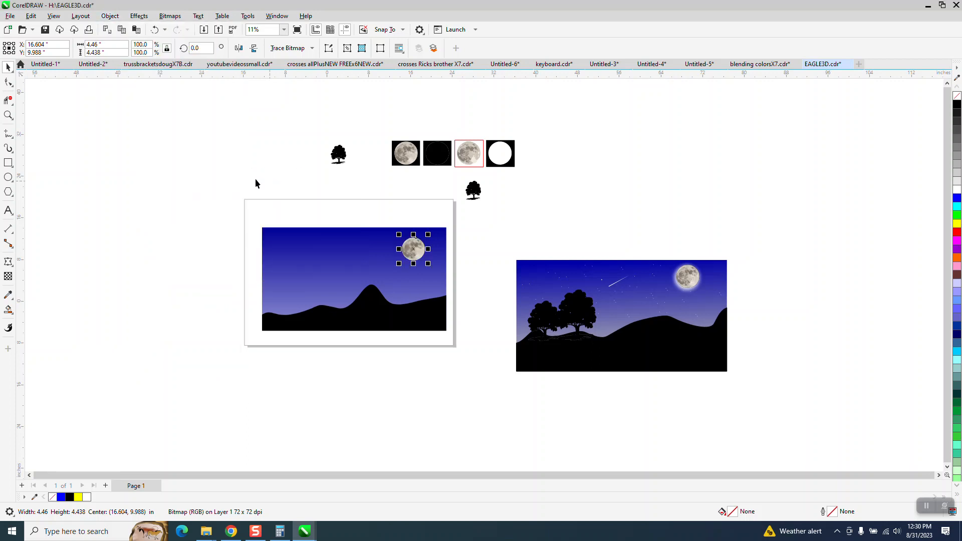
Step: Duplicate the moon and place the copy 12 inches to the right, outside the page
click(8, 115)
click(425, 266)
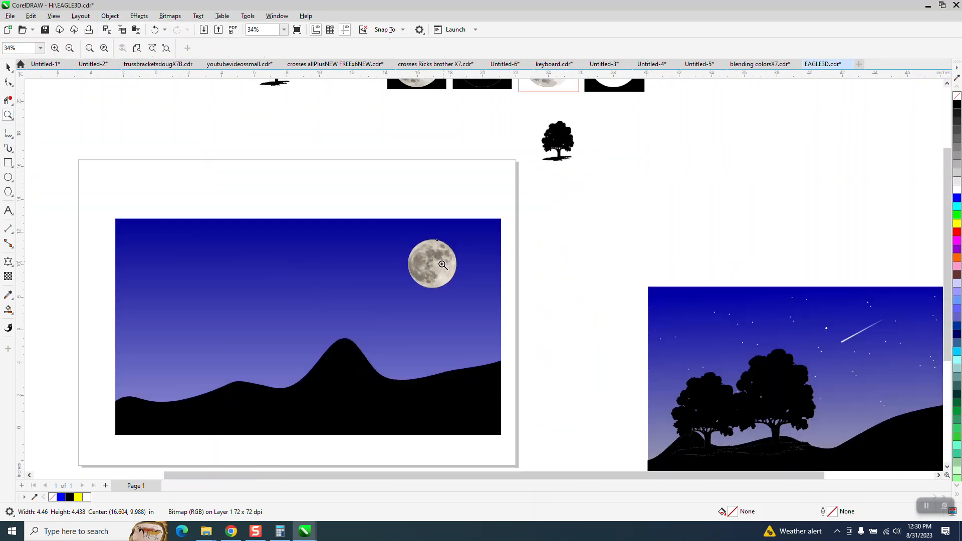
right_click(442, 265)
click(8, 67)
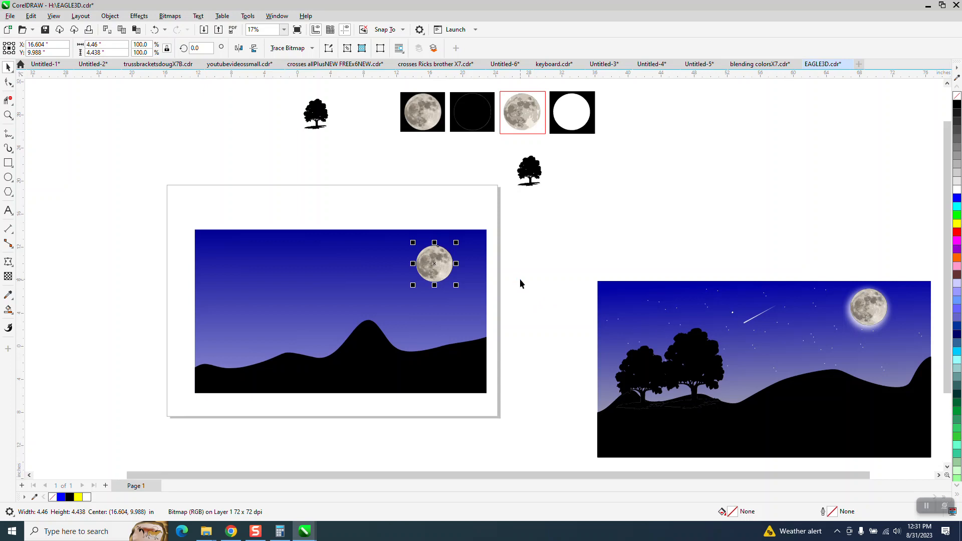
key(ctrl+d)
key(Right)
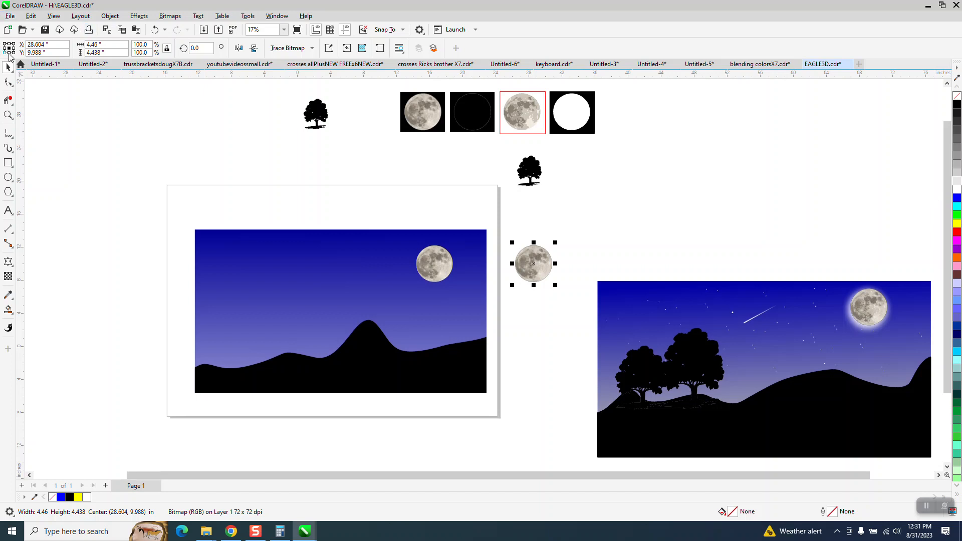
Step: Move the black square with the circular cutout over the moon copy and fit its hole exactly around the moon
drag(591, 132, 556, 285)
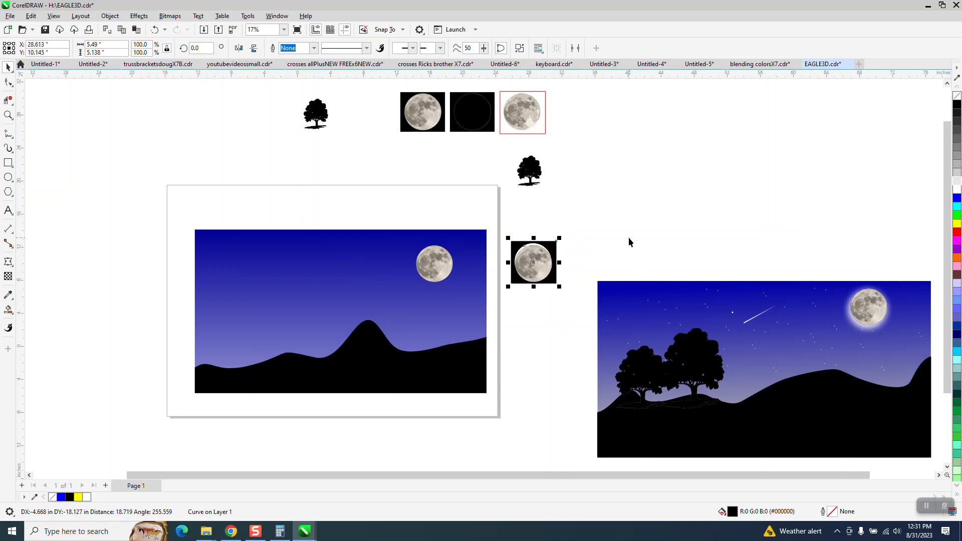
click(8, 115)
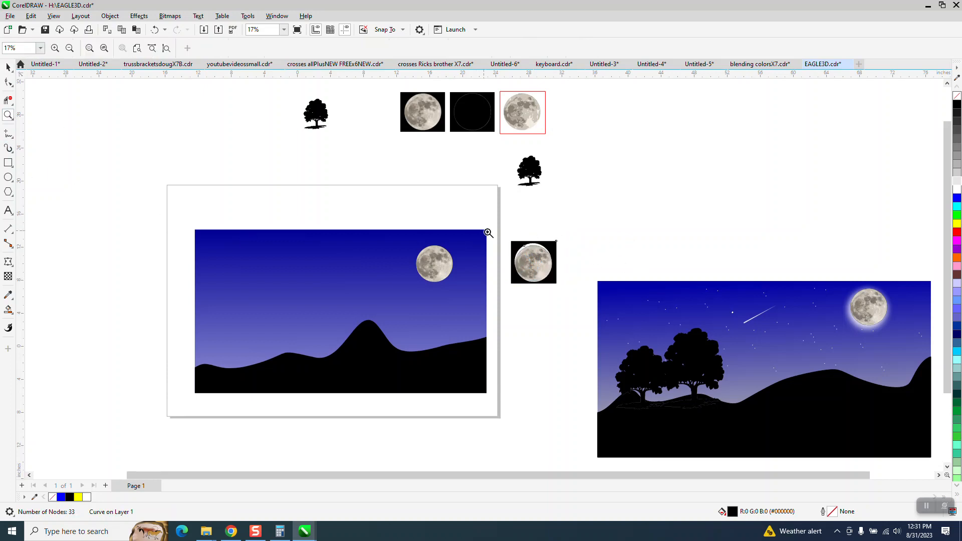
drag(488, 234, 562, 281)
click(8, 67)
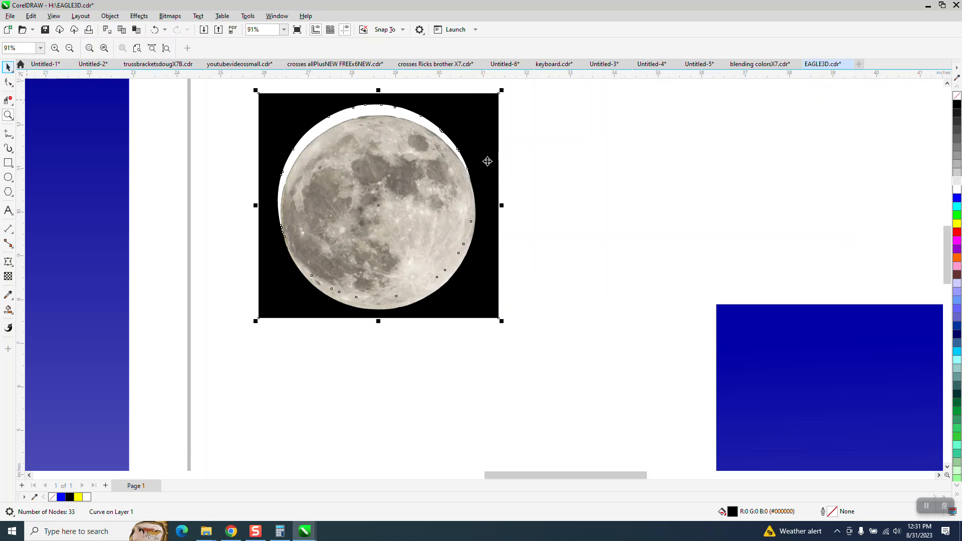
drag(488, 149, 491, 154)
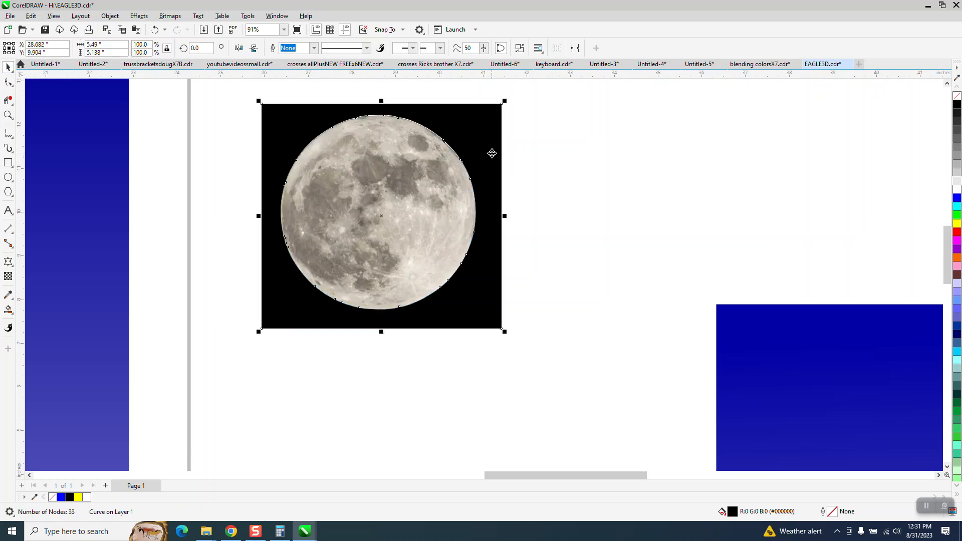
key(F4)
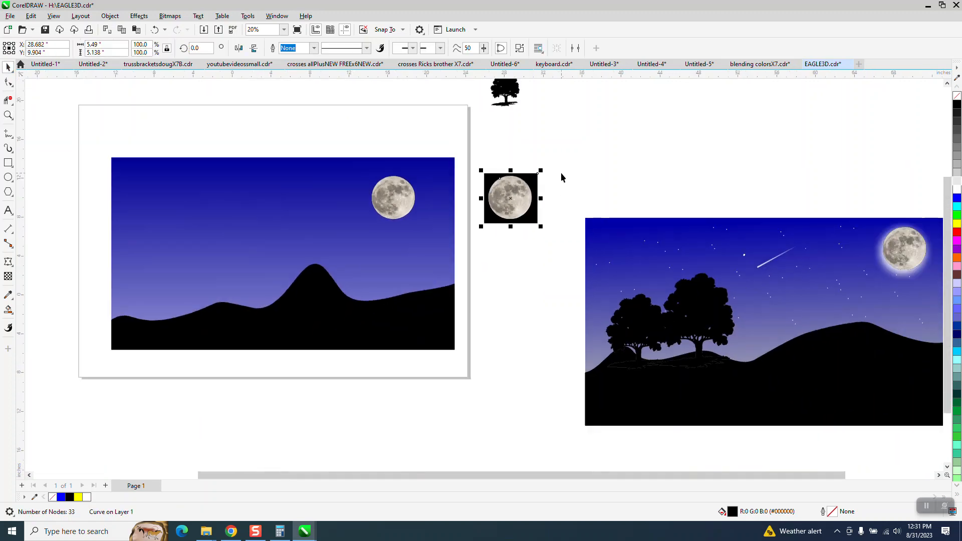
Step: Move the black cutout square 6 inches down and 12 inches left onto the sky, and bring it to the front of the page
key(Down)
key(Left)
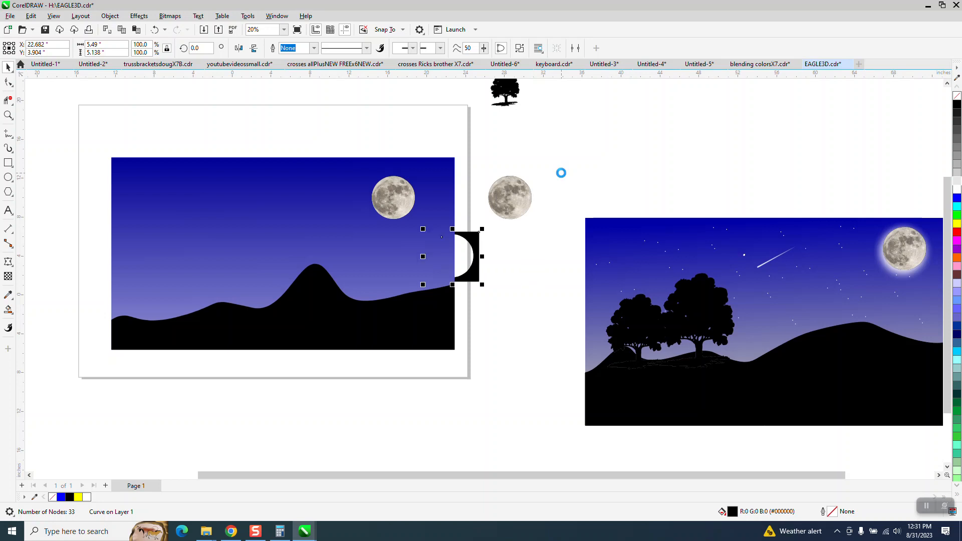
key(Left)
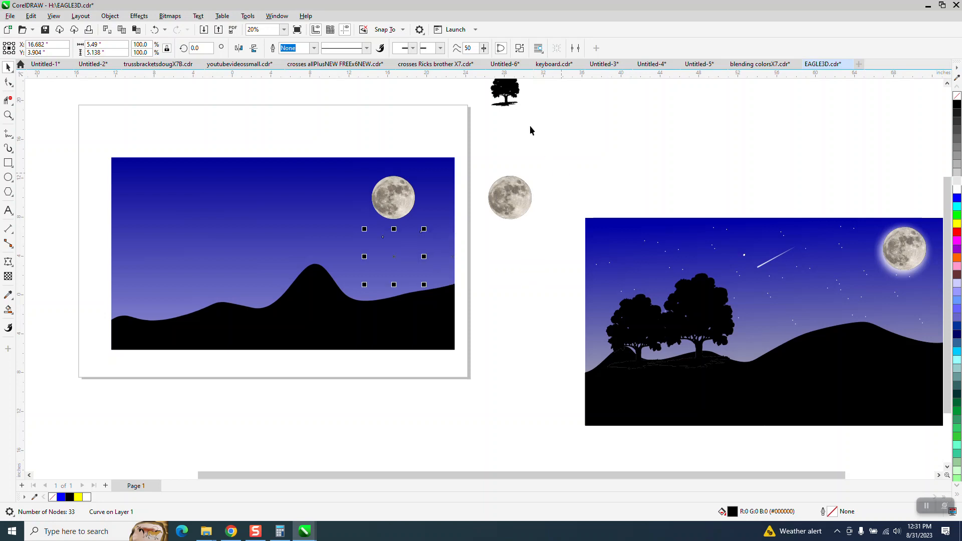
click(110, 16)
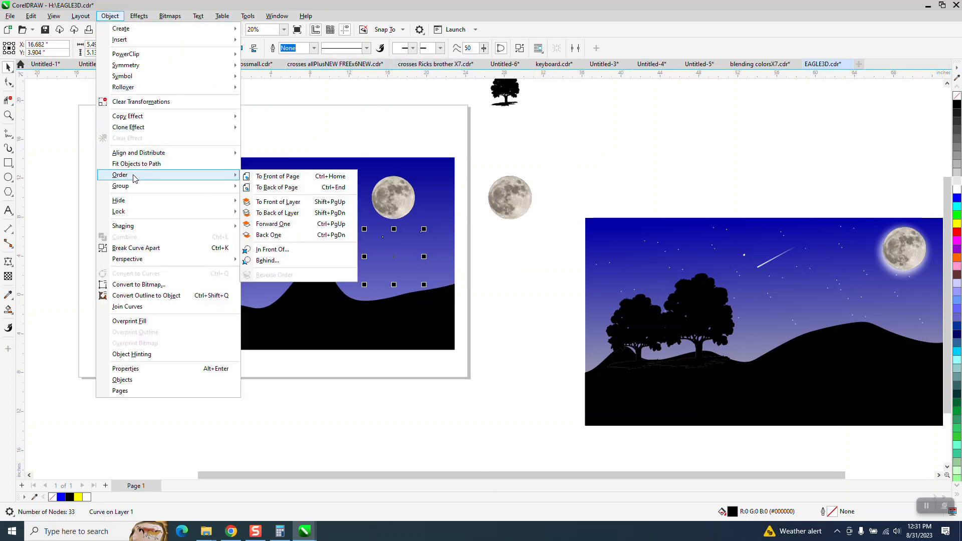
click(307, 179)
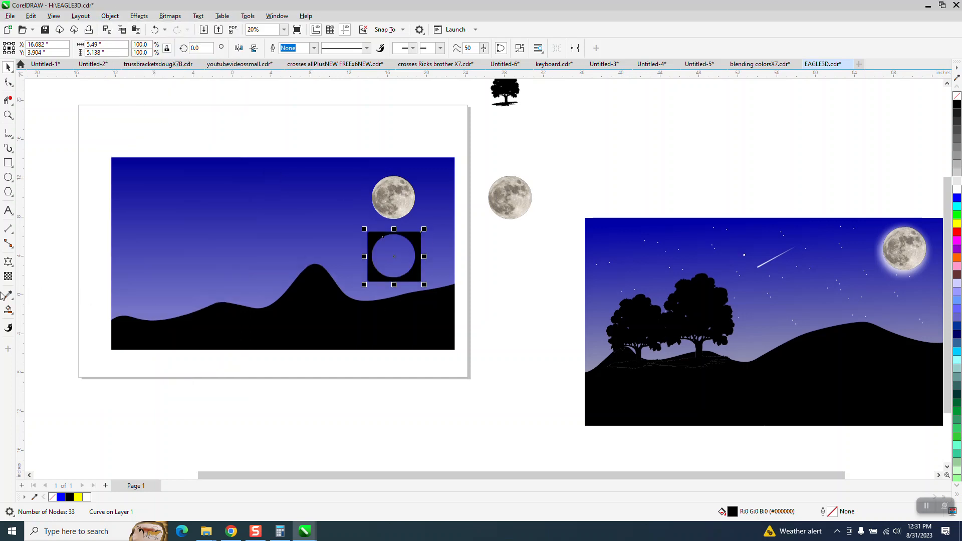
Step: Smart Fill the circular hole of the black square with light gray (RGB 230, 230, 230) and no outline
click(9, 311)
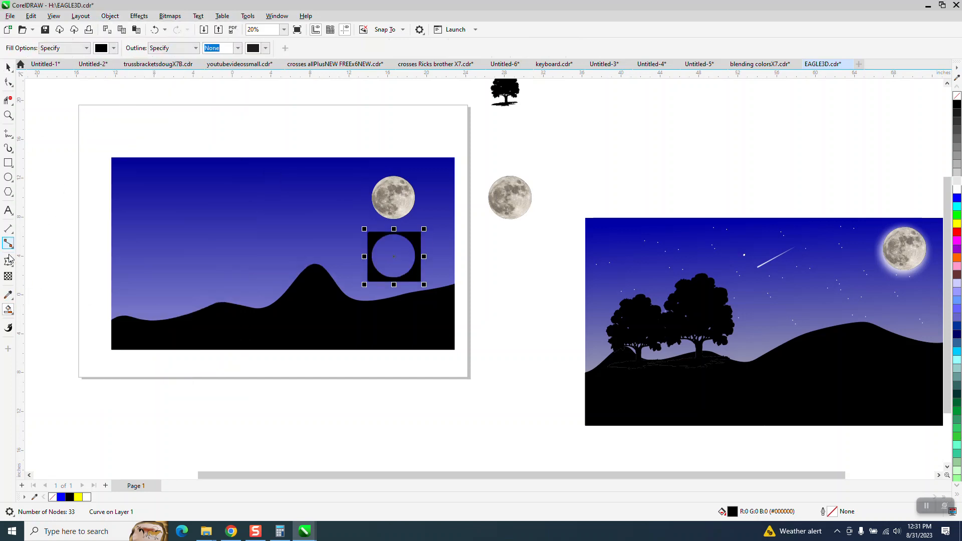
click(13, 319)
click(42, 320)
click(114, 47)
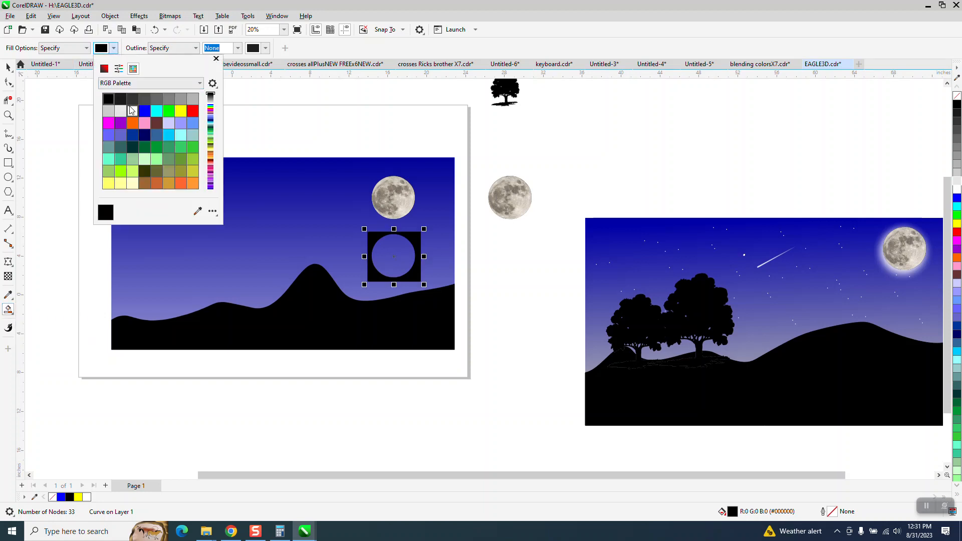
click(131, 111)
click(406, 263)
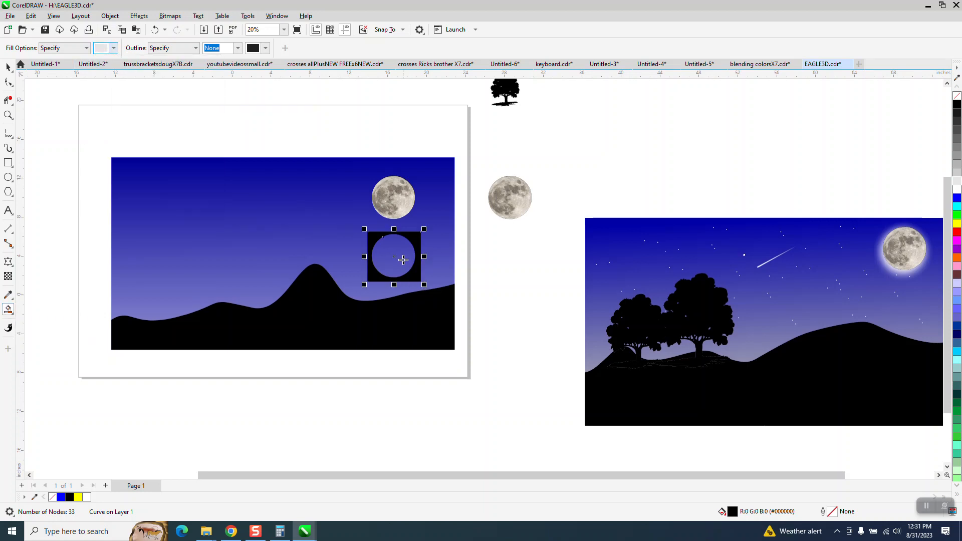
click(404, 261)
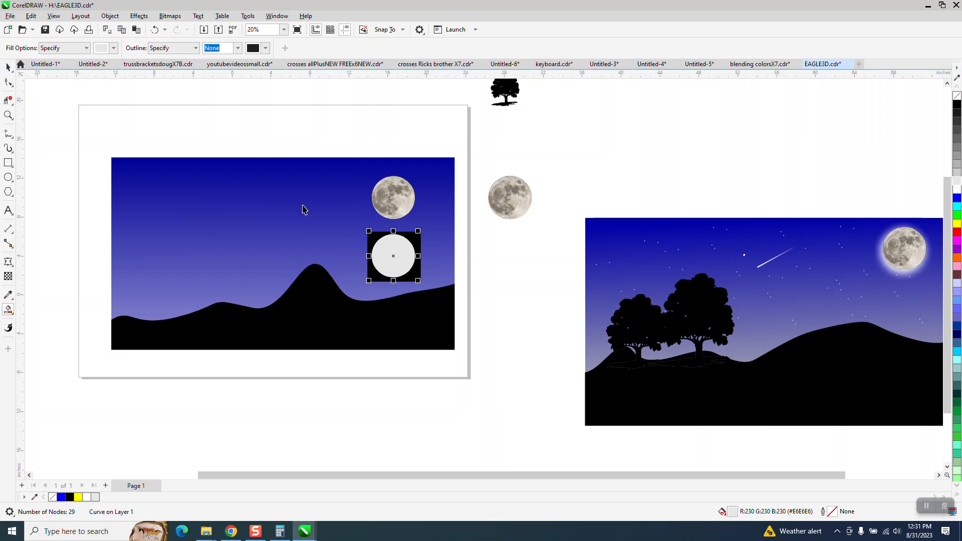
Step: Move the black cutout square 18 inches to the right, off the sky, leaving the gray circle in place
click(528, 279)
click(416, 241)
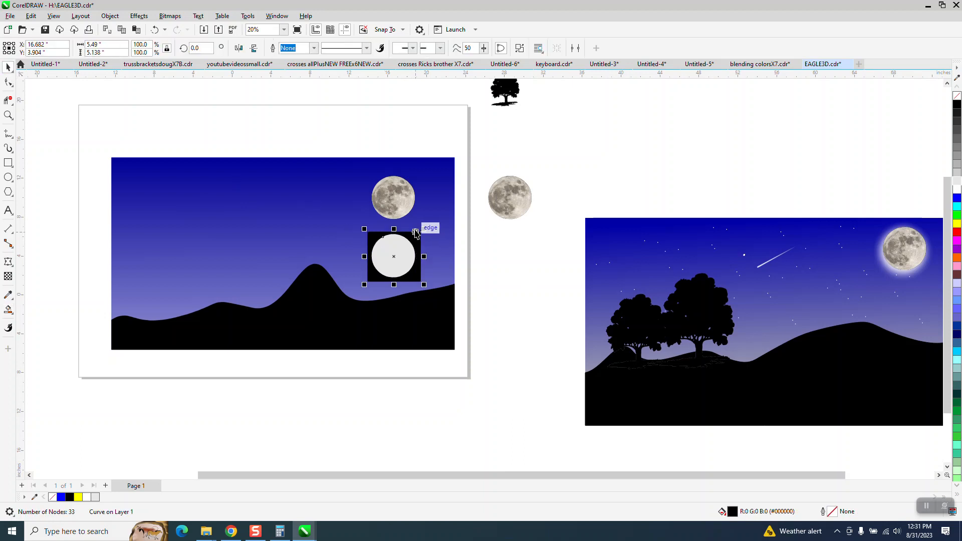
key(Right)
key(Right)
key(Right)
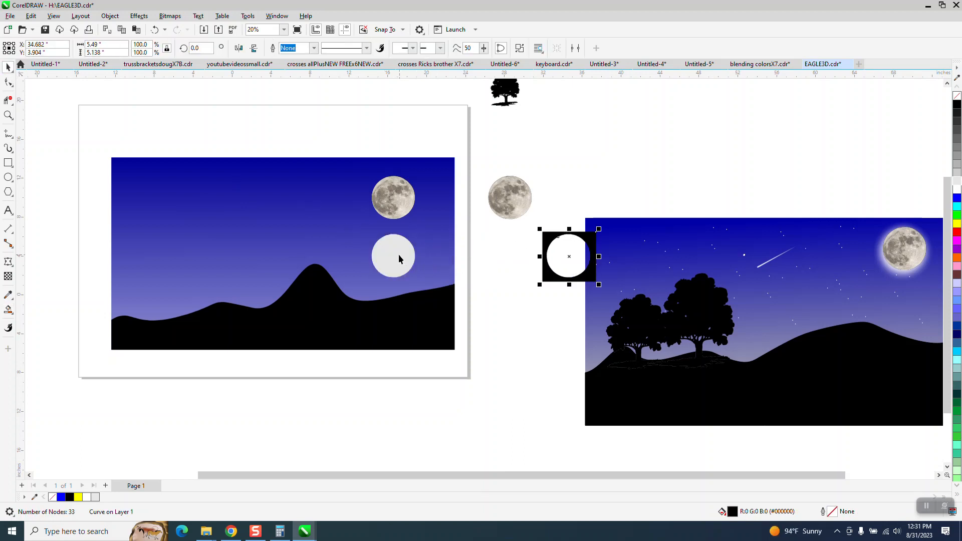
Step: Move the light gray circle 6 inches up onto the moon in the sky and send it to the back of the page
click(399, 260)
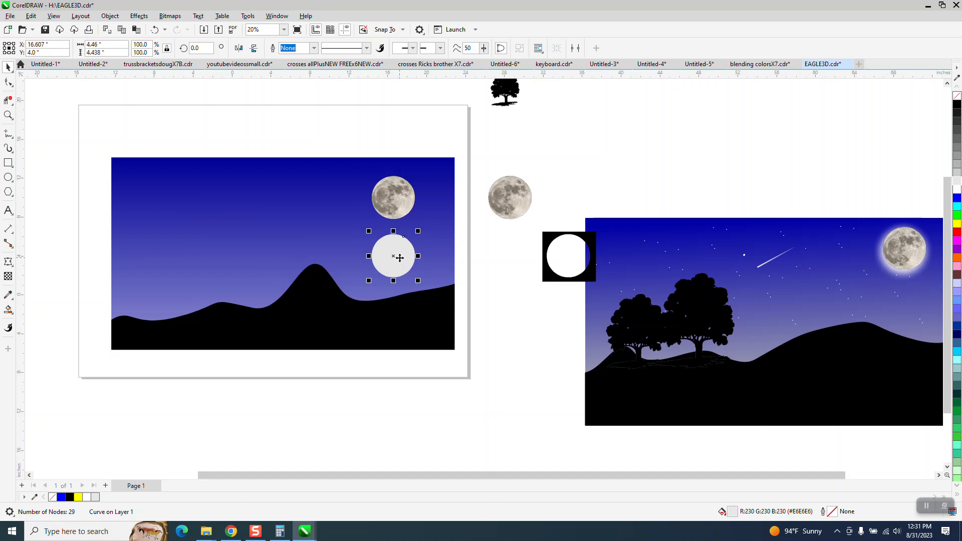
key(Up)
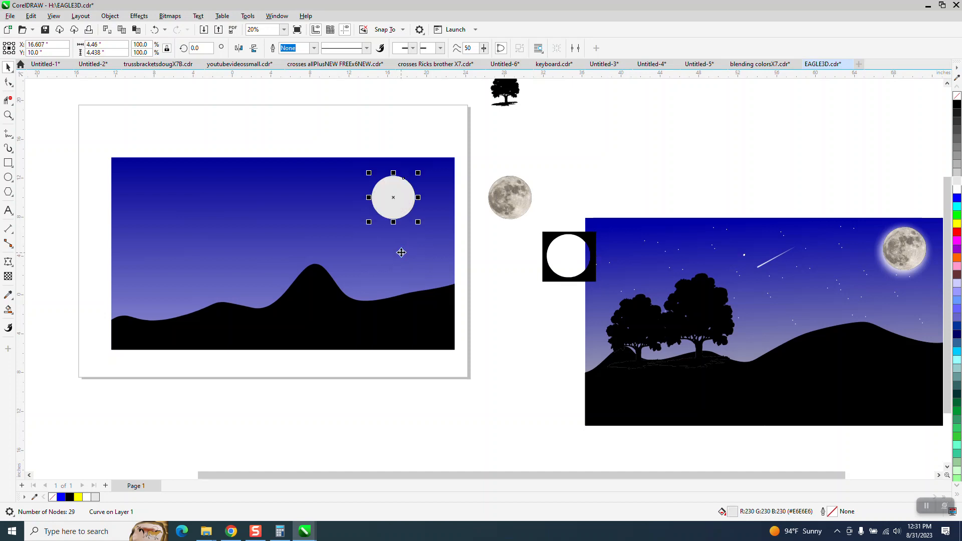
click(109, 15)
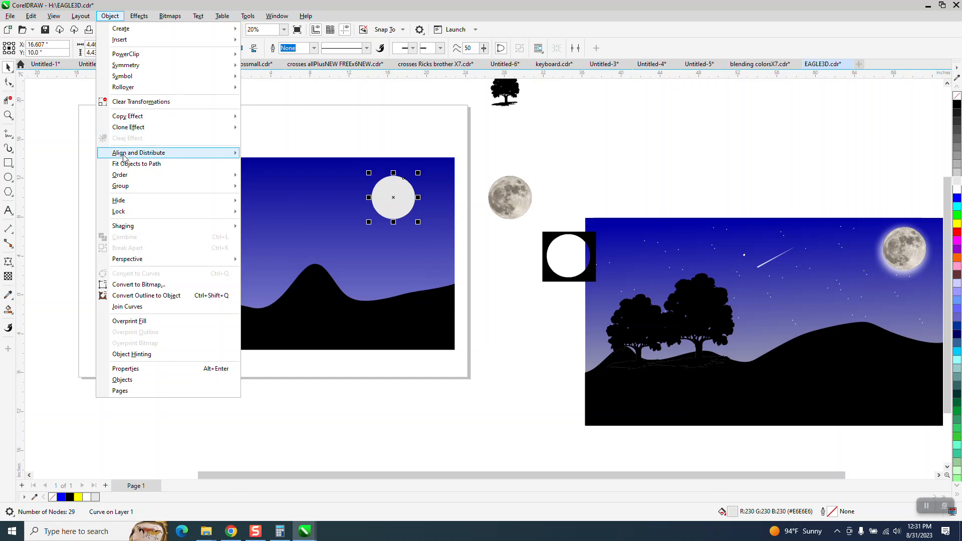
mouse_move(156, 176)
click(277, 189)
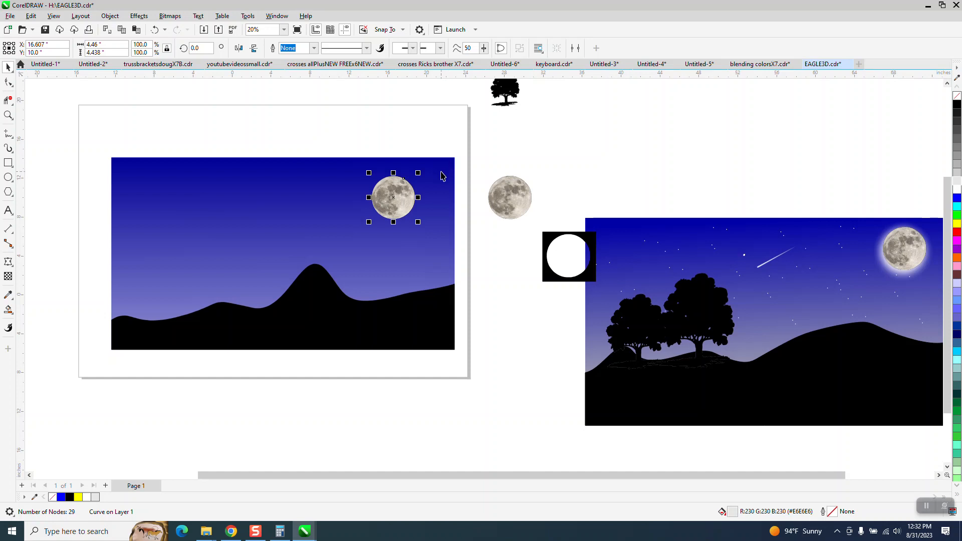
Step: Shift the gray circle 6 inches right to check its stacking, return it 6 inches left, and move it 6 inches down
key(Right)
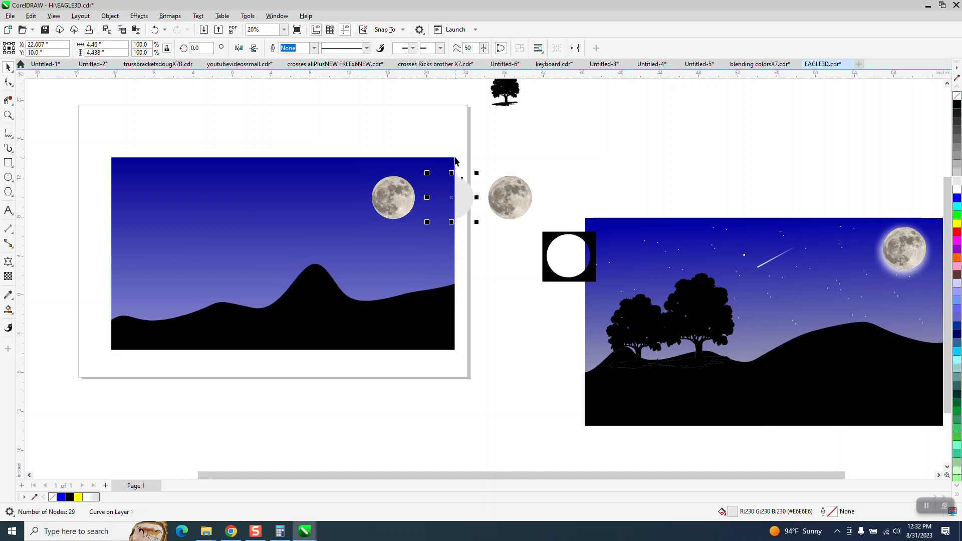
key(Left)
key(Down)
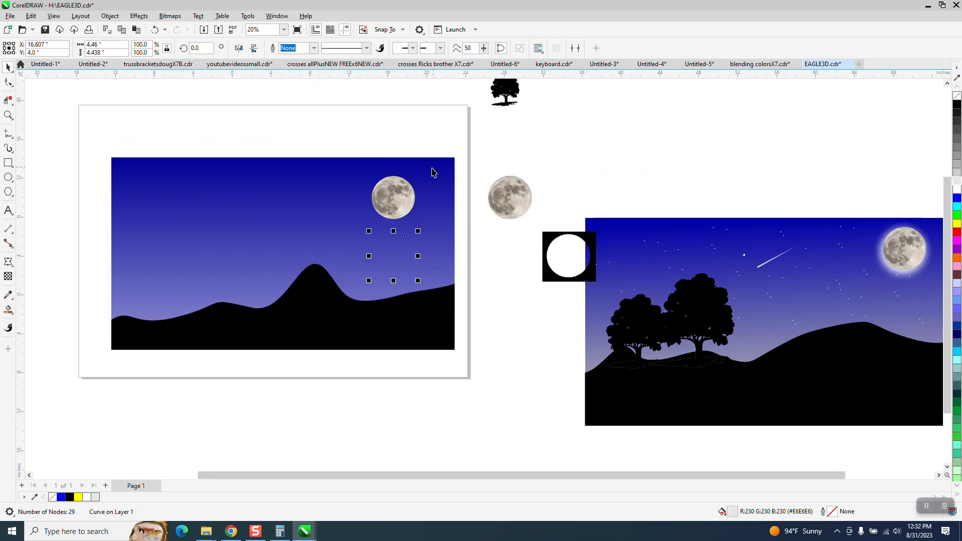
Step: Send the unfilled rectangle framing the night scene to the back of the page
click(328, 183)
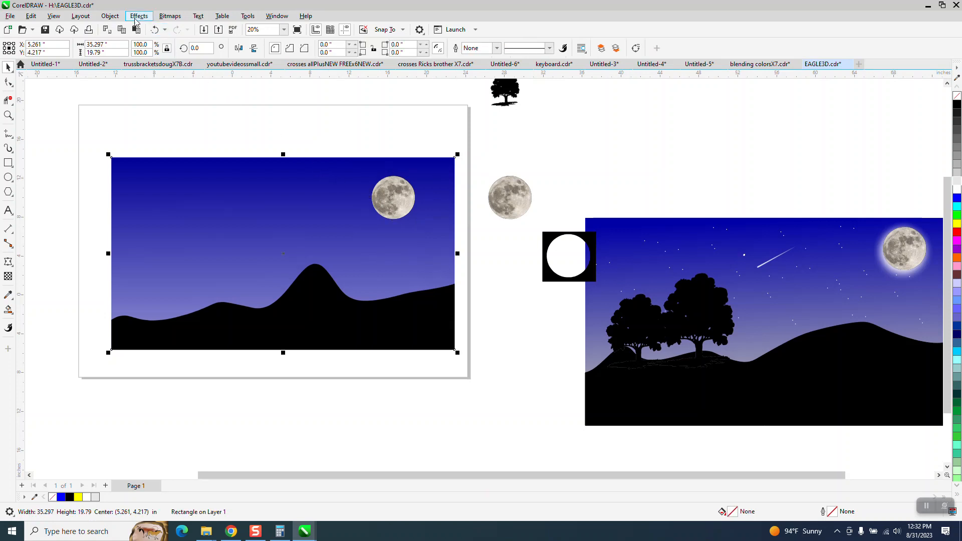
click(111, 16)
mouse_move(165, 175)
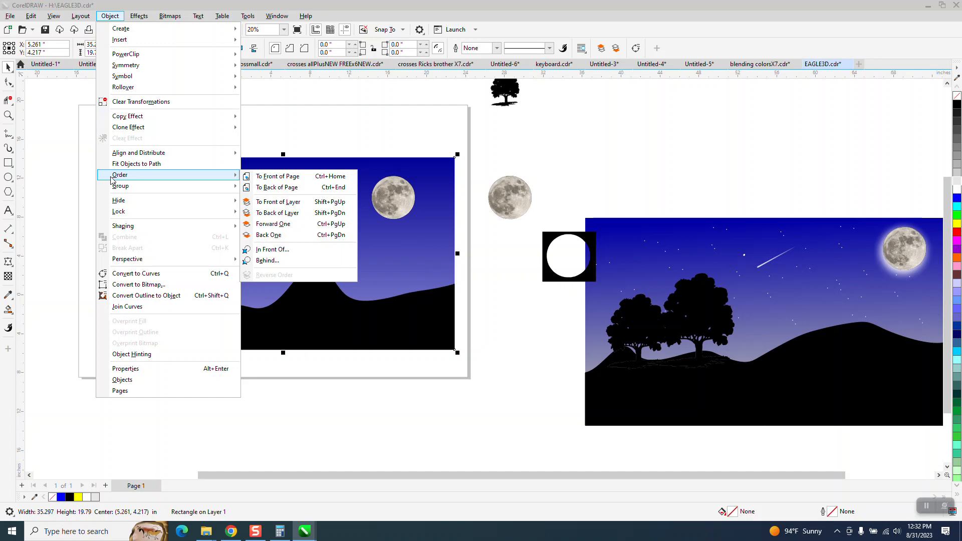
click(289, 188)
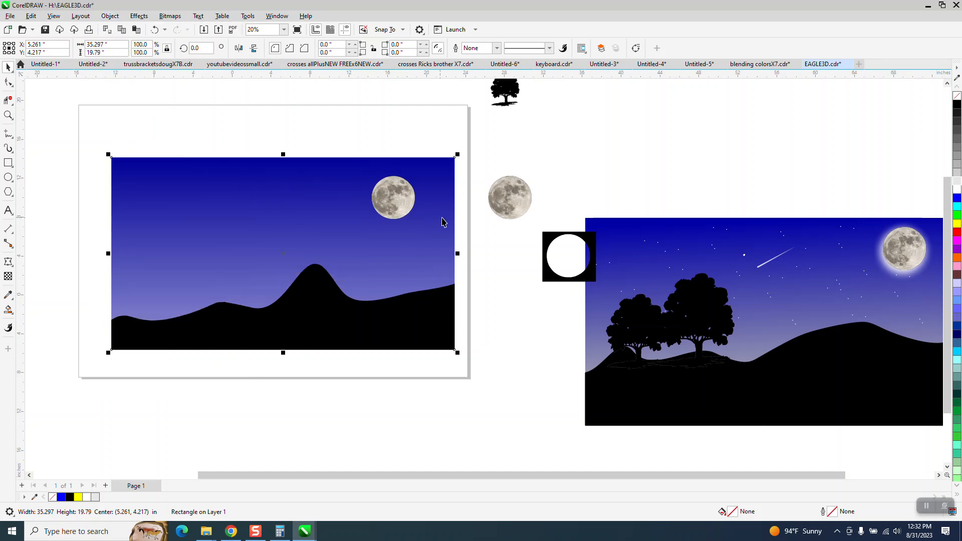
Step: Try to raise the hidden gray circle below the moon by one level in the stacking order
click(476, 238)
drag(484, 227, 299, 301)
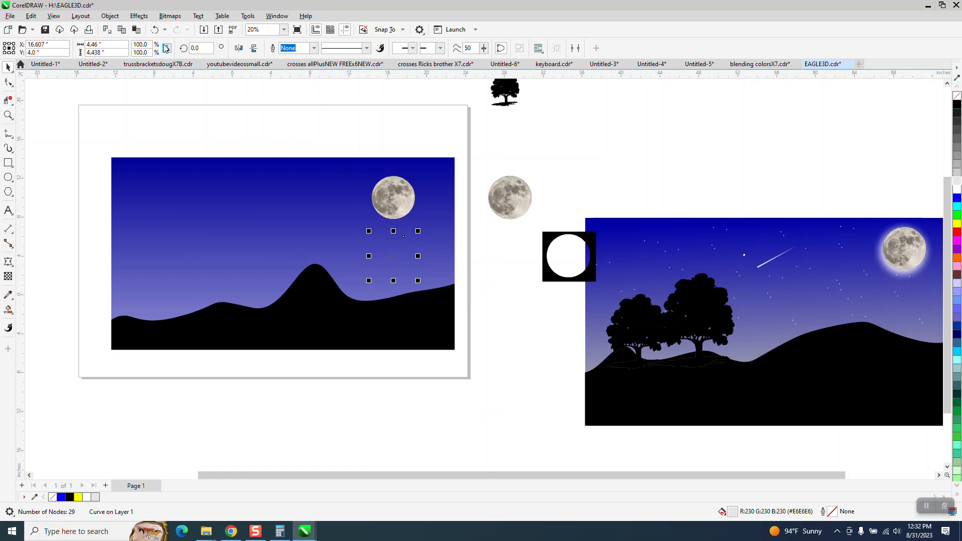
click(110, 16)
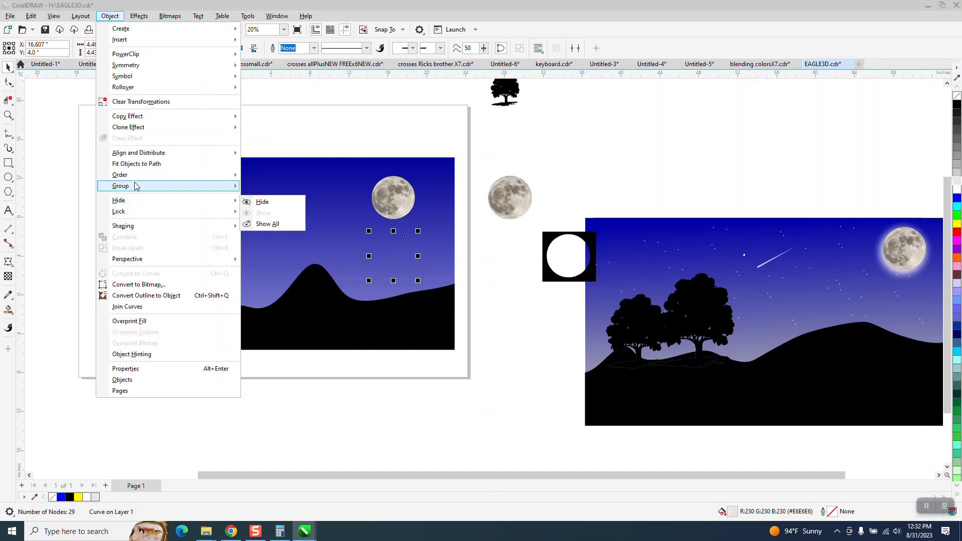
mouse_move(178, 175)
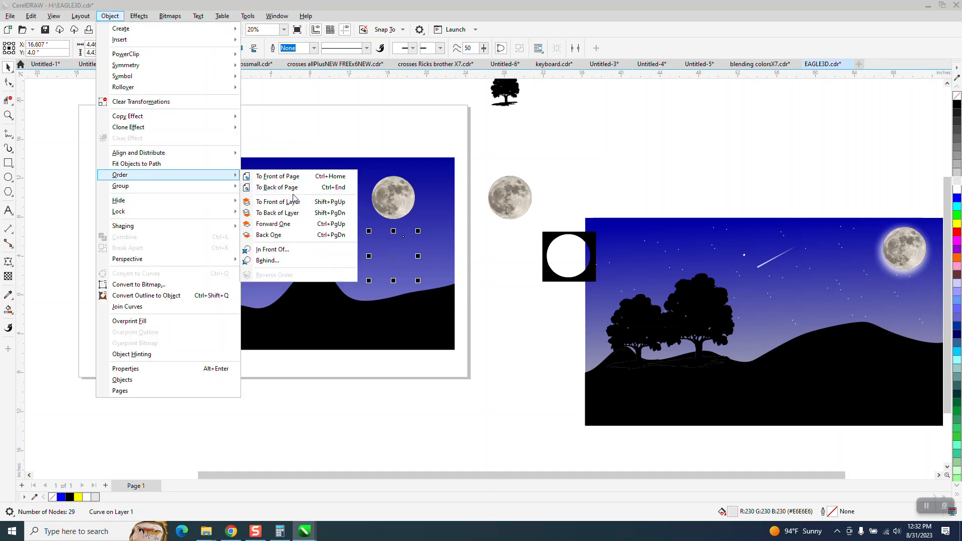
click(279, 229)
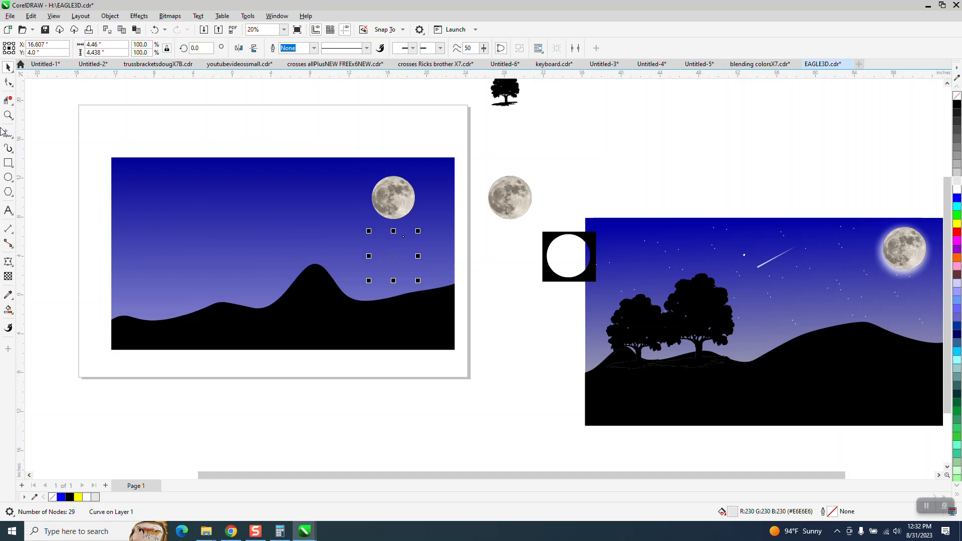
Step: Change the fill of the hidden circle below the moon to white
click(8, 116)
drag(341, 221, 483, 304)
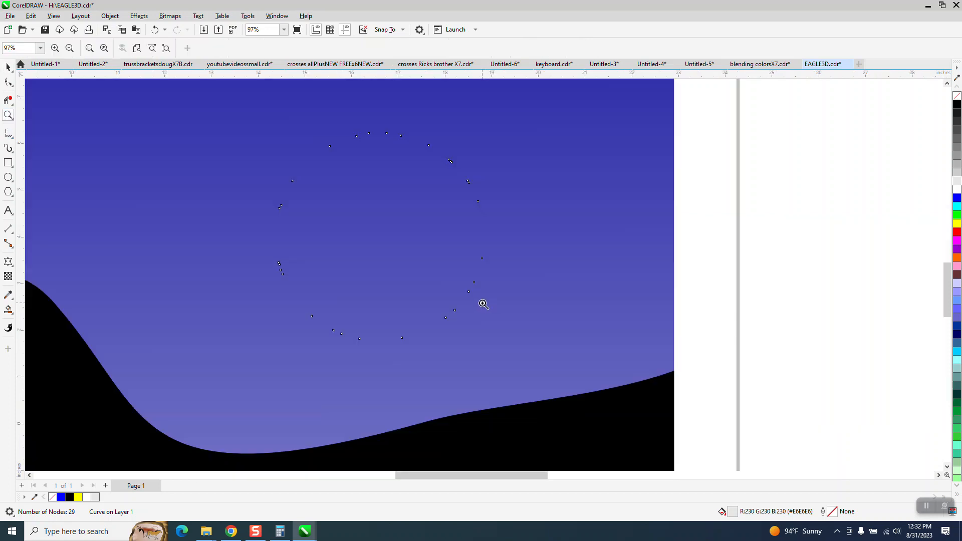
scroll(409, 283, down, 1)
click(8, 67)
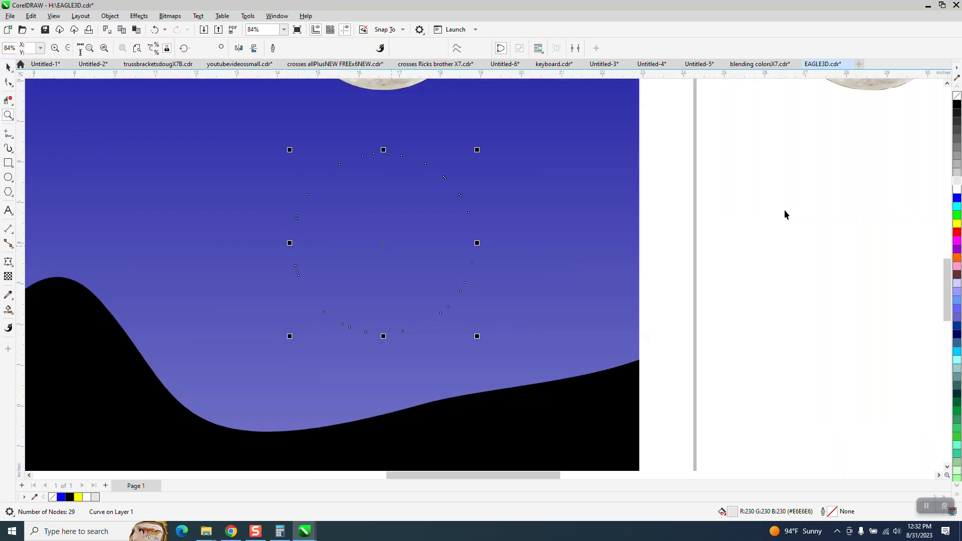
key(space)
click(956, 190)
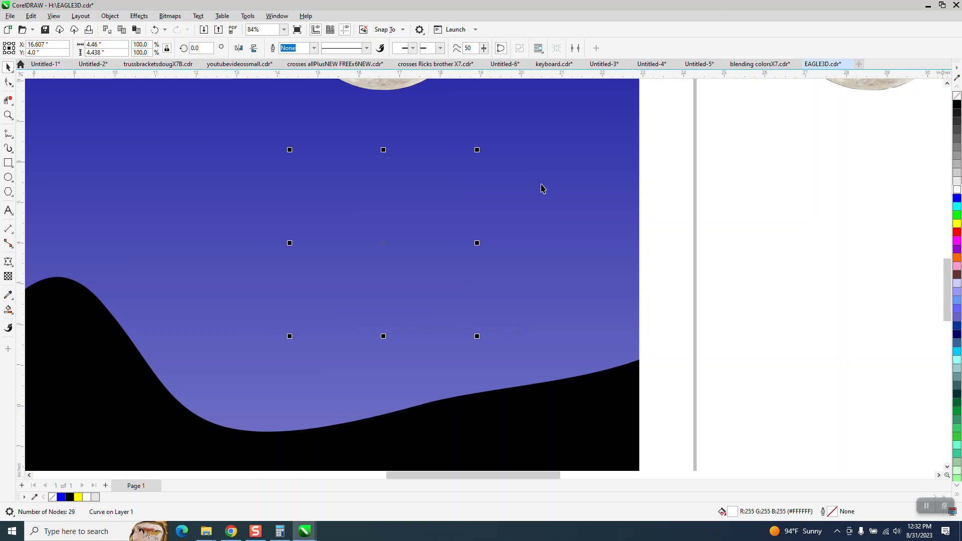
Step: Bring the white circle to the front of the page, above the gradient sky
click(110, 17)
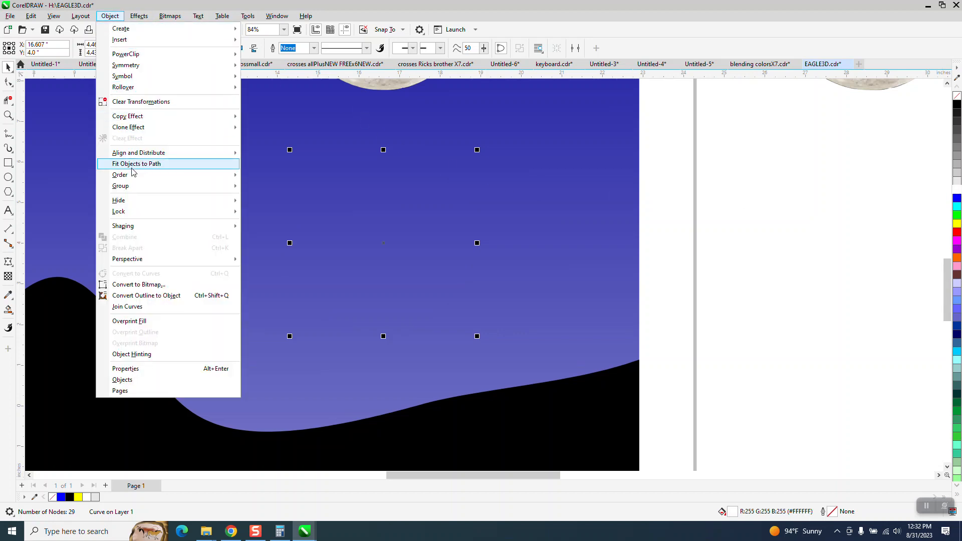
mouse_move(152, 175)
click(258, 188)
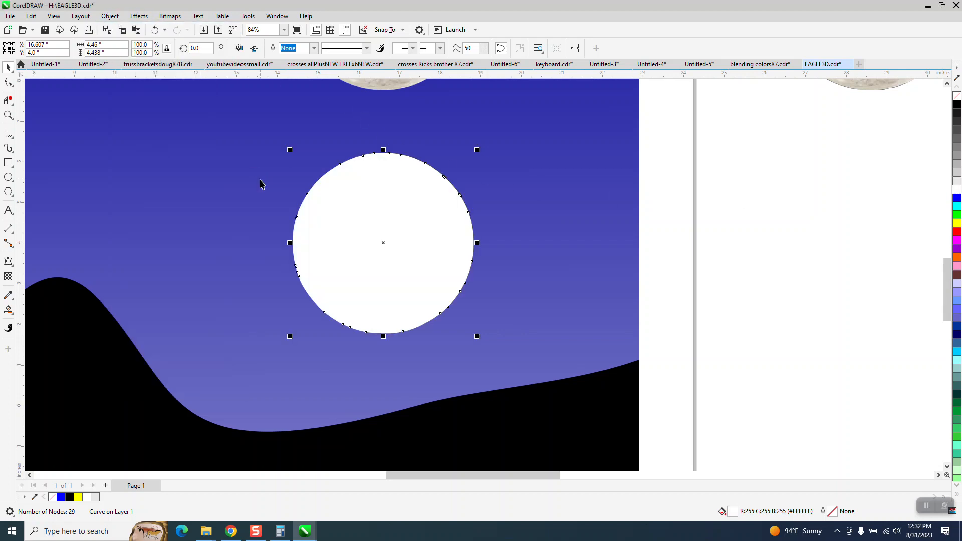
scroll(415, 440, down, 1)
scroll(412, 437, down, 1)
scroll(599, 460, down, 1)
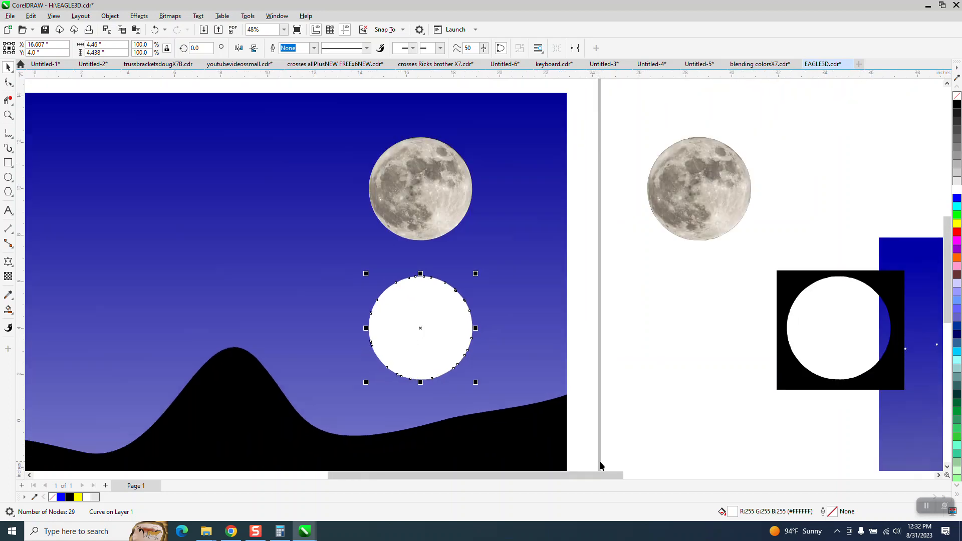
Step: Move the white circle 6 inches up and 6 inches right, beside the moon, and send it back one level
key(Up)
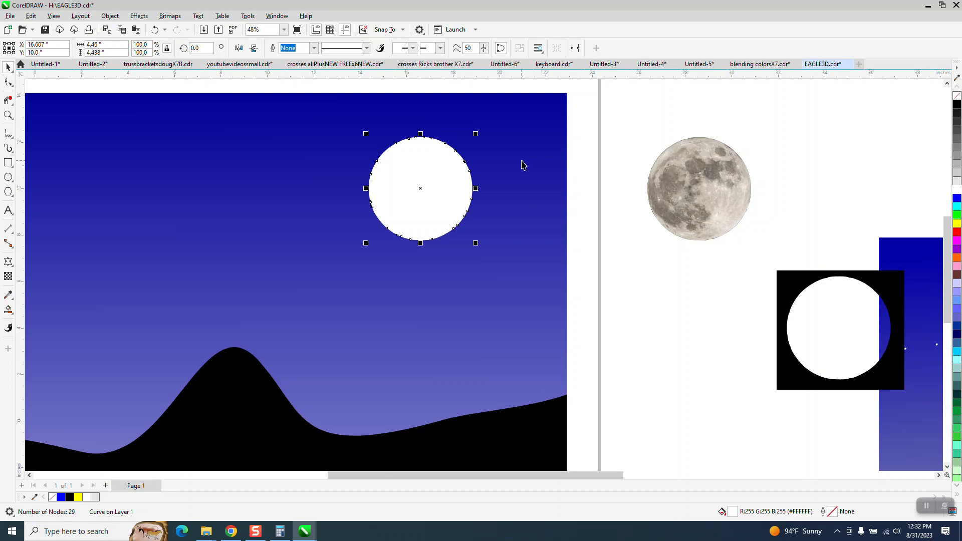
key(Right)
click(110, 20)
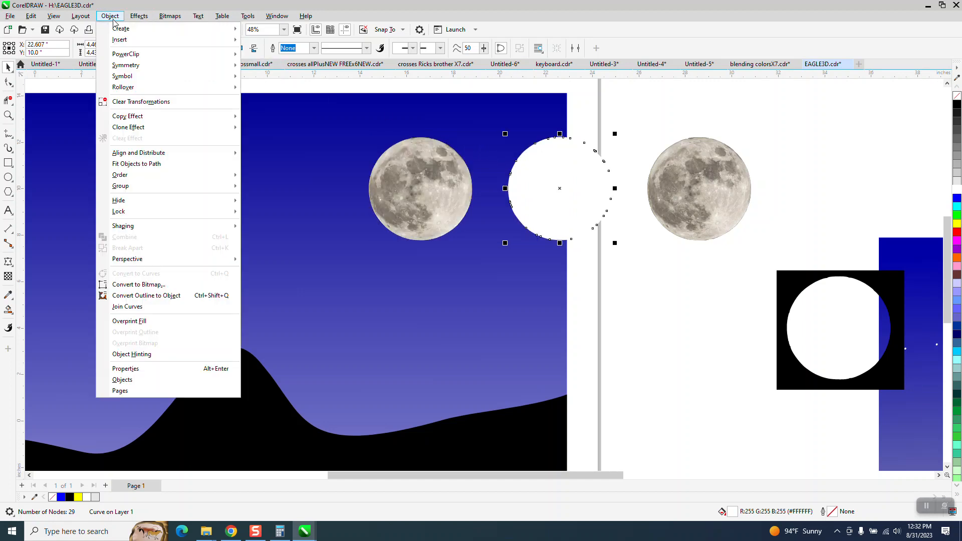
mouse_move(211, 177)
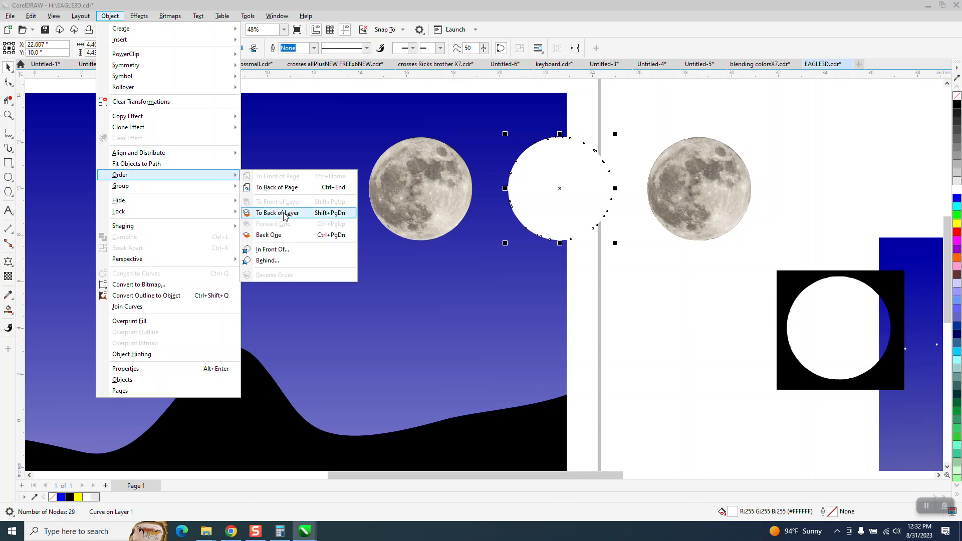
click(260, 235)
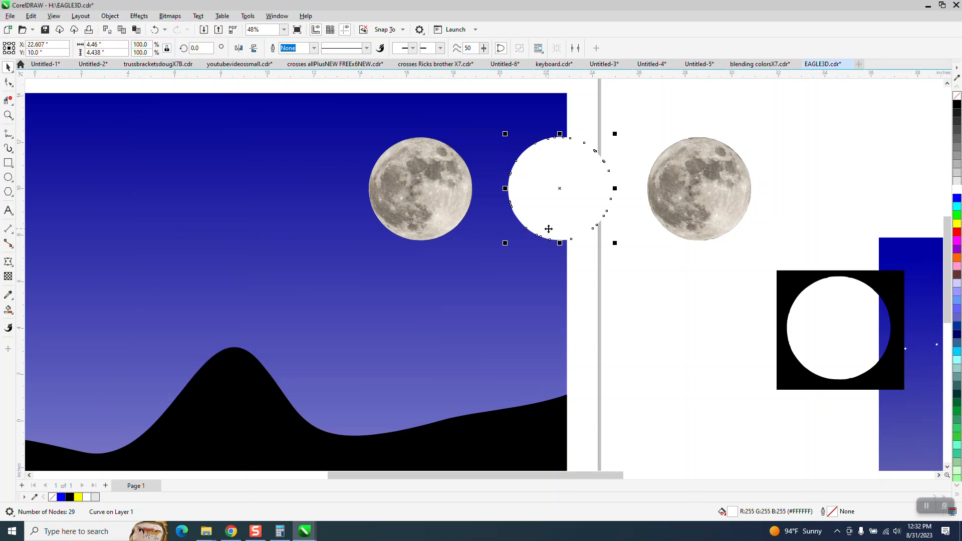
key(Left)
key(Right)
Step: Bring the moon in the sky to the front of the page and move the white circle 6 inches left behind it
click(440, 191)
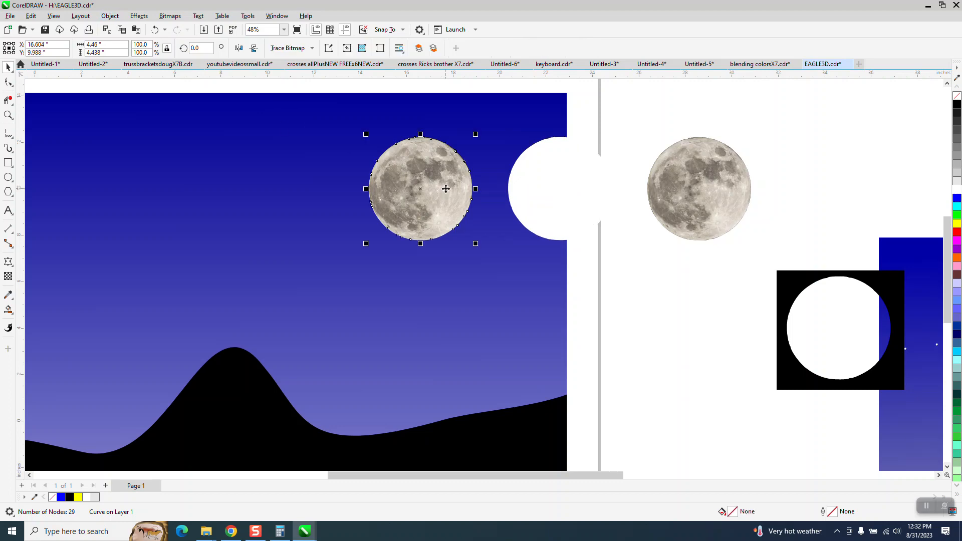
click(110, 16)
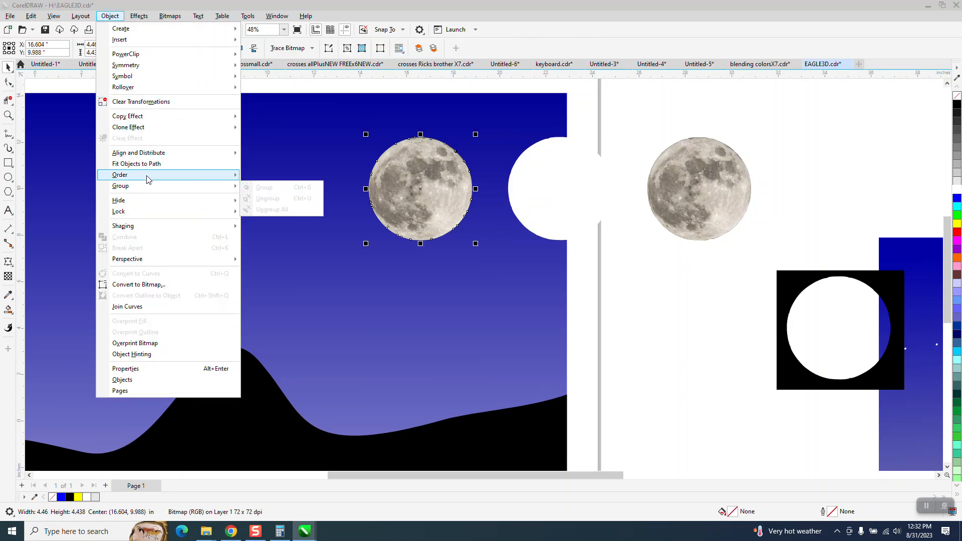
mouse_move(148, 179)
click(264, 177)
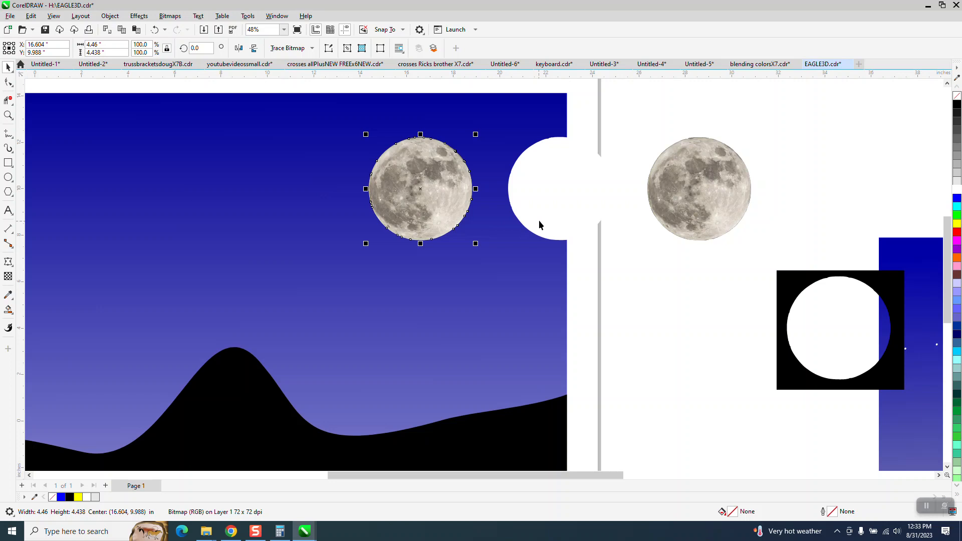
click(540, 220)
key(Left)
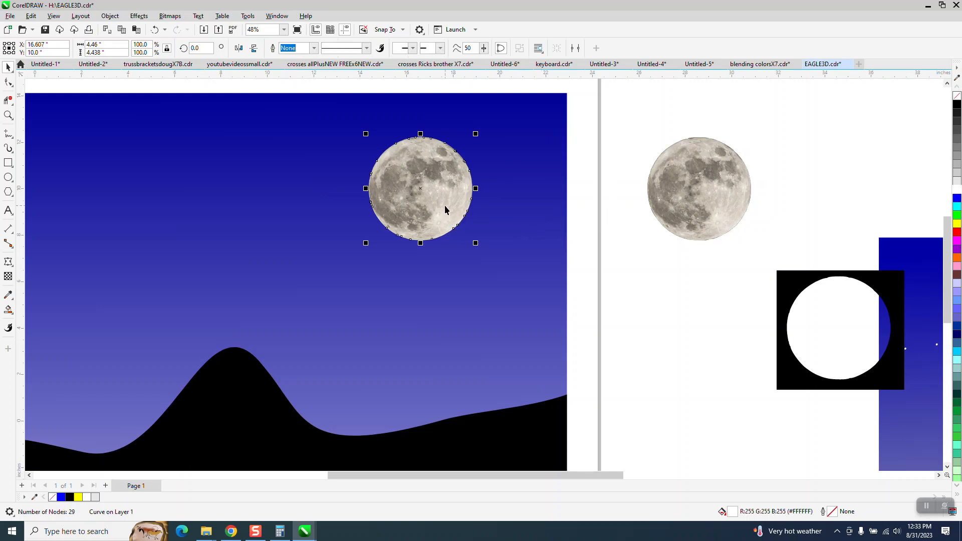
Step: Offset the moon slightly up and to the right, centered at about X 16.82 and Y 10.204 inches, over the white circle
click(428, 198)
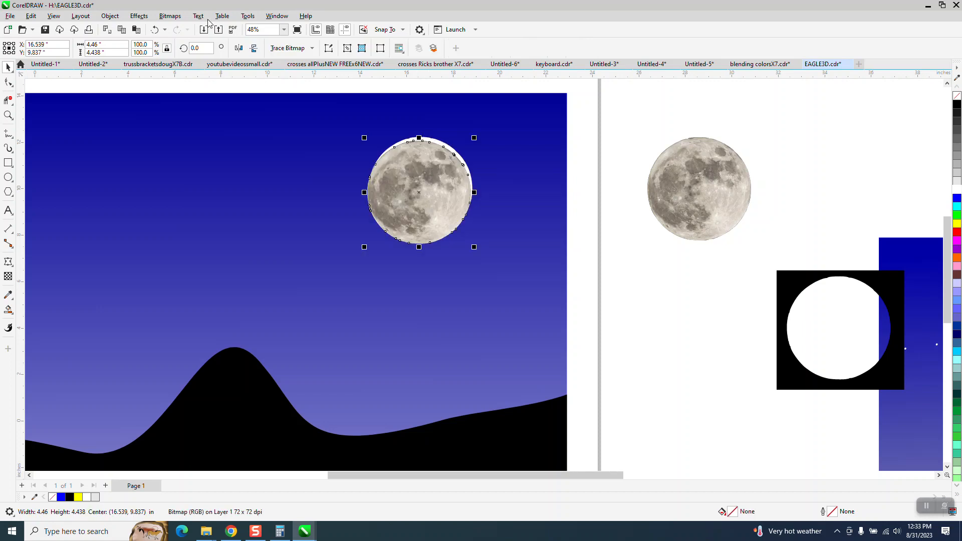
click(162, 30)
drag(433, 175, 438, 170)
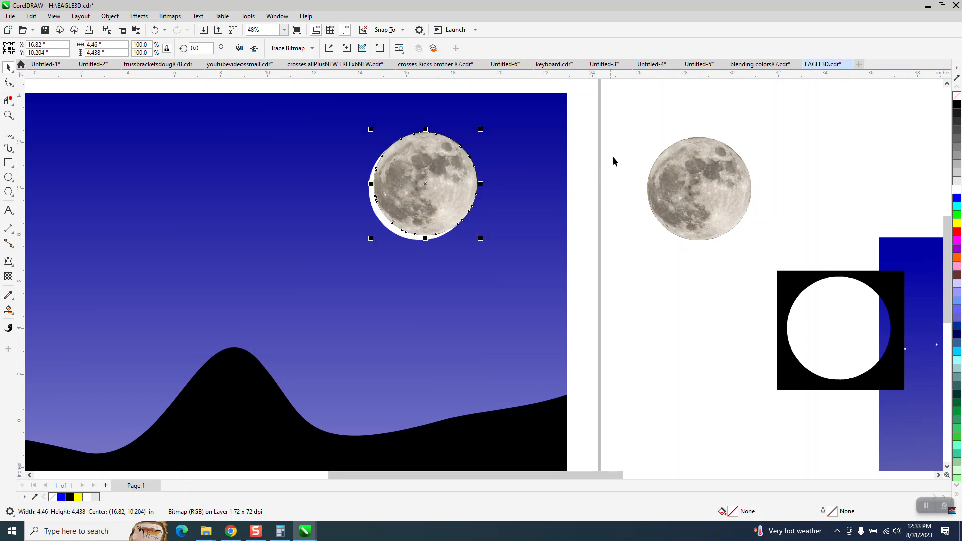
click(596, 173)
Step: Apply a Gaussian Blur with a radius of 129.3 pixels to the white circle behind the moon
click(400, 239)
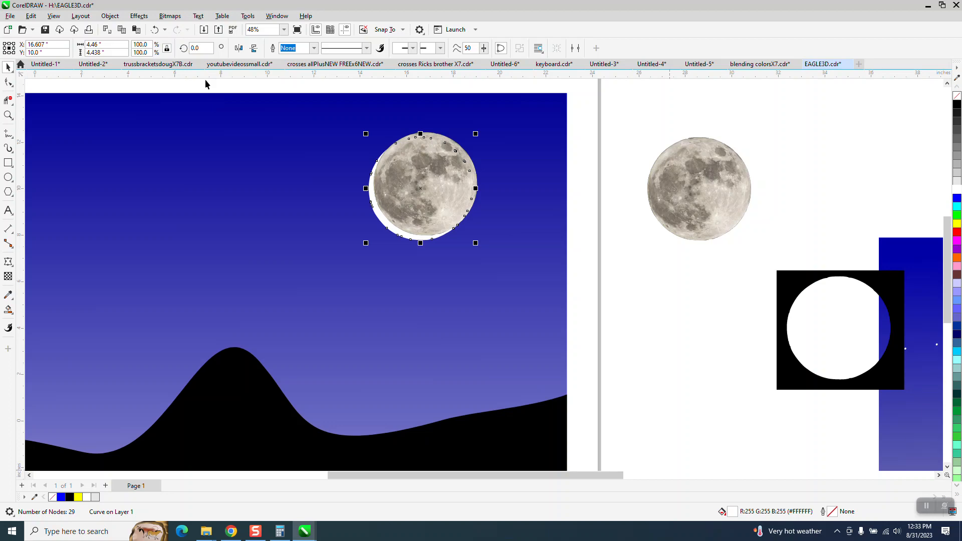
click(138, 16)
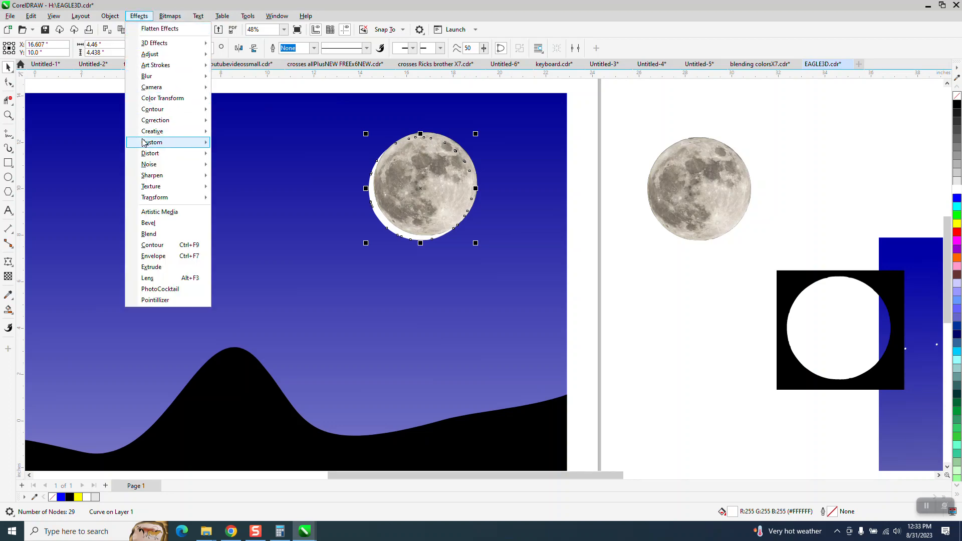
mouse_move(152, 77)
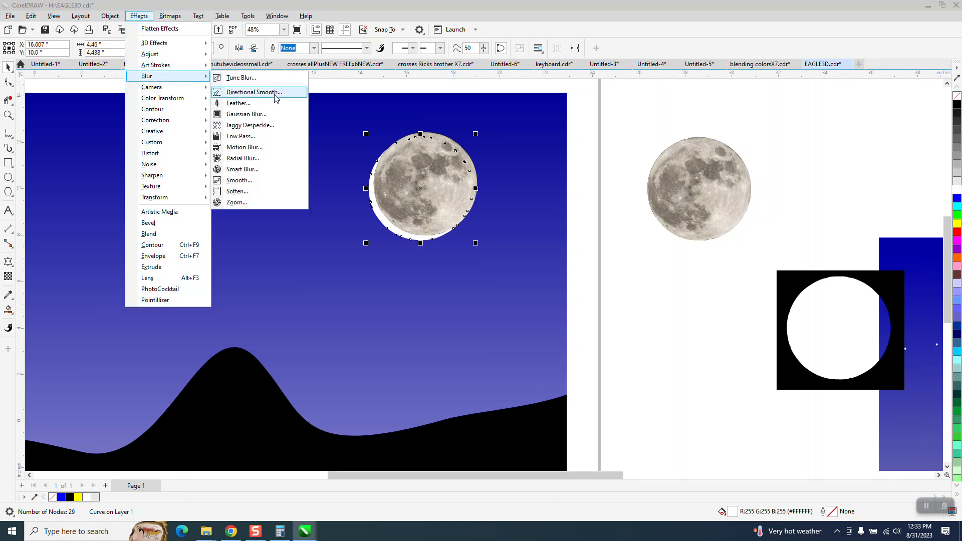
click(245, 114)
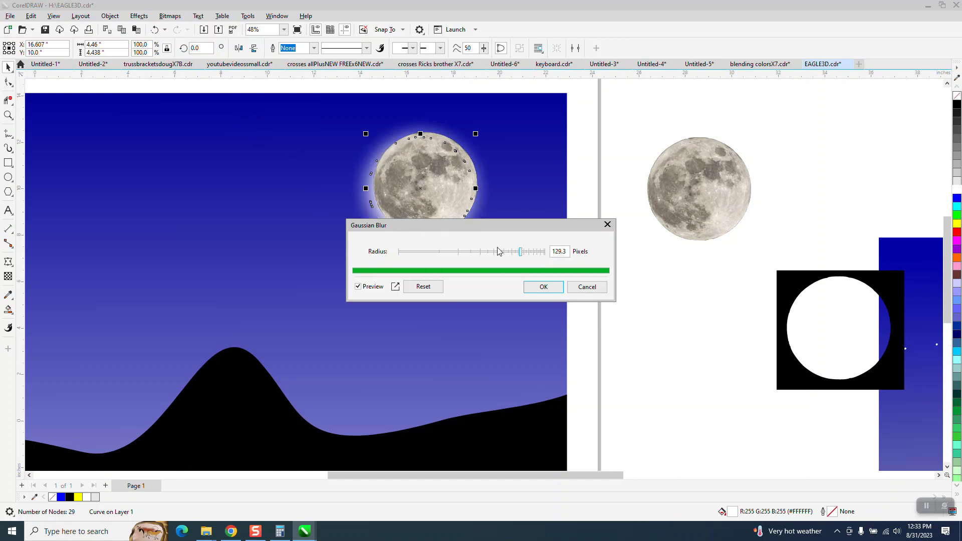
click(543, 286)
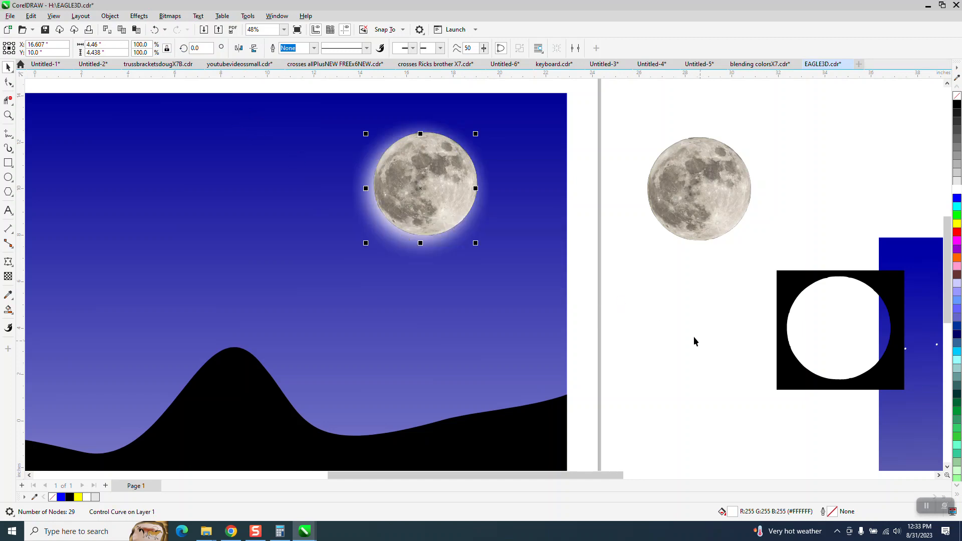
scroll(641, 290, down, 2)
click(633, 284)
scroll(601, 283, down, 3)
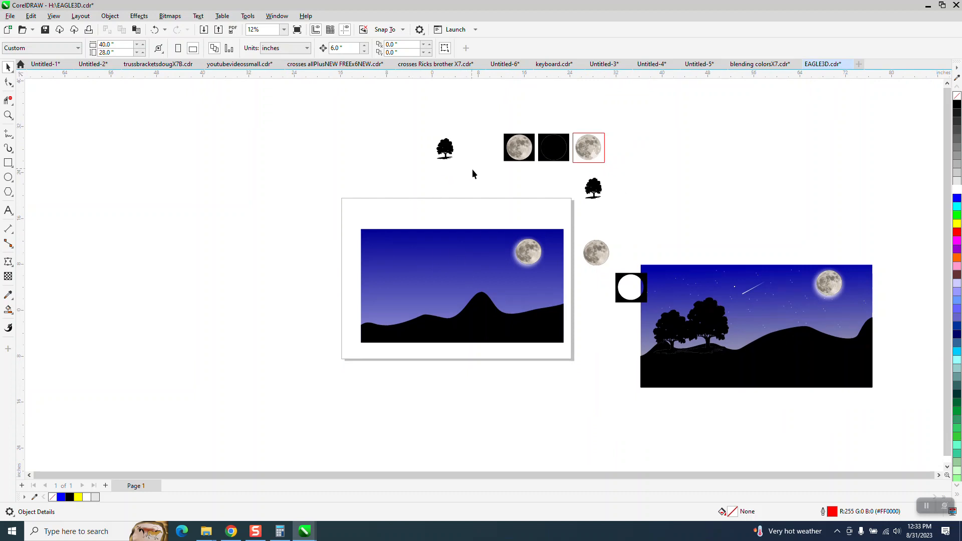
Step: Move the two loose tree silhouettes to the blank area left of the page, the bitmap tree well above the vector one
drag(599, 189, 289, 191)
drag(443, 154, 294, 267)
mouse_move(288, 185)
mouse_down()
mouse_move(314, 248)
mouse_move(286, 145)
mouse_up()
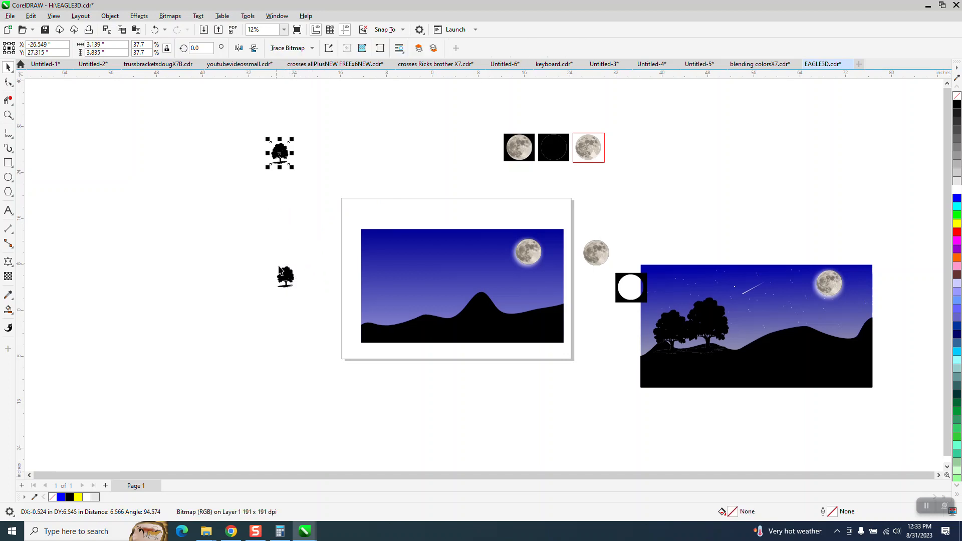
click(298, 288)
drag(297, 288, 304, 311)
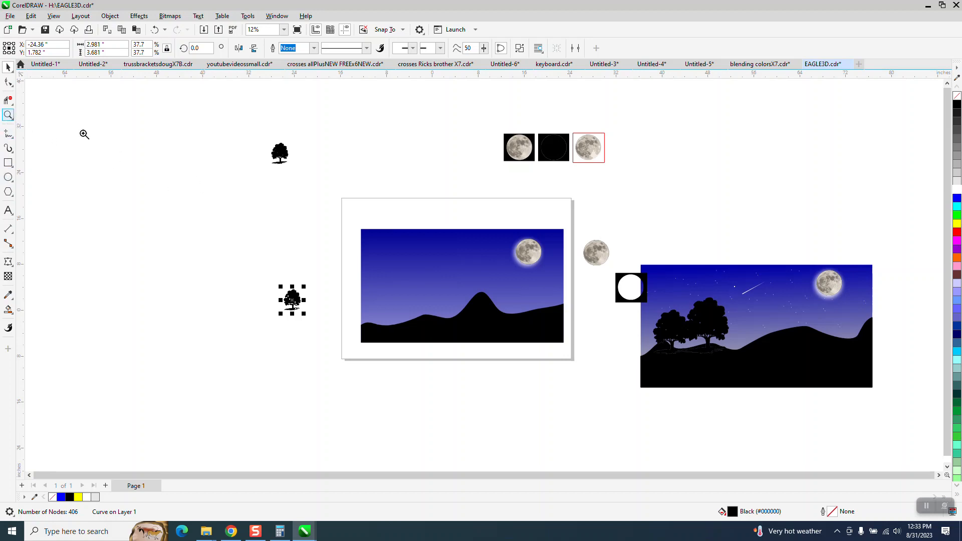
Step: Draw a small circle just left of the sky rectangle and set its size to 0.1 inch
drag(354, 247, 658, 417)
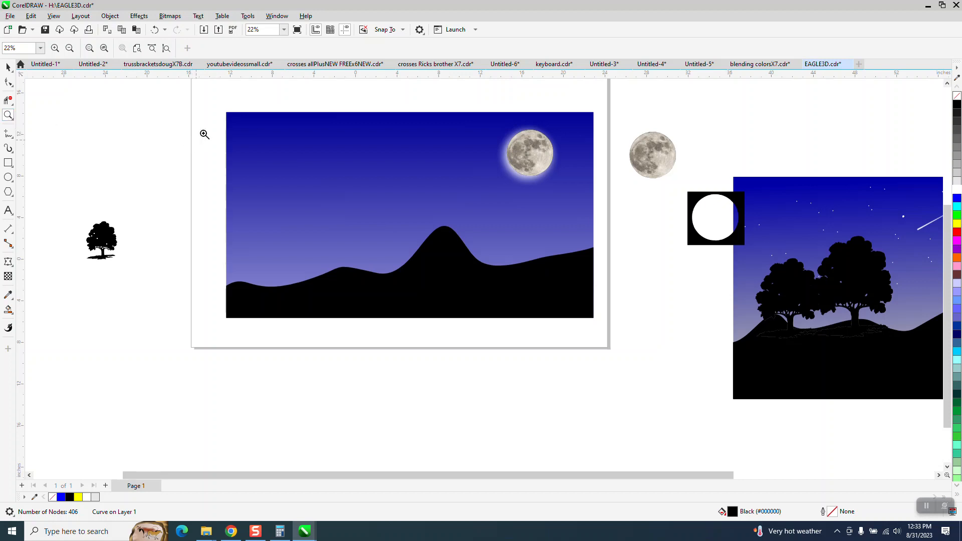
drag(204, 133, 256, 180)
click(10, 180)
click(29, 176)
drag(202, 180, 200, 183)
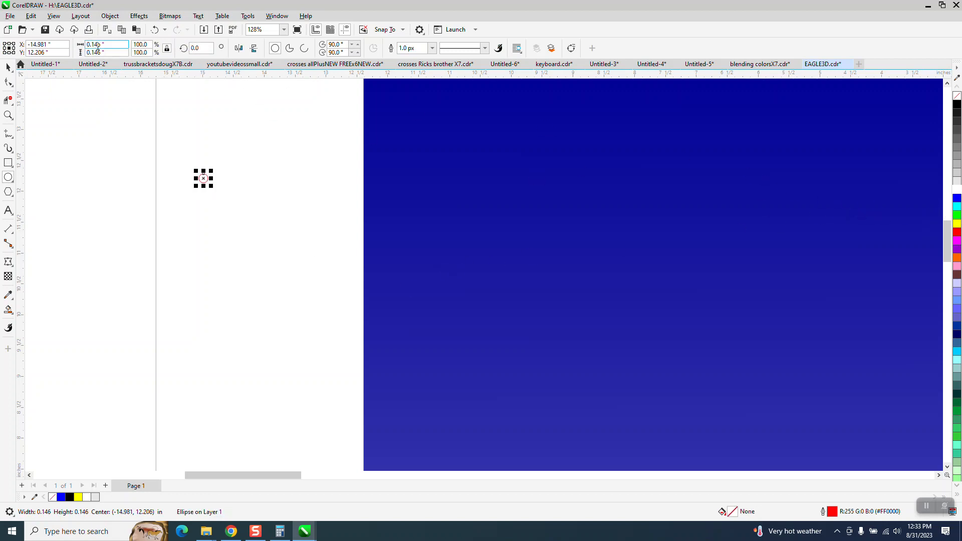
text(.)
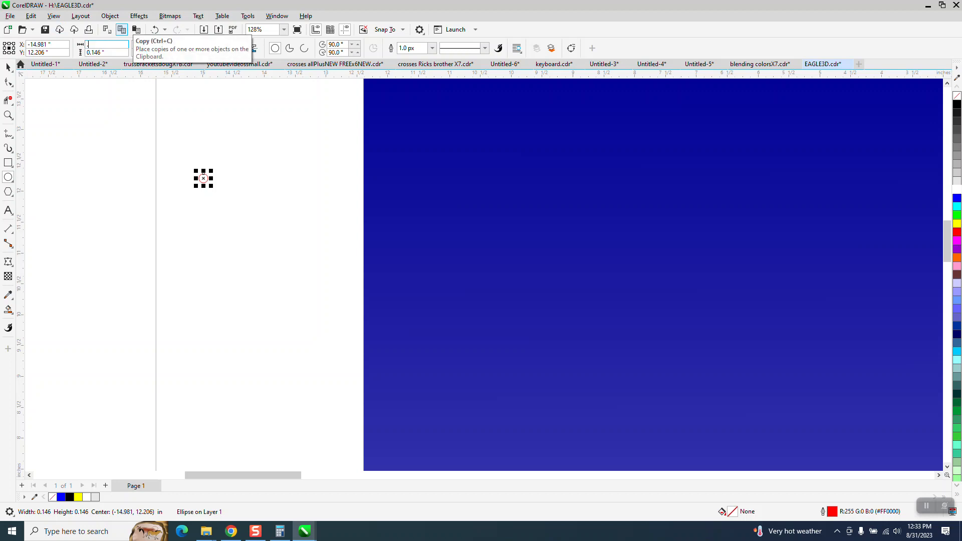
text(1)
key(Return)
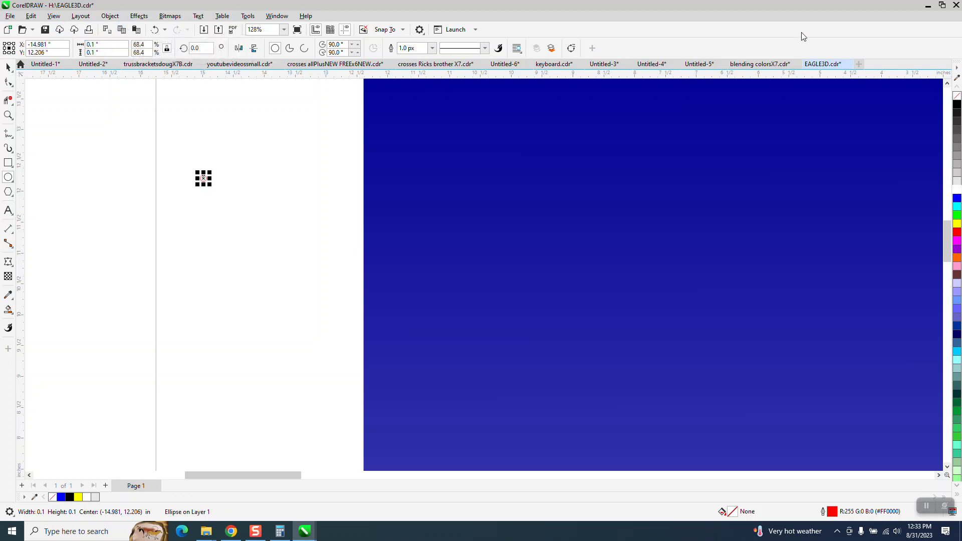
Step: Fill the small circle white, remove its outline, and place it near the sky's upper-left corner at about X -11.994, Y 12.75 inches
click(958, 105)
right_click(956, 100)
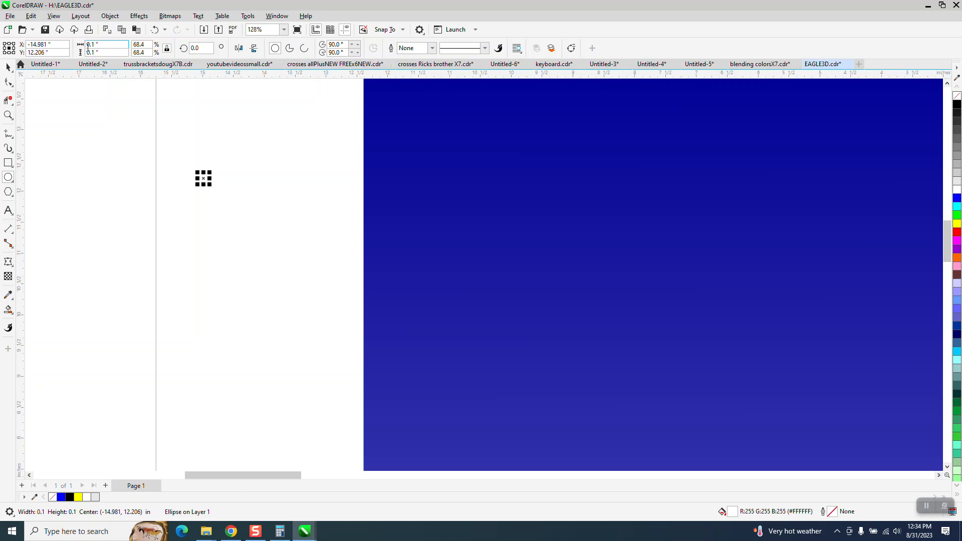
drag(208, 171, 392, 138)
scroll(132, 284, down, 1)
click(149, 282)
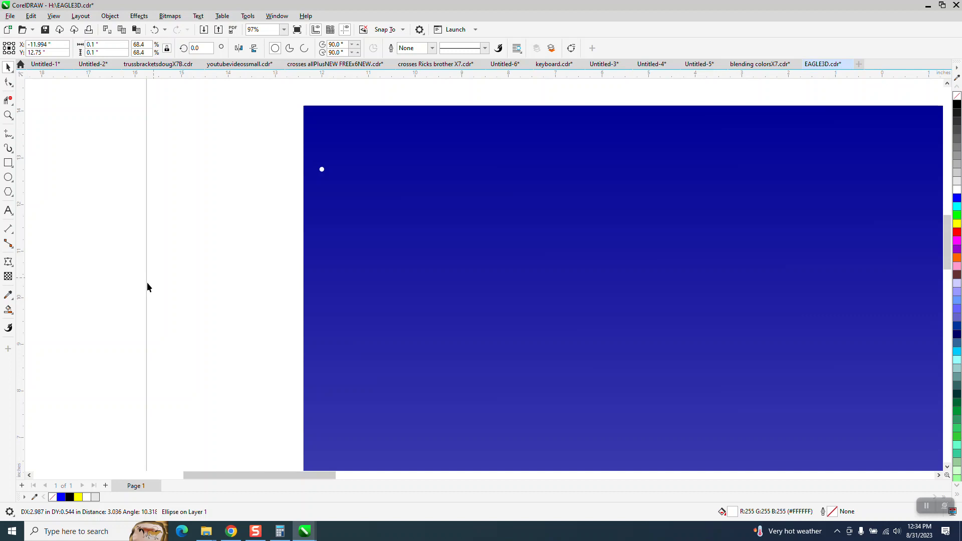
Step: Convert the white dot to curves and reshape its top and left nodes into an irregular star about 0.079 by 0.126 inches
scroll(133, 255, down, 3)
drag(197, 210, 227, 239)
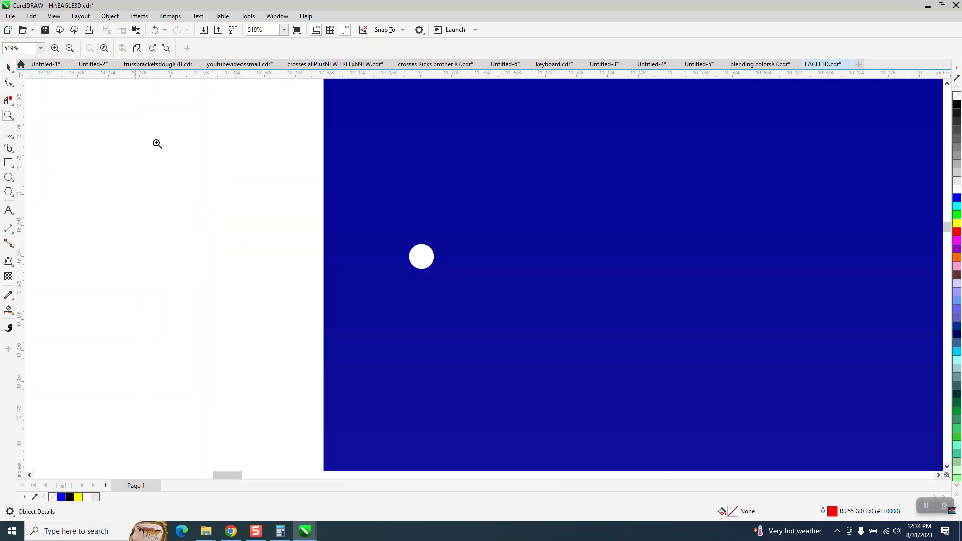
click(8, 67)
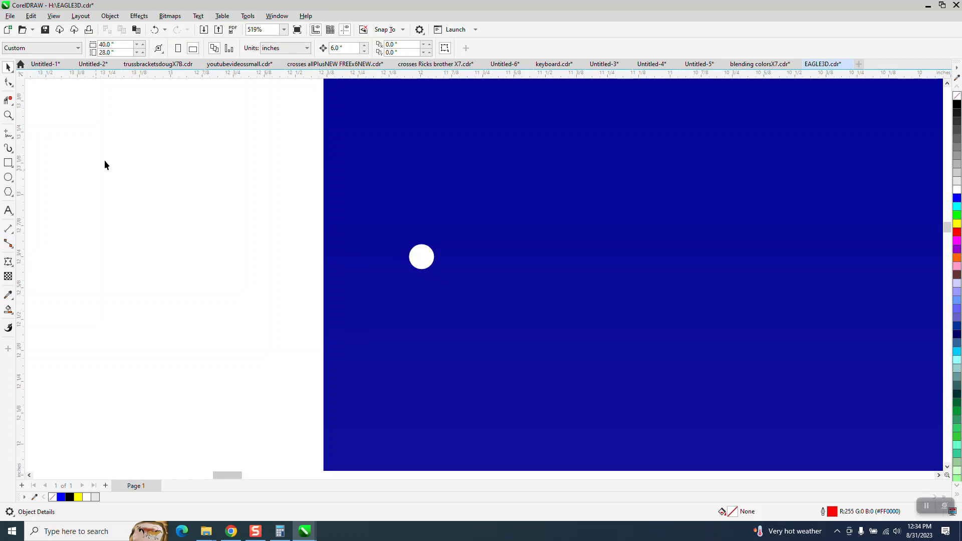
click(421, 257)
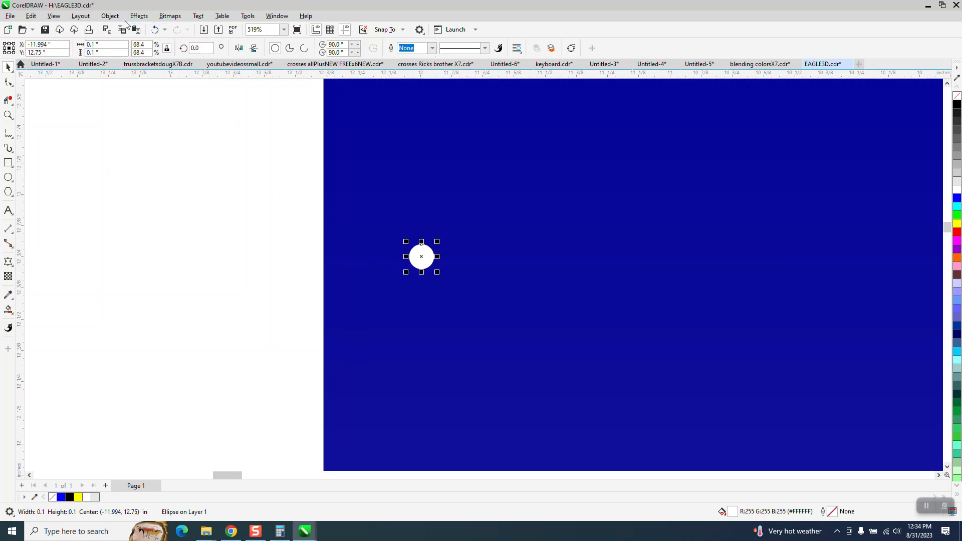
click(110, 15)
click(150, 273)
drag(421, 245, 419, 239)
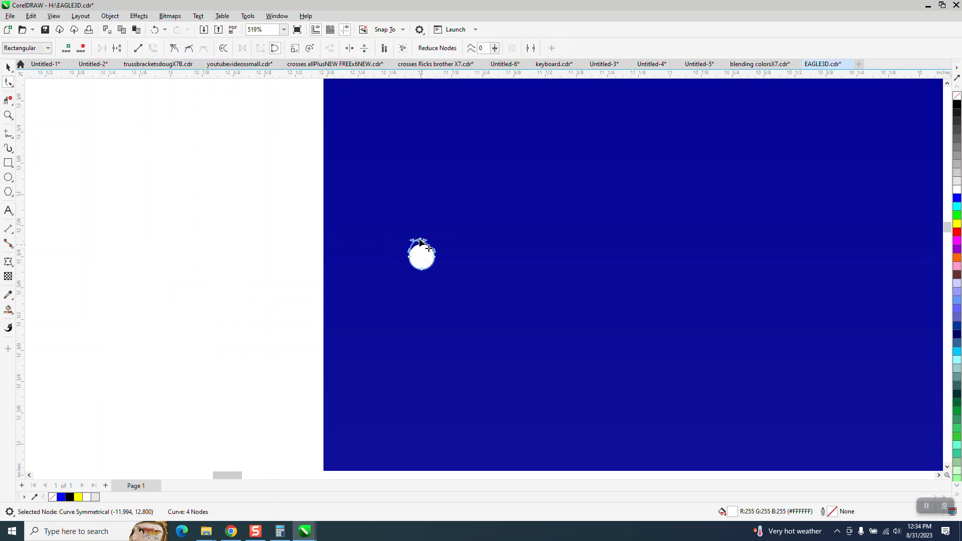
click(284, 281)
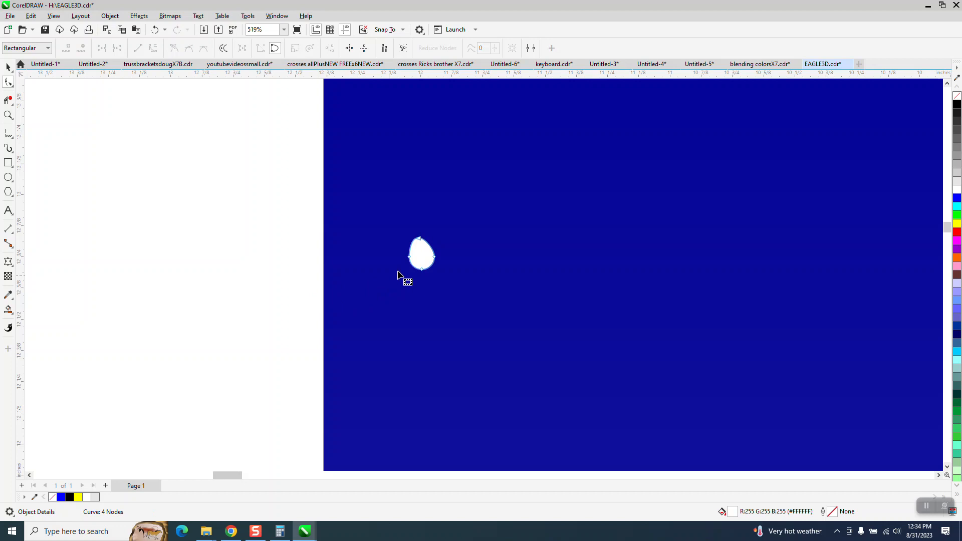
drag(409, 257, 416, 257)
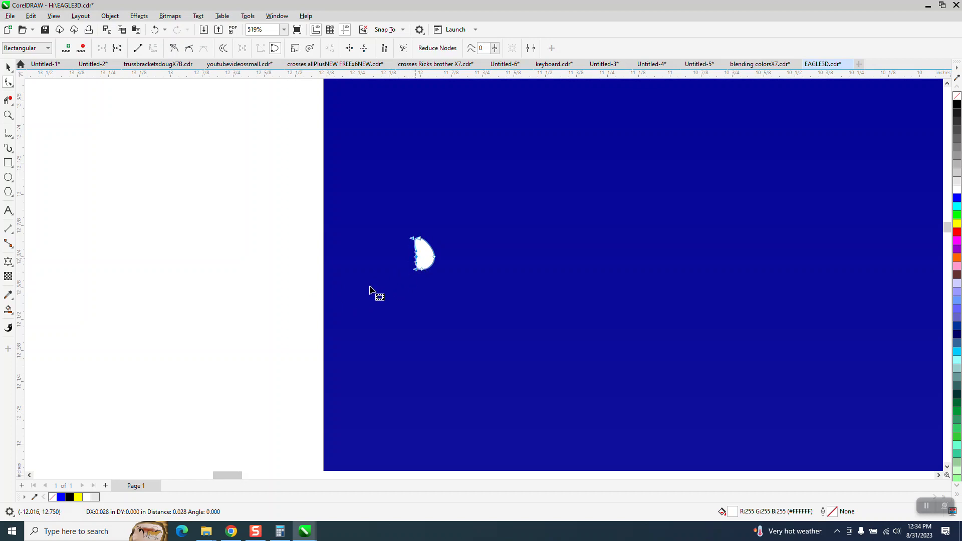
click(91, 230)
Step: Copy the star about 0.65 inches right and 0.34 inches down, and repeat the duplication into a diagonal line of 25 stars
scroll(89, 229, down, 1)
click(8, 65)
scroll(199, 215, down, 2)
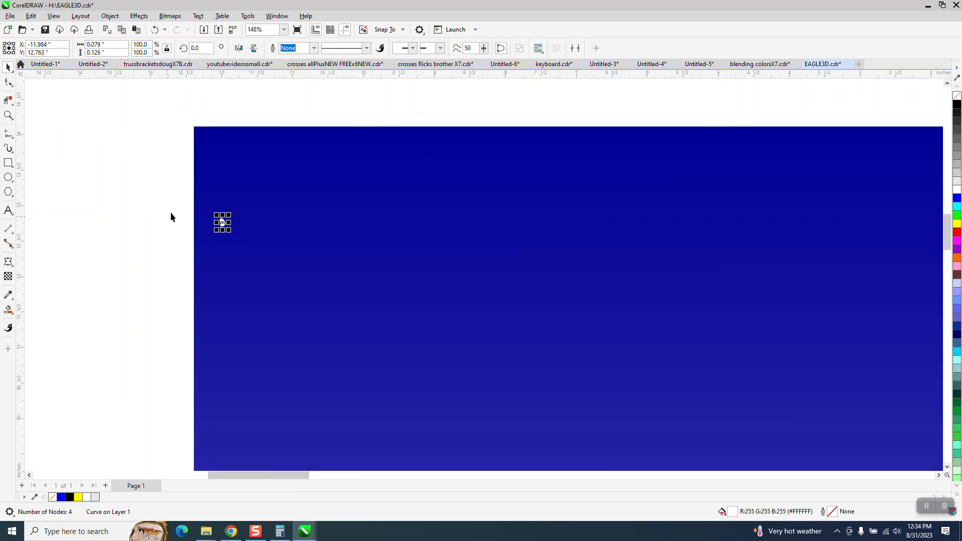
drag(178, 212, 258, 248)
drag(222, 223, 269, 245)
key(ctrl+r)
key(ctrl+r)
key(ctrl+r)
key(ctrl+r)
key(ctrl+r)
key(ctrl+r)
key(ctrl+r)
key(ctrl+r)
key(ctrl+r)
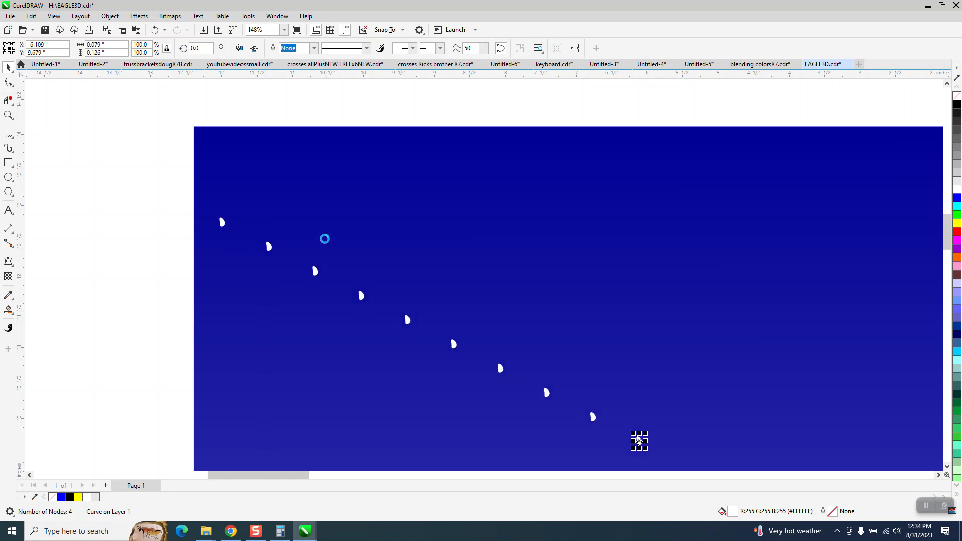
scroll(138, 123, down, 3)
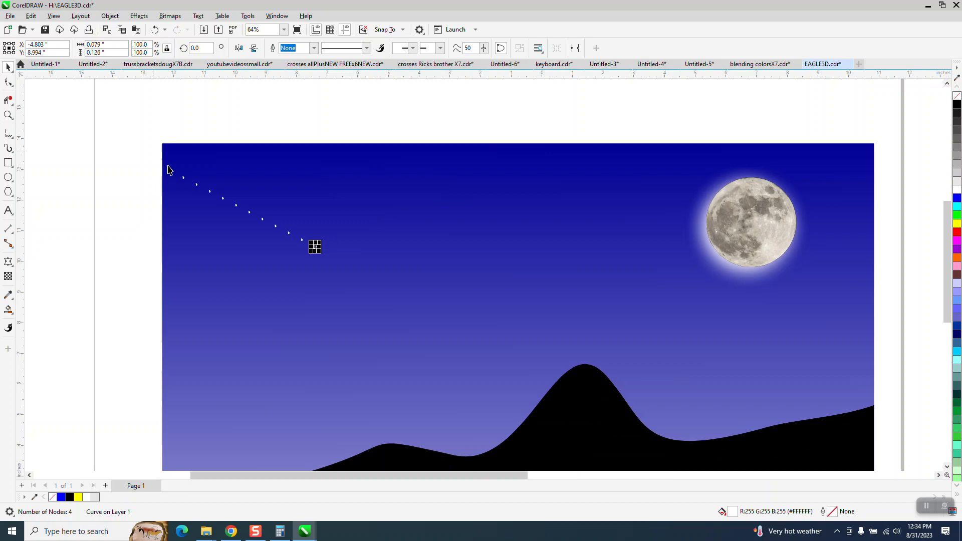
key(ctrl+r)
key(ctrl+r)
key(ctrl+r)
key(ctrl+r)
key(ctrl+r)
key(ctrl+r)
key(ctrl+r)
key(ctrl+r)
key(ctrl+r)
key(ctrl+r)
key(ctrl+r)
key(ctrl+r)
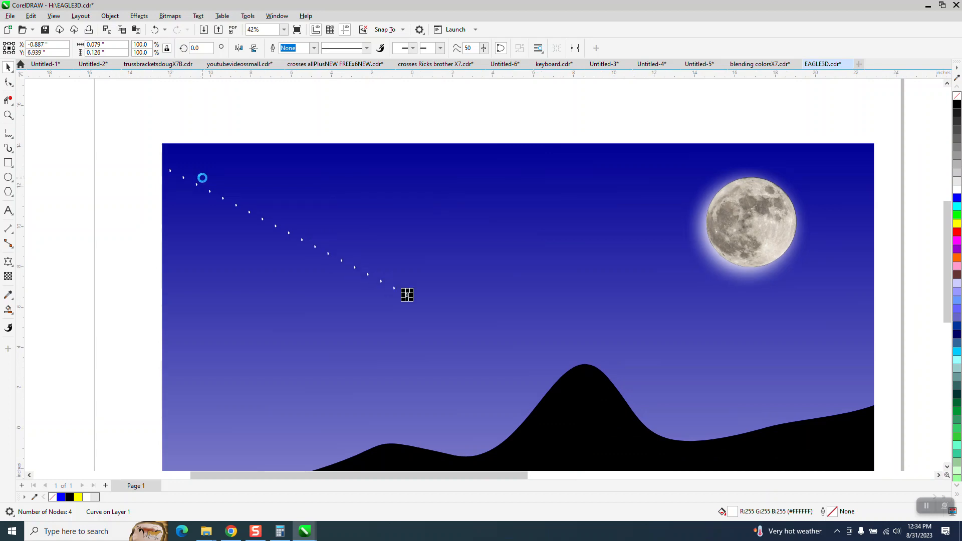
key(ctrl+r)
Step: Add a vertically mirrored copy of the star line to form an X, and place a copy of its six upper-left stars further right
click(146, 160)
drag(169, 133, 519, 380)
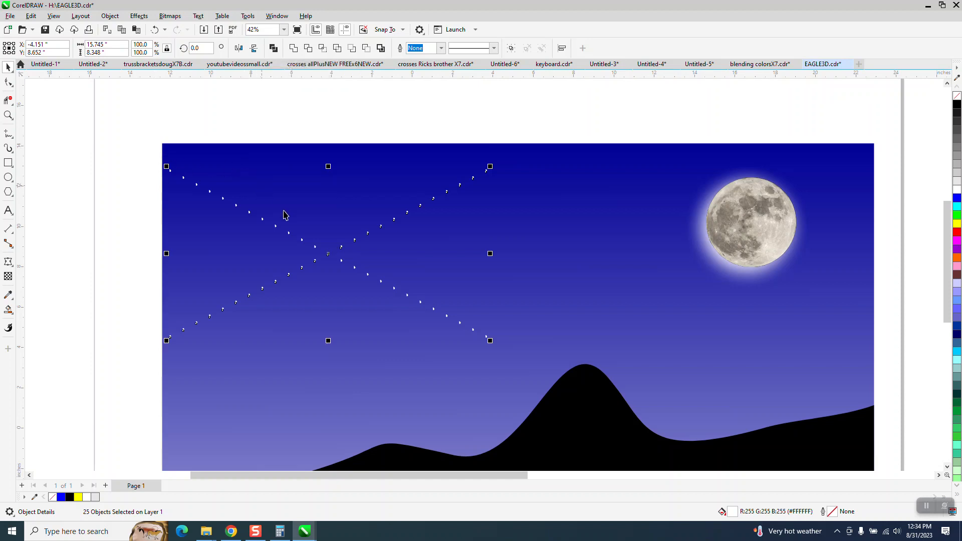
drag(141, 153, 243, 227)
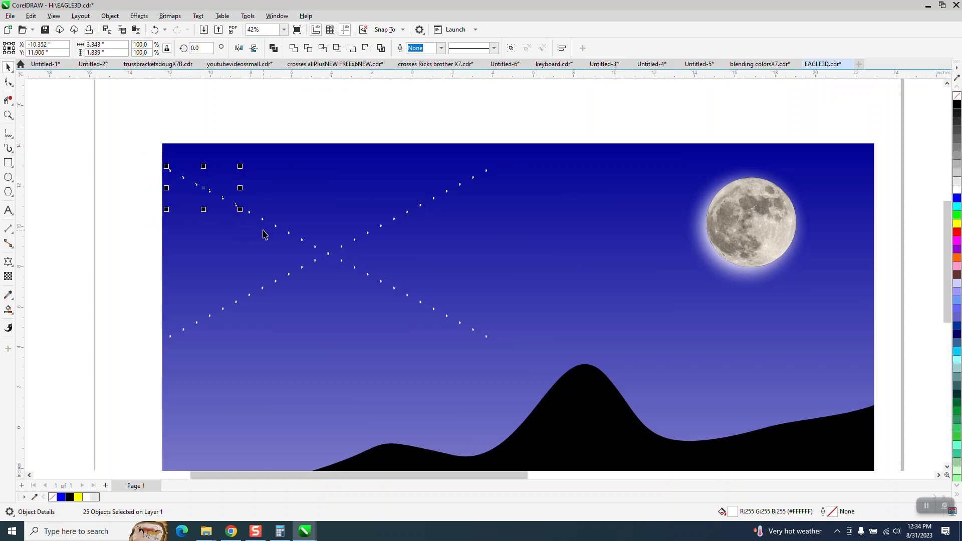
key(ctrl+d)
key(Down)
key(Up)
key(Up)
drag(203, 188, 313, 190)
Step: Break up the X by moving its upper-right seven stars right, several upper-left stars individually, and four lower-left stars down and right
drag(161, 143, 506, 338)
click(498, 293)
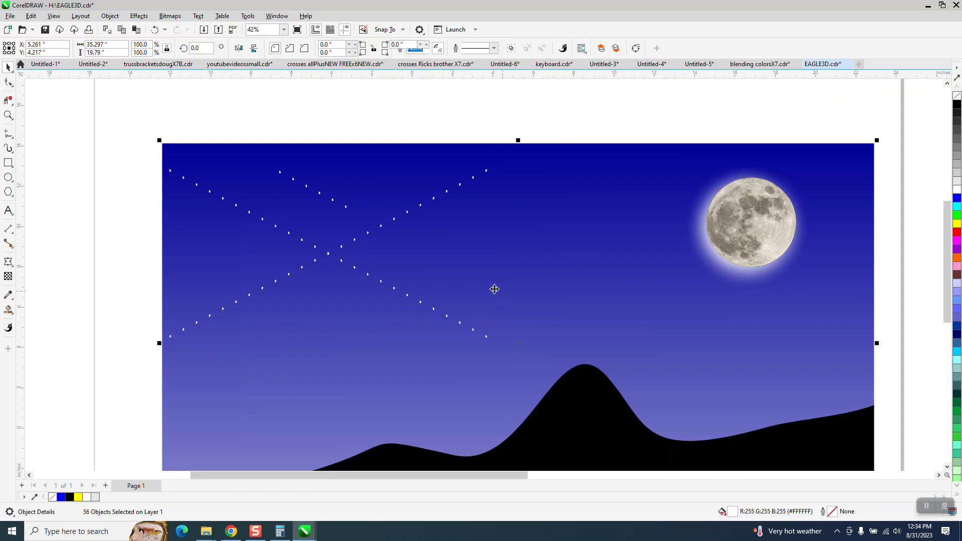
drag(393, 120, 494, 228)
drag(447, 191, 470, 220)
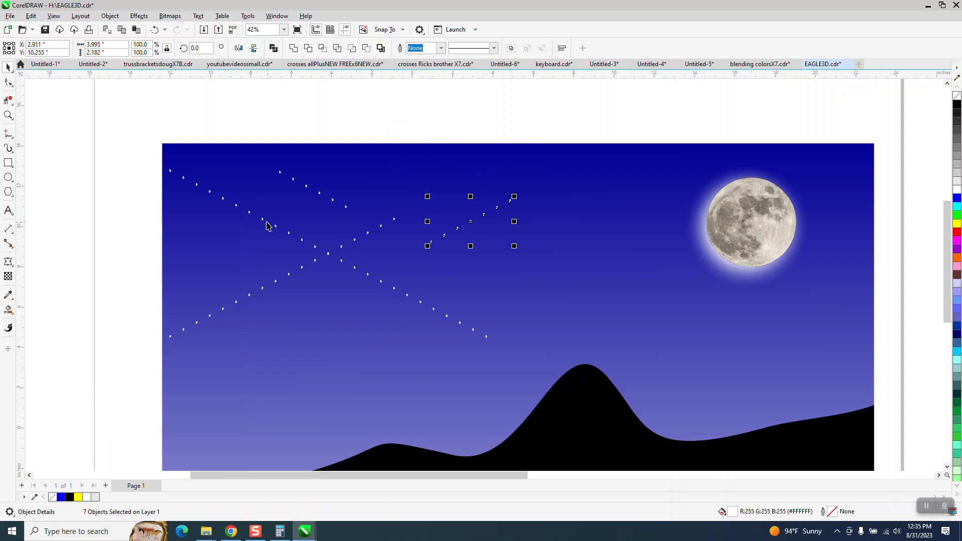
drag(264, 222, 221, 241)
drag(222, 199, 187, 228)
drag(250, 214, 248, 246)
drag(141, 296, 302, 357)
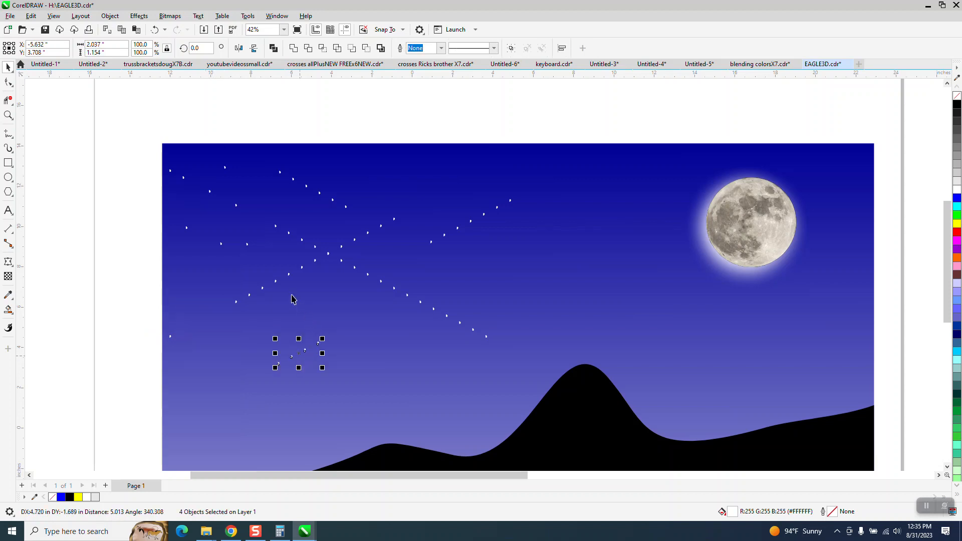
Step: Lock the gradient sky rectangle so that only the stars can be selected and moved
drag(276, 287, 242, 339)
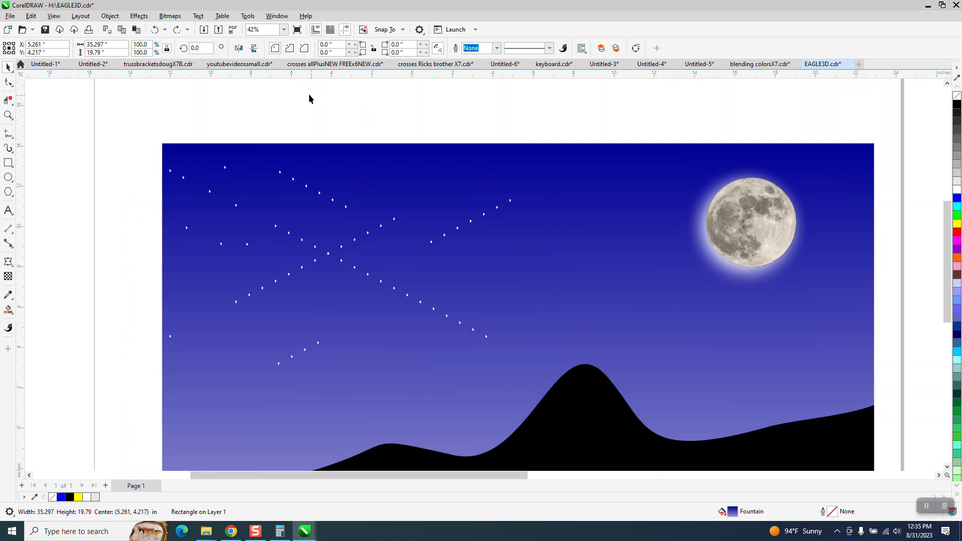
click(309, 98)
drag(327, 244, 329, 273)
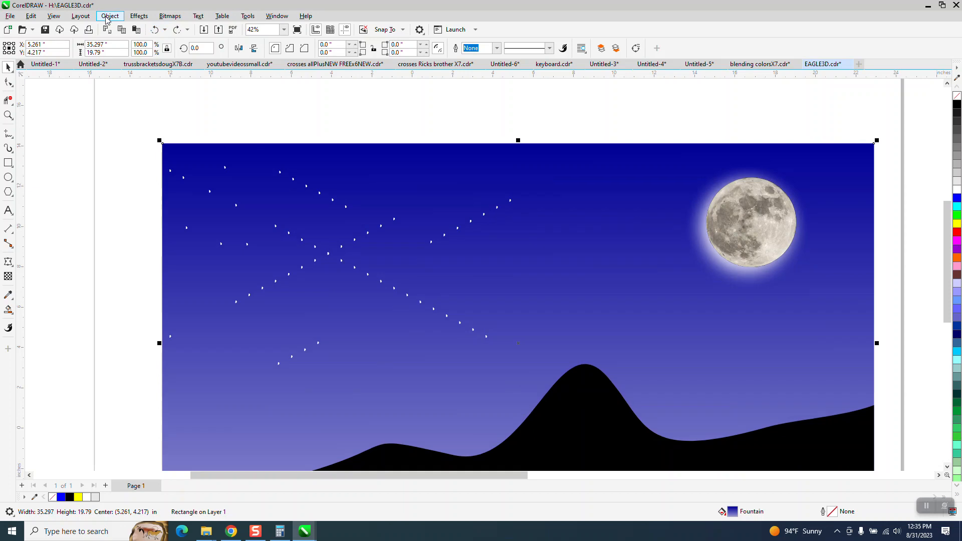
click(109, 15)
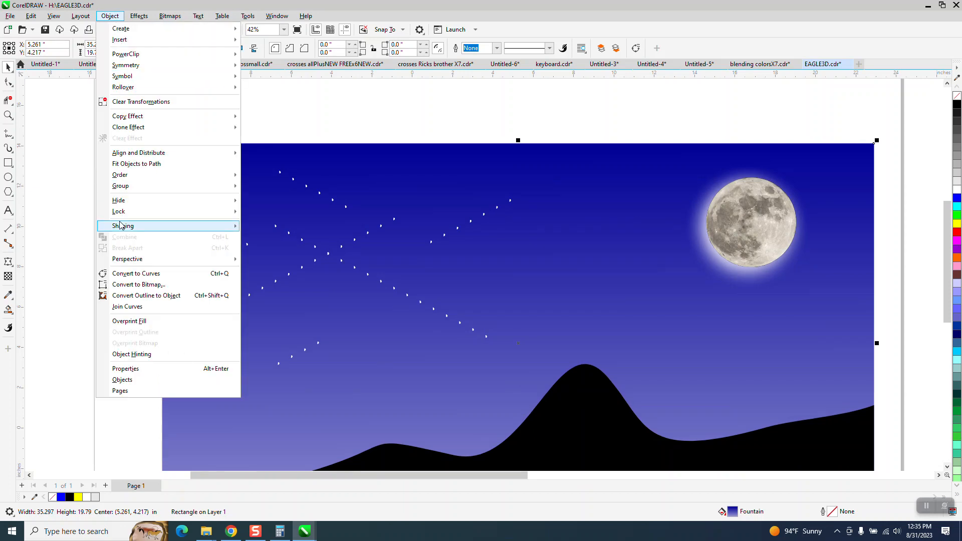
mouse_move(122, 211)
click(254, 213)
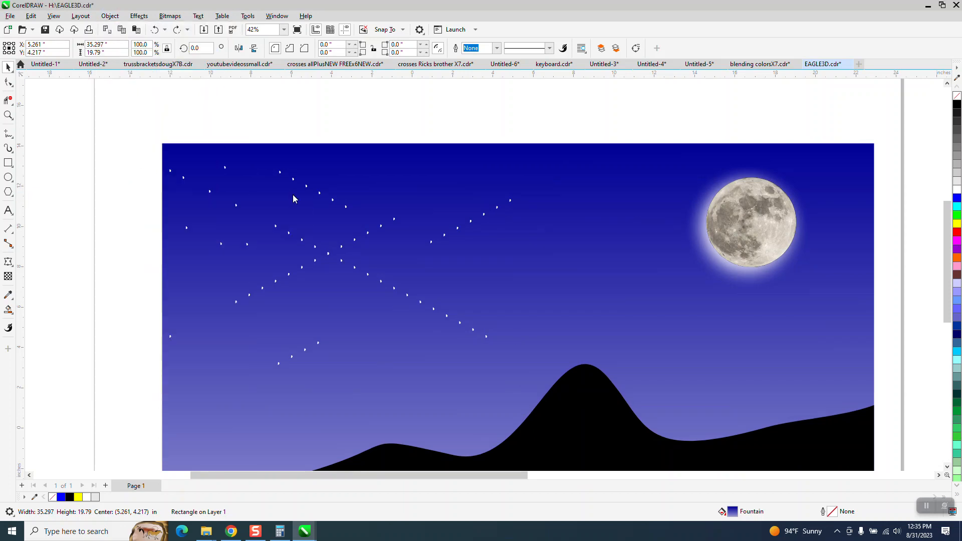
click(311, 193)
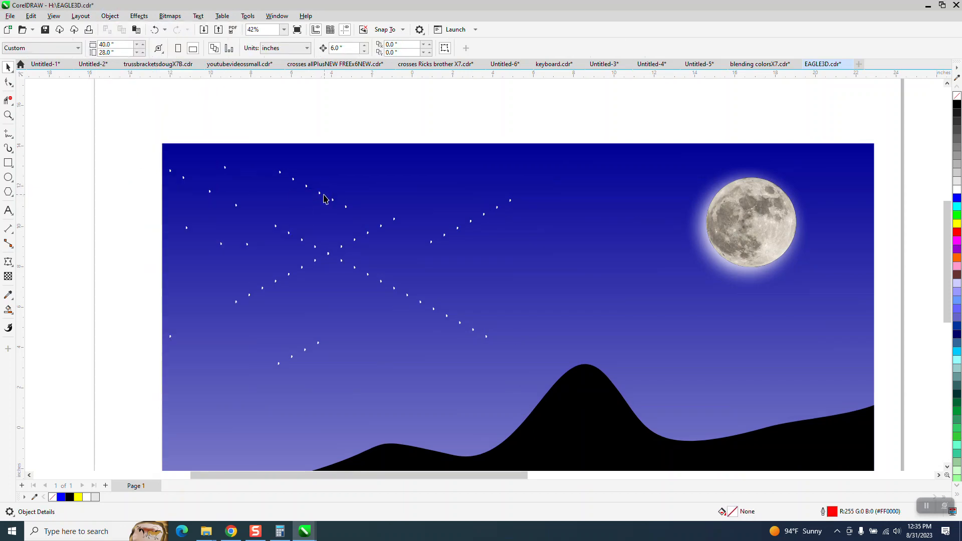
Step: Delete the stars reaching into the middle of the sky and spread out stars from the remaining lower diagonals
drag(540, 138, 386, 367)
key(Delete)
drag(368, 275, 325, 299)
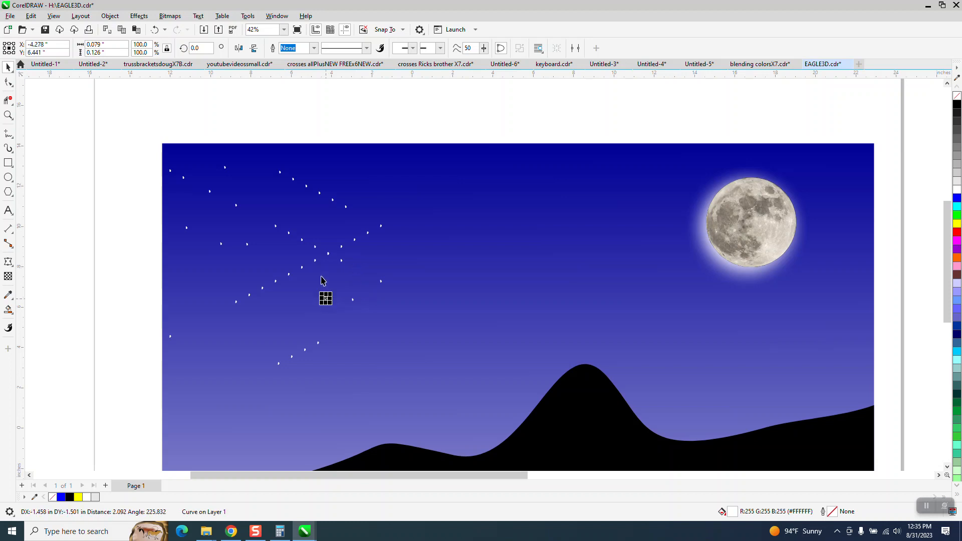
drag(315, 262, 293, 307)
drag(288, 274, 272, 311)
drag(230, 275, 225, 349)
Step: Scatter more single stars from the upper rows, the central cluster and the lower-left rows into an irregular pattern
mouse_move(307, 186)
mouse_down()
mouse_move(325, 174)
mouse_move(312, 206)
mouse_move(244, 281)
mouse_up()
drag(289, 234, 224, 291)
drag(355, 240, 428, 273)
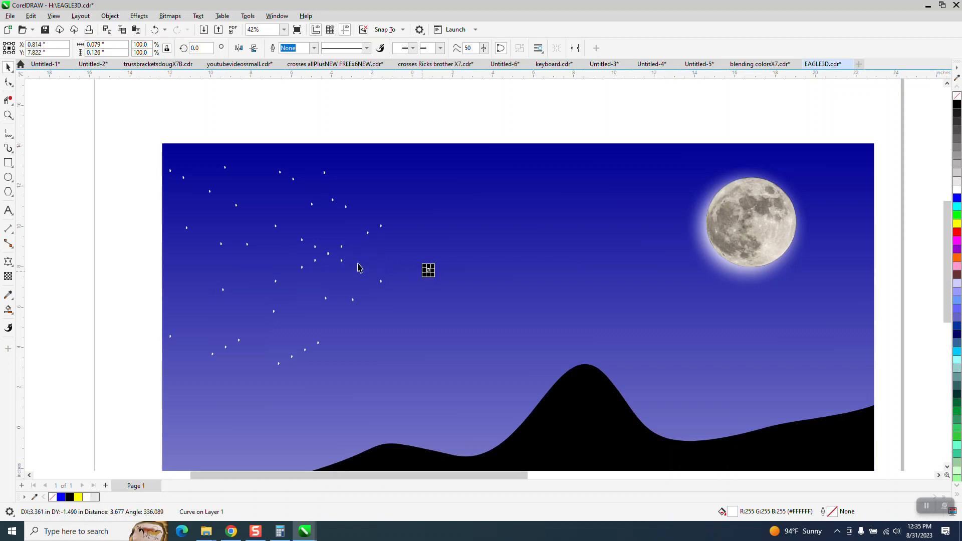
drag(329, 259, 332, 279)
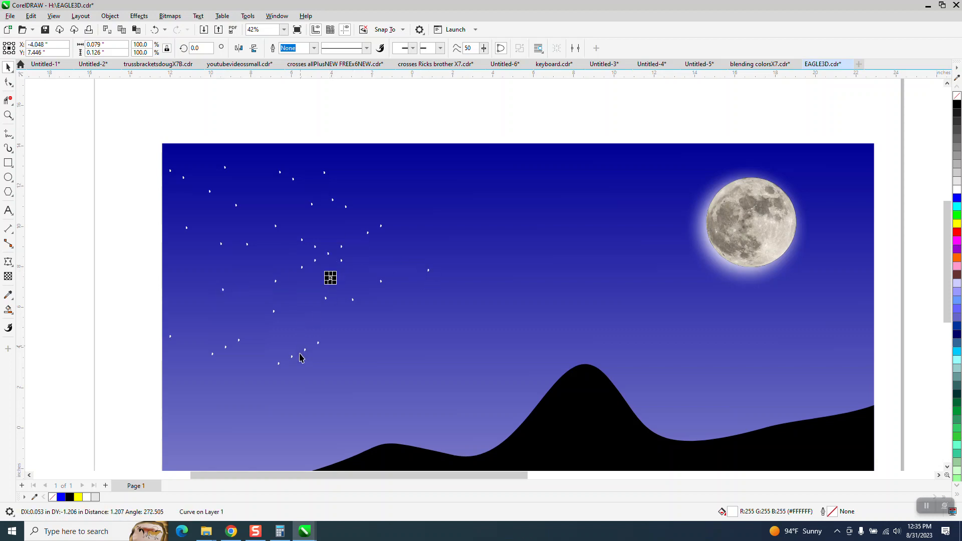
drag(304, 350, 319, 381)
drag(225, 348, 239, 379)
drag(317, 248, 337, 203)
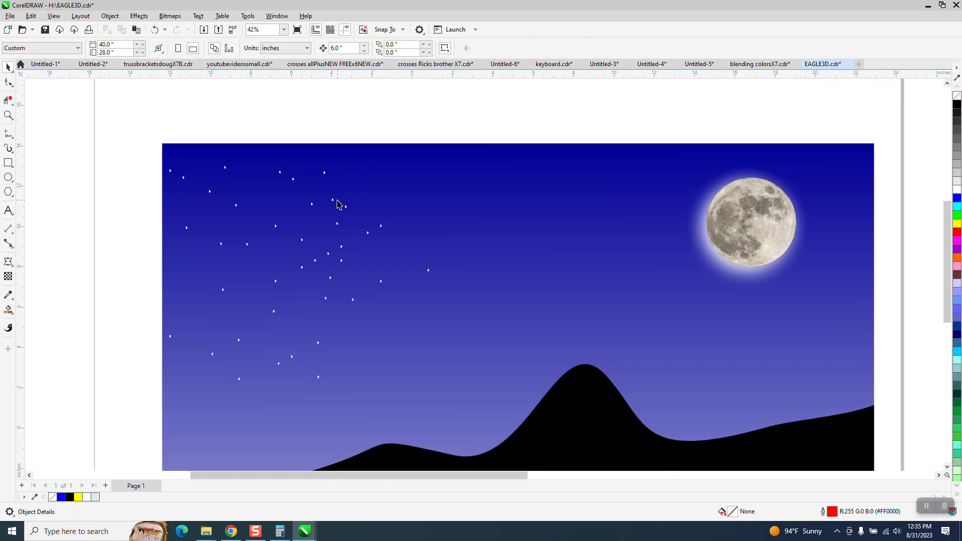
click(358, 182)
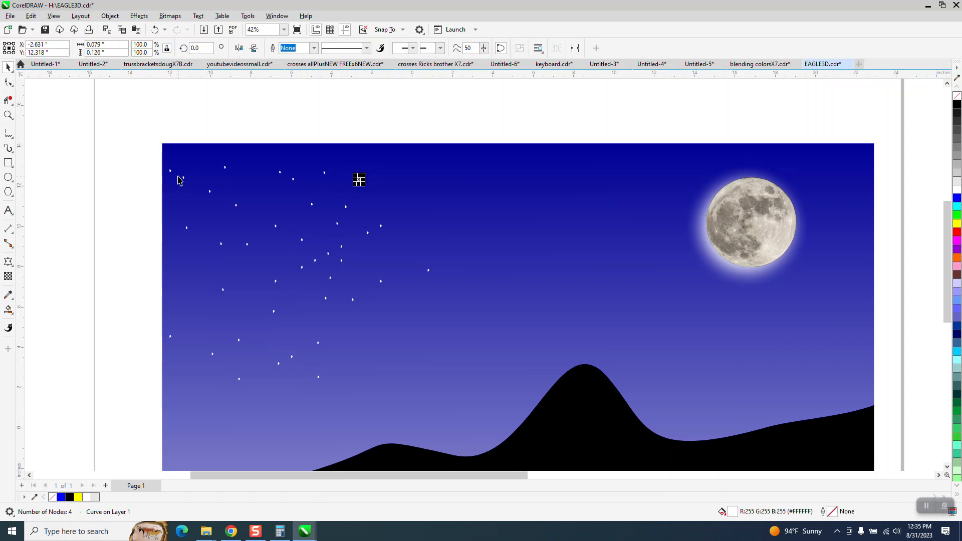
Step: Place a copy of all 40 scattered stars further right in the sky, centered at about X 7.12, Y 7.706 inches
drag(142, 130, 456, 414)
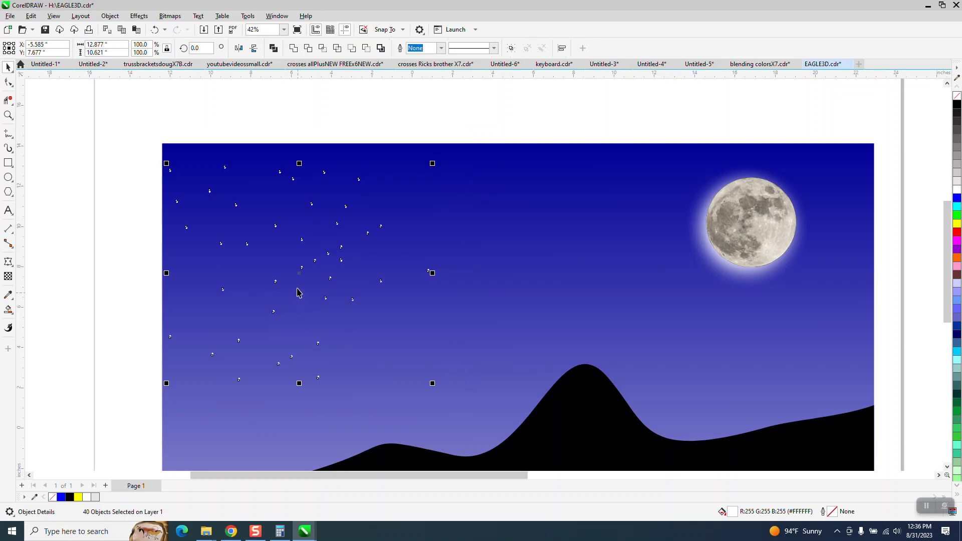
drag(299, 272, 562, 271)
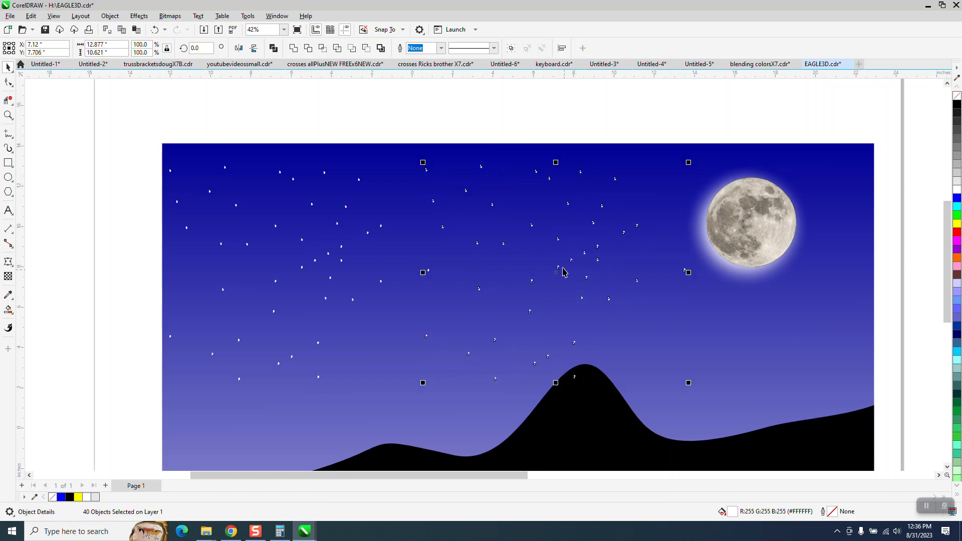
Step: Mirror the copied stars horizontally and shift 32 of them left to about X 3.785, Y 7.483 inches
click(239, 48)
drag(589, 256, 545, 247)
drag(433, 135, 639, 400)
drag(549, 280, 485, 285)
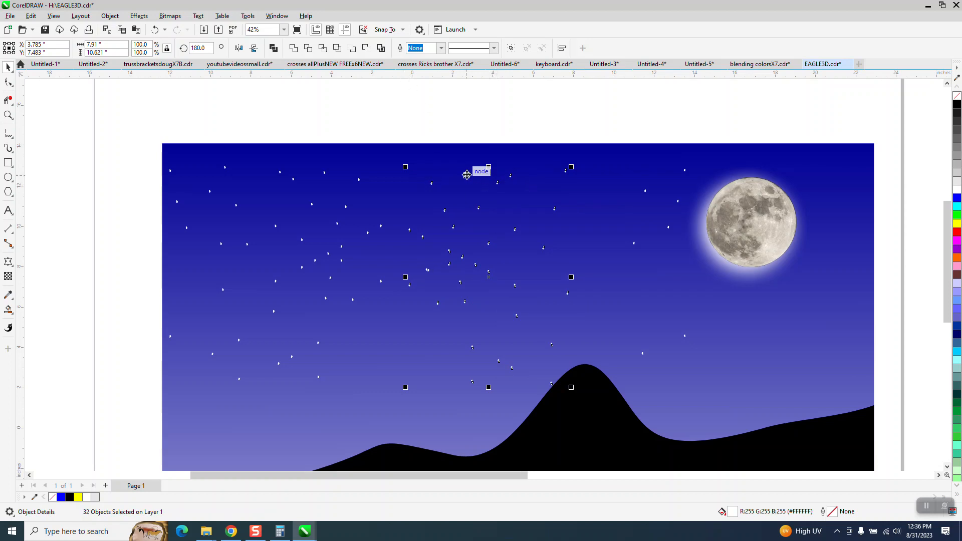
scroll(468, 172, down, 1)
click(334, 114)
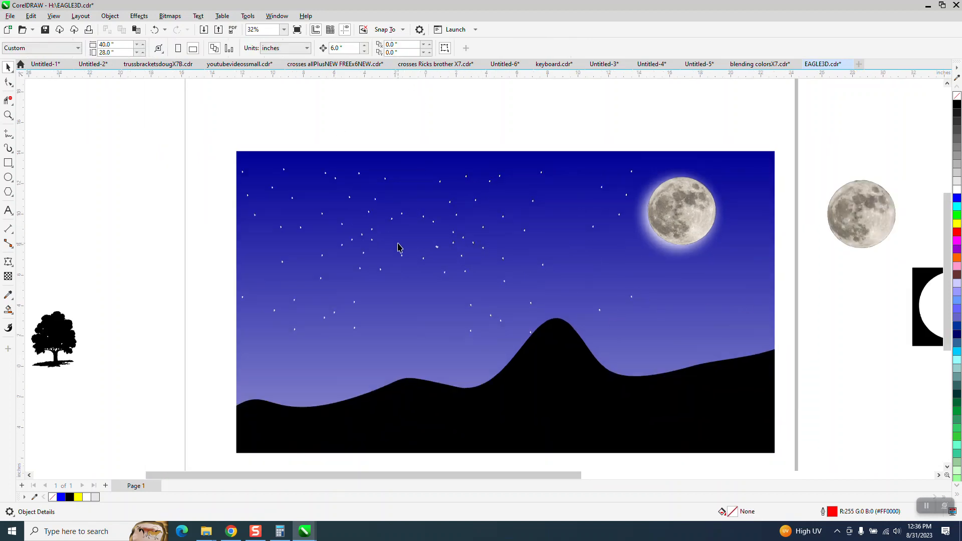
Step: Delete the crowded stars in the small cluster left of the sky's center
drag(359, 226, 383, 252)
key(Delete)
click(8, 114)
drag(408, 231, 500, 288)
scroll(497, 309, down, 5)
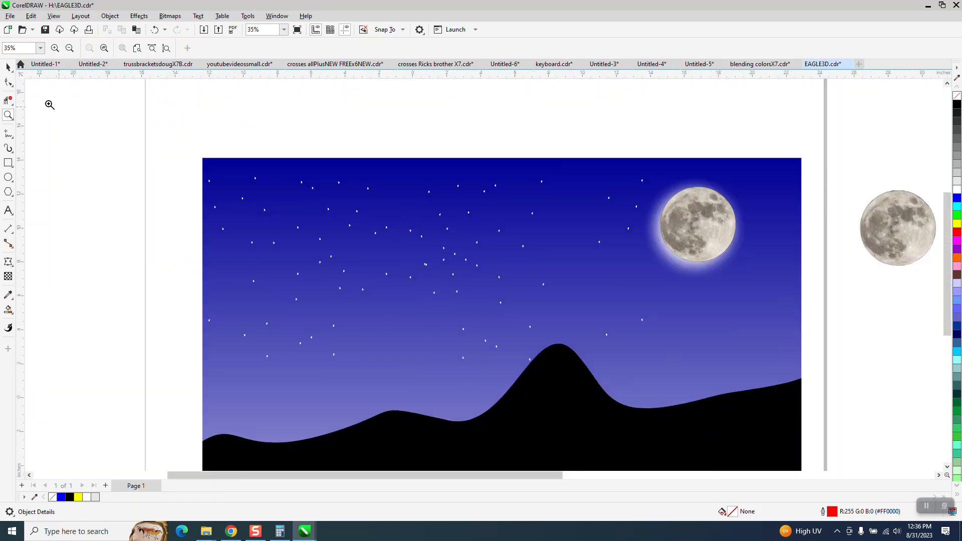
Step: Place a copy of the stars from the upper middle of the sky into the empty area around and below the moon
click(8, 67)
drag(290, 133, 496, 328)
drag(387, 239, 709, 298)
click(831, 274)
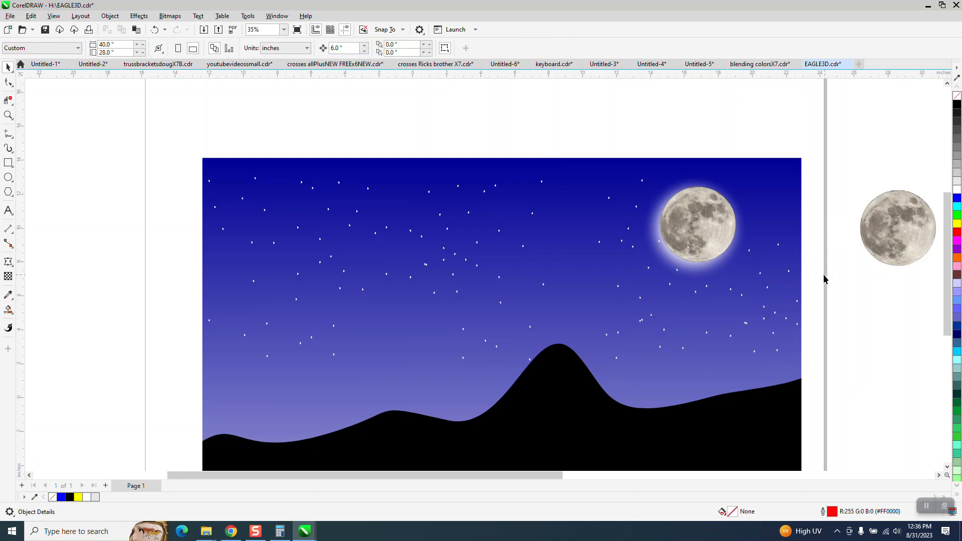
Step: Move the upper-middle star cluster to the right of the moon and fill its gap with a vertically mirrored copy of five neighboring stars
drag(392, 161, 471, 244)
drag(441, 214, 773, 193)
drag(344, 156, 432, 259)
drag(376, 221, 432, 218)
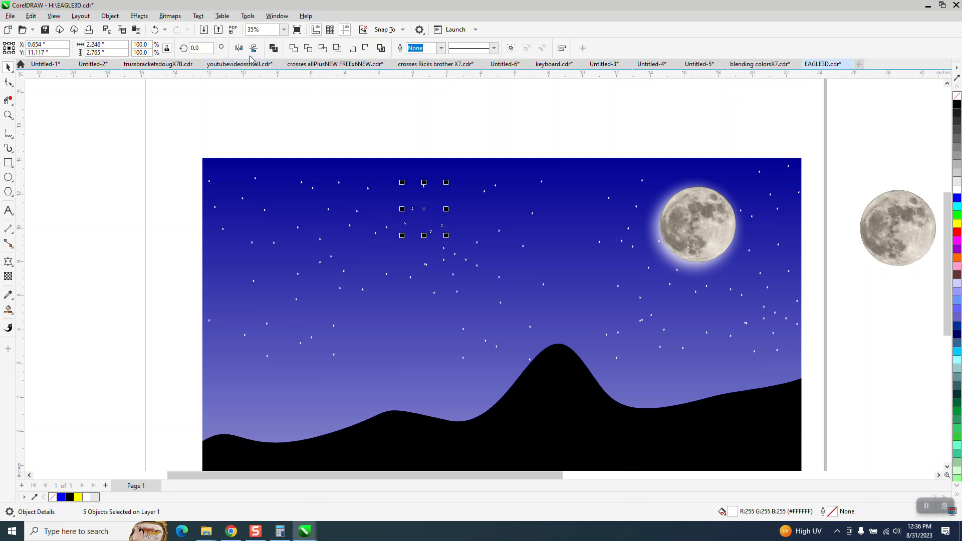
click(335, 91)
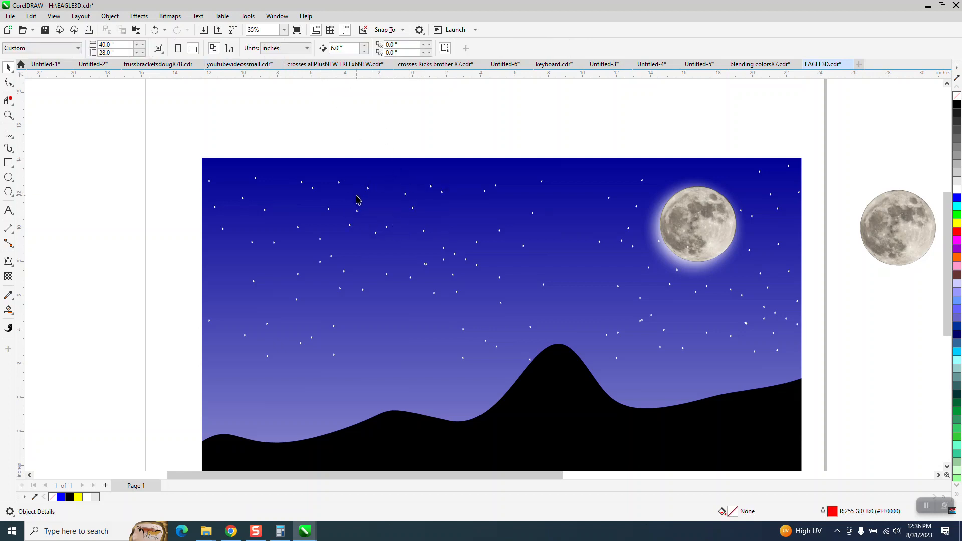
Step: Move the tree silhouette onto the left hill at about X -7.172, Y -1.084 inches and bring it to the front
scroll(357, 200, down, 1)
scroll(355, 210, down, 2)
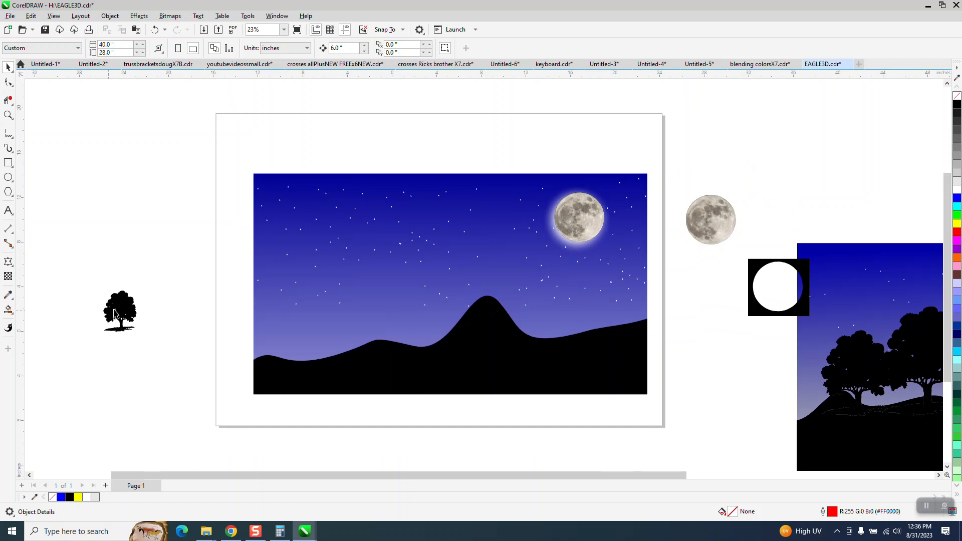
drag(121, 313, 312, 345)
click(110, 16)
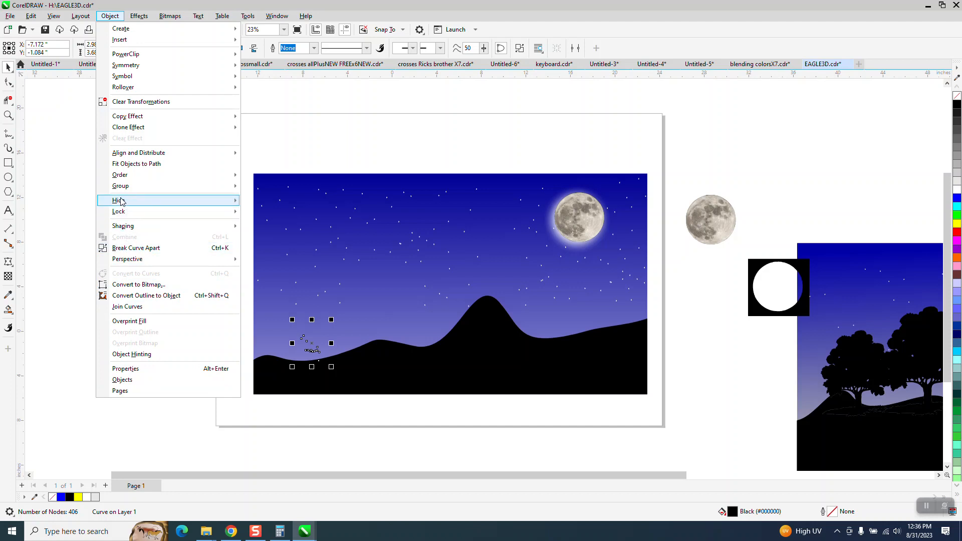
mouse_move(121, 178)
click(273, 177)
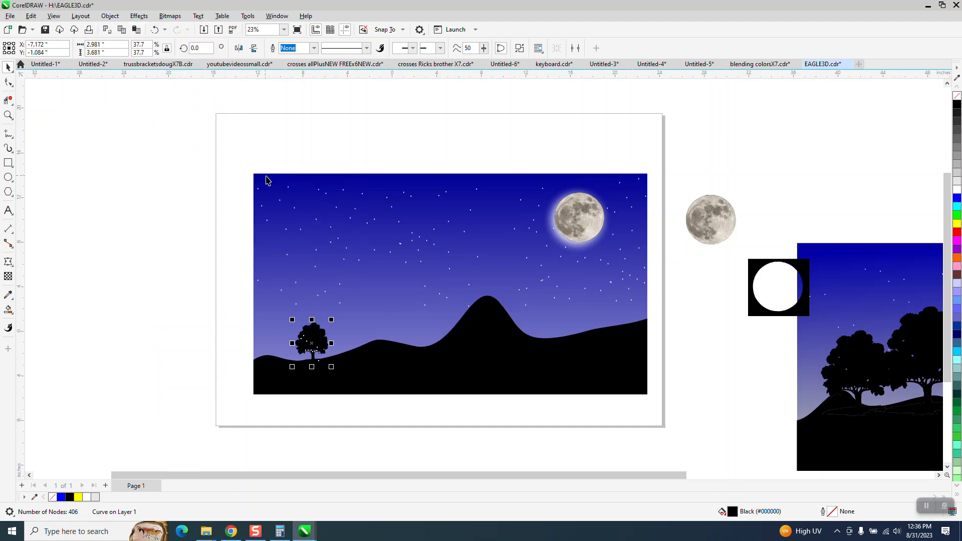
Step: Enlarge the tree to about 4.589 by 5.666 inches and seat it on the left hill at about X -7.004, Y -0.069
click(10, 115)
drag(121, 202, 519, 456)
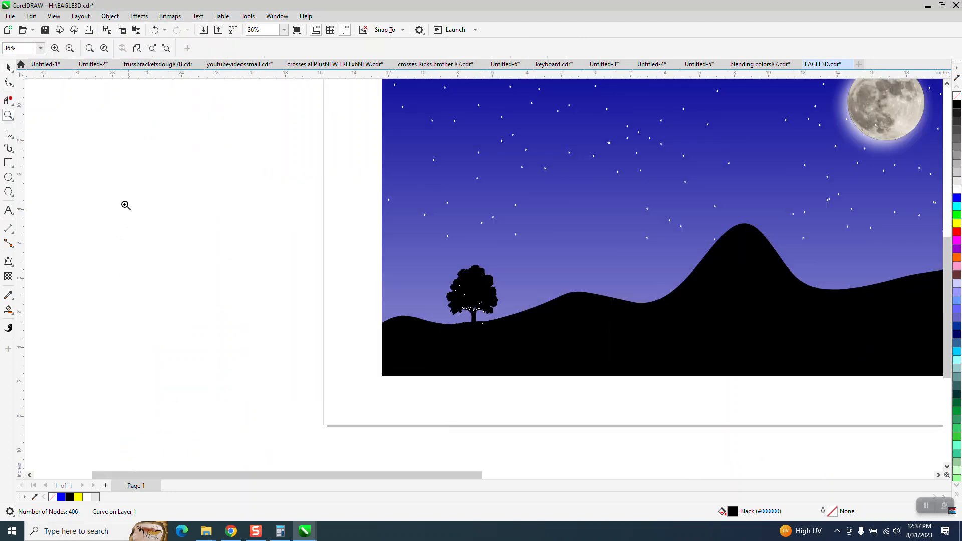
click(8, 66)
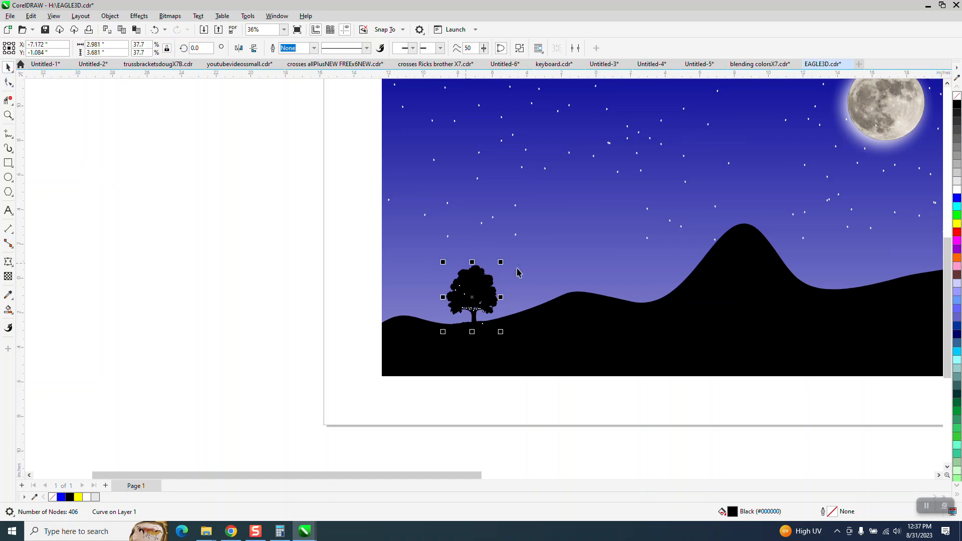
drag(503, 264, 555, 239)
drag(491, 285, 483, 324)
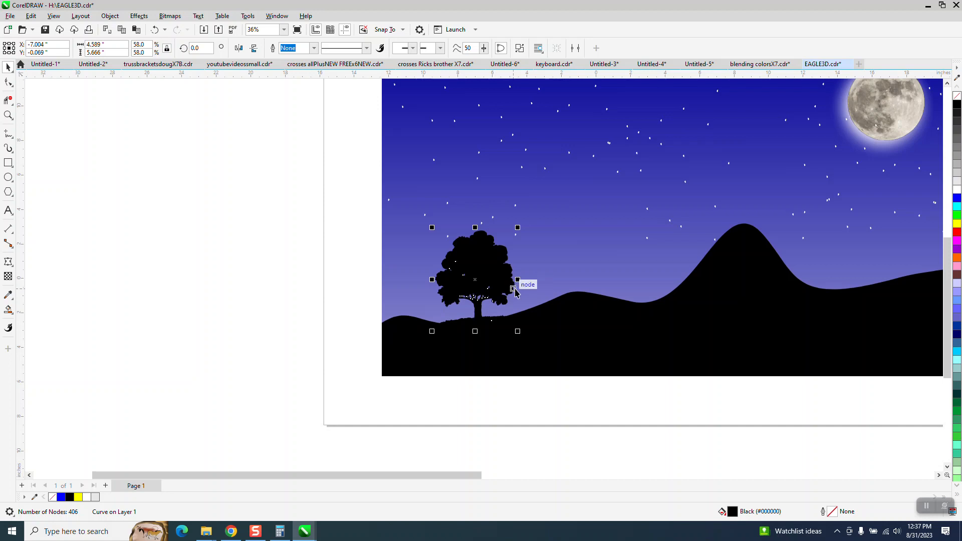
Step: Create a smaller copy of the tree and place it just left of the large one on the hill
drag(520, 228, 492, 263)
drag(461, 297, 420, 293)
click(146, 356)
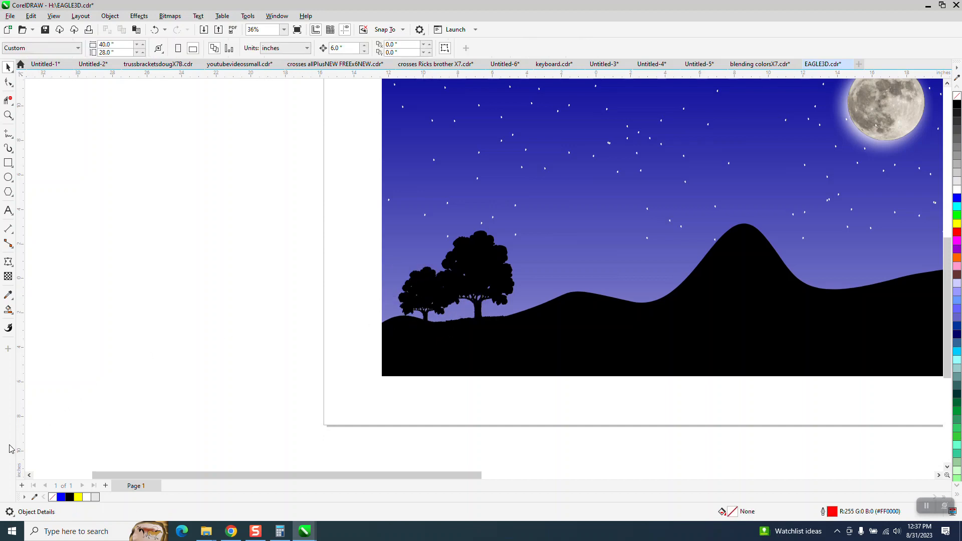
Step: Draw a diagonal 2-Point Line about 3.943 by 2.88 inches in the sky between the trees and the mountain
scroll(244, 436, down, 2)
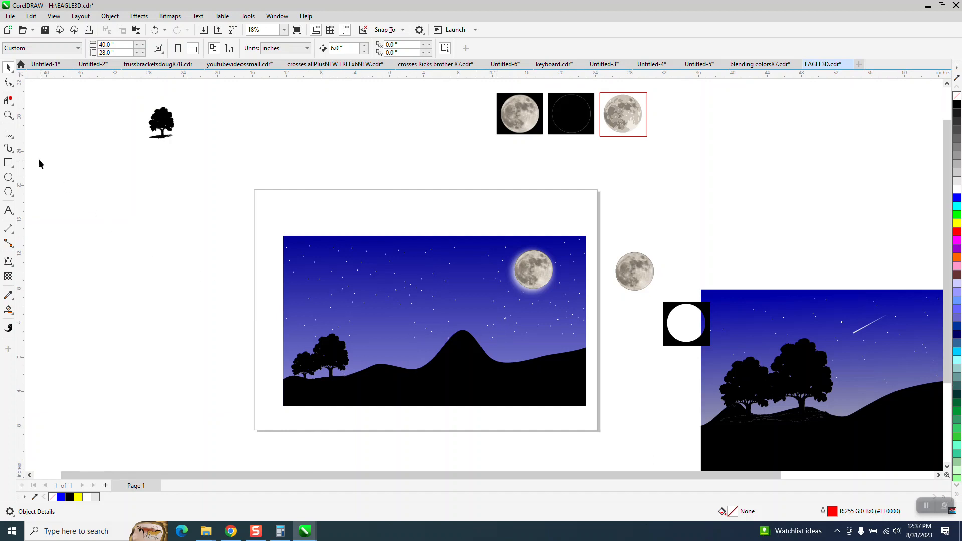
click(8, 115)
drag(250, 220, 561, 393)
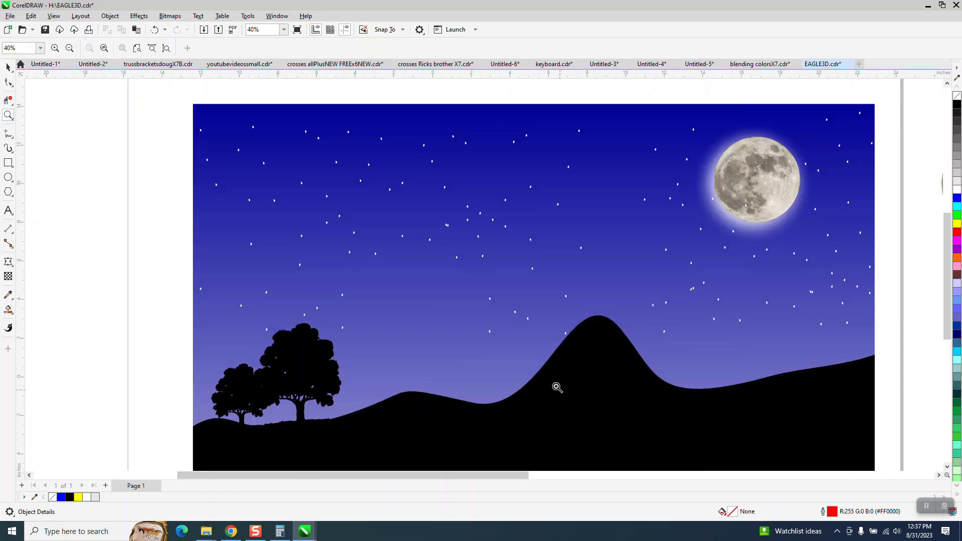
click(13, 145)
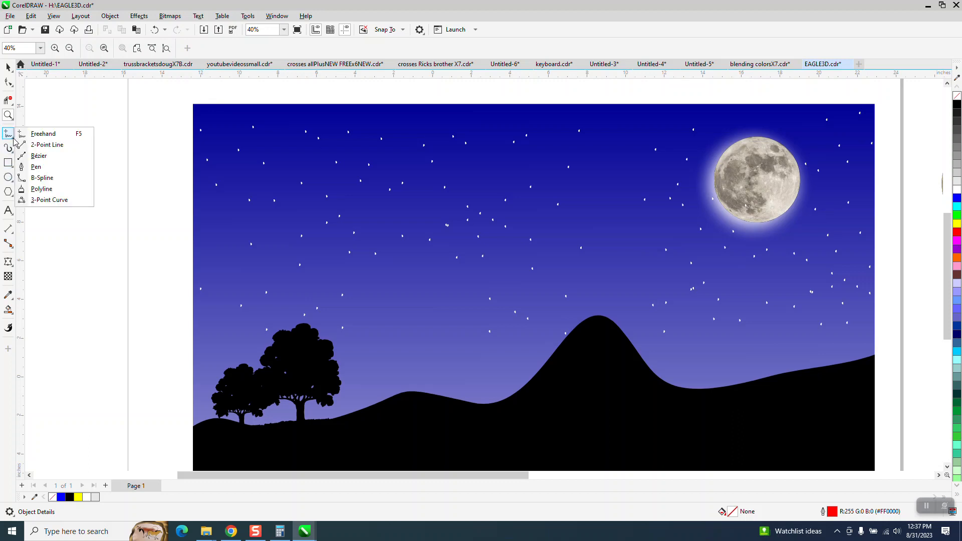
click(43, 146)
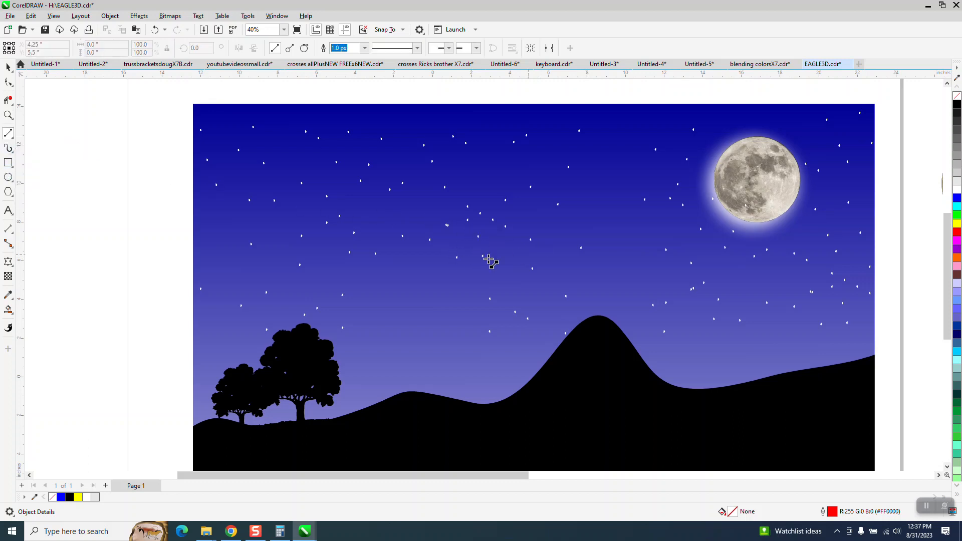
drag(476, 276, 400, 331)
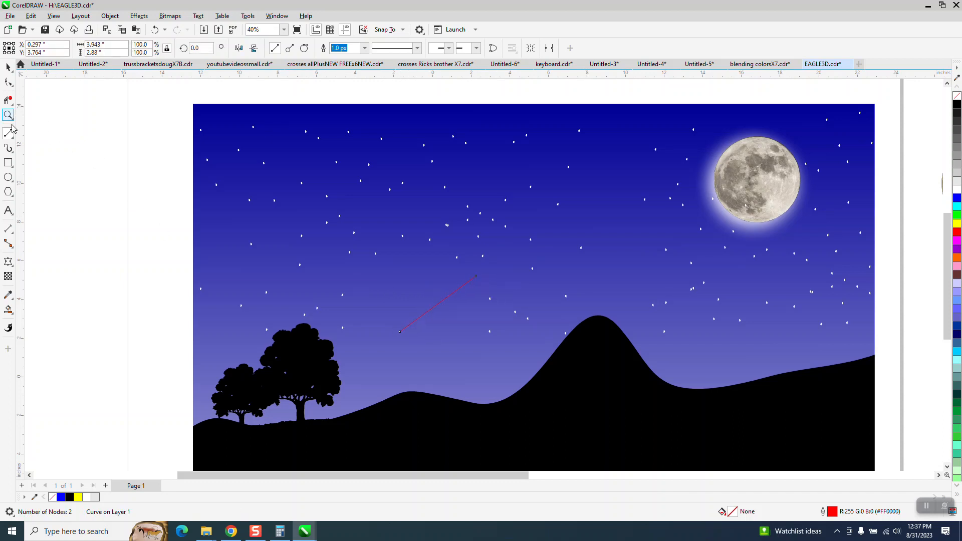
Step: Apply an Artistic Media preset stroke with a width of 0.03 inches to the red diagonal line
click(12, 150)
click(45, 149)
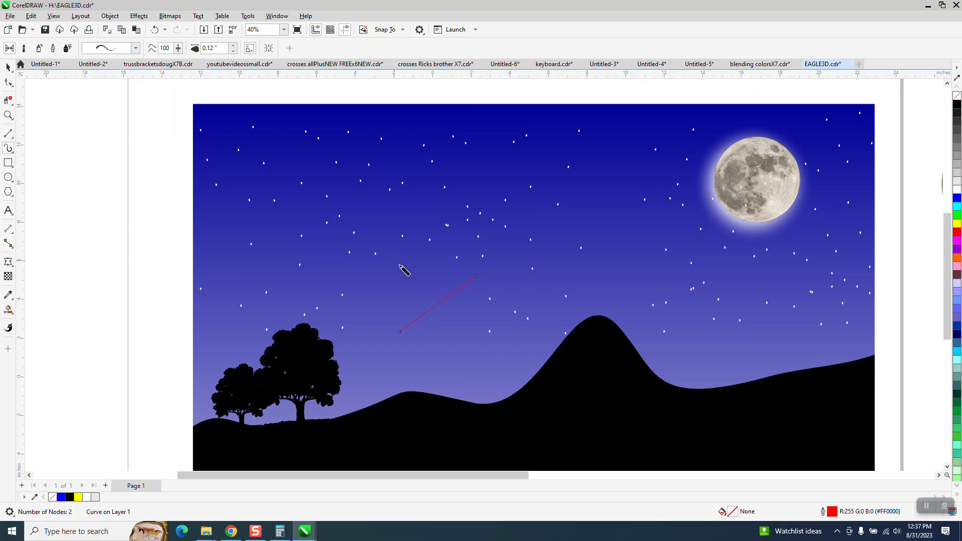
key(Escape)
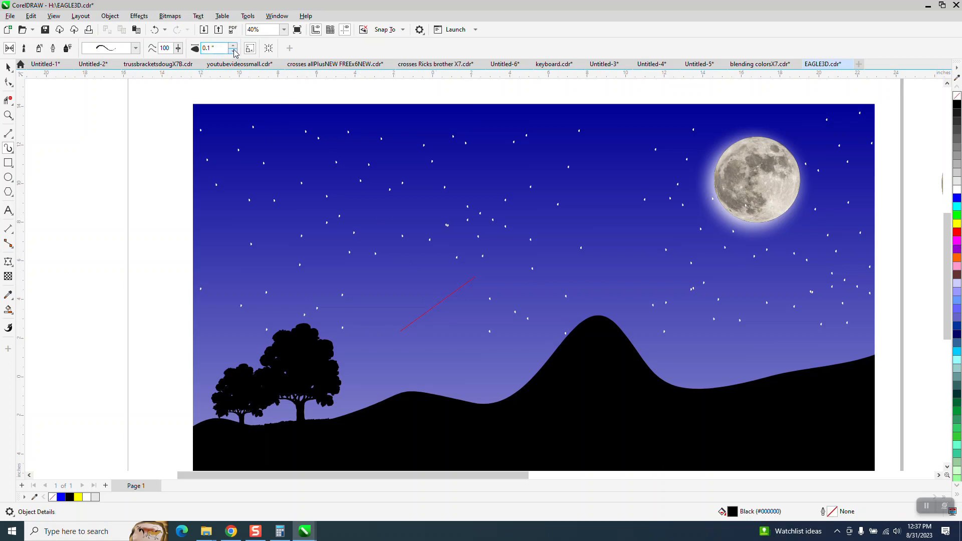
click(233, 45)
click(233, 52)
drag(229, 48, 206, 50)
text(0.03)
key(Return)
click(444, 301)
Step: Set the Artistic Media stroke width to 1.0 inch and reduce it to 0.4 inches
click(219, 47)
text(1)
key(Return)
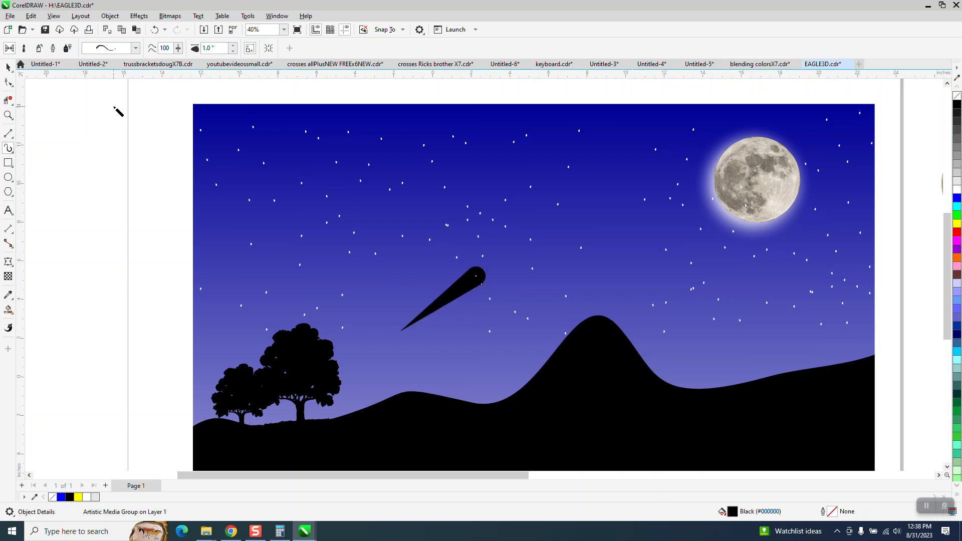
click(233, 51)
click(233, 51)
click(233, 50)
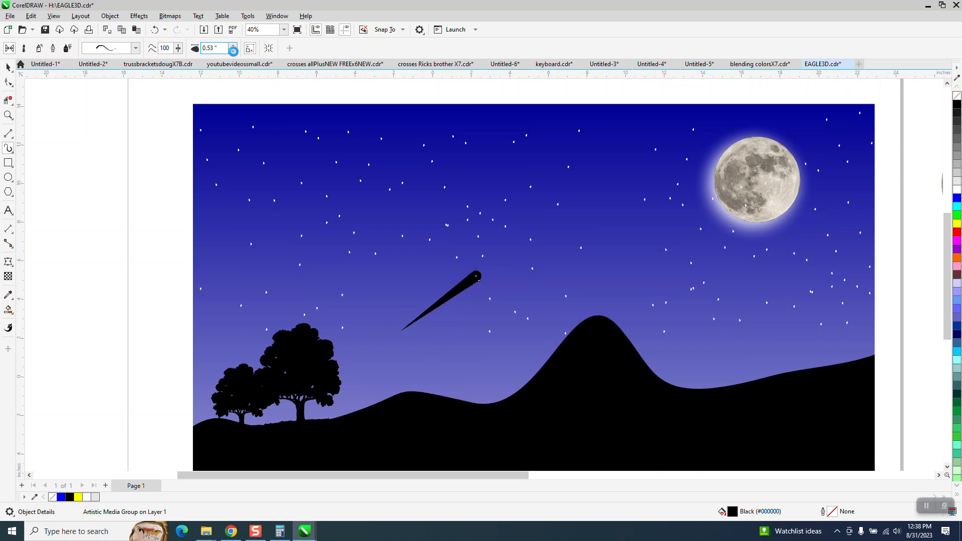
click(234, 51)
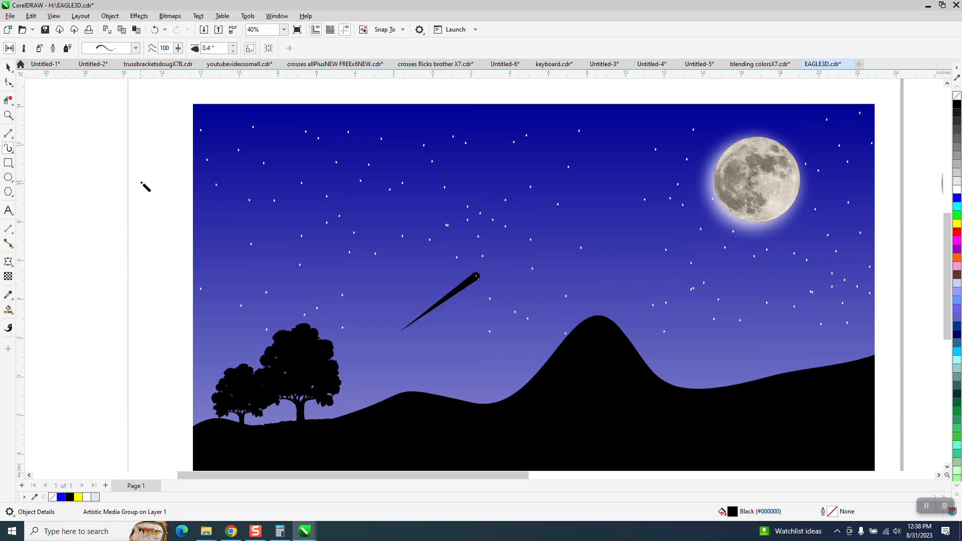
Step: Duplicate the tapered stroke and move the copy left, outside the night scene
click(8, 67)
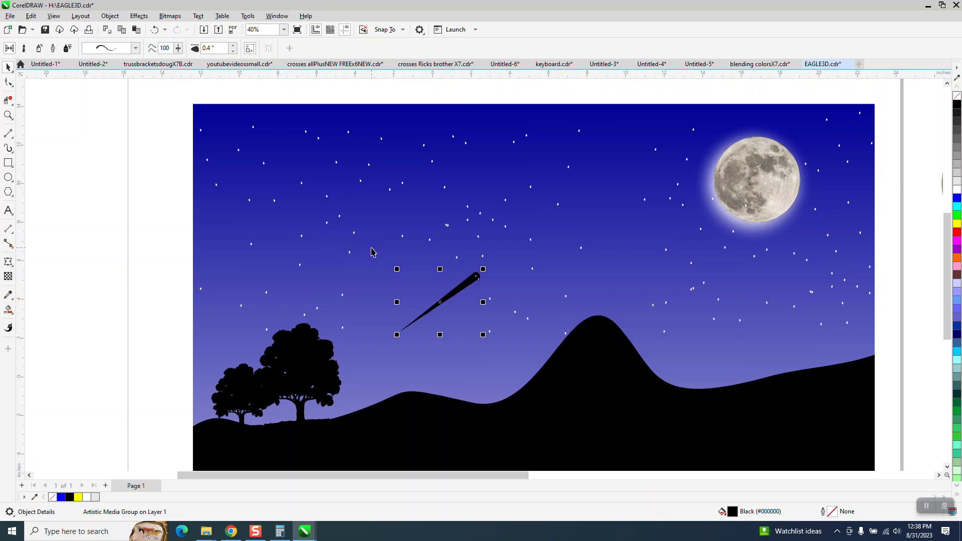
key(plus)
key(shift+Left)
key(shift+Left)
key(shift+Left)
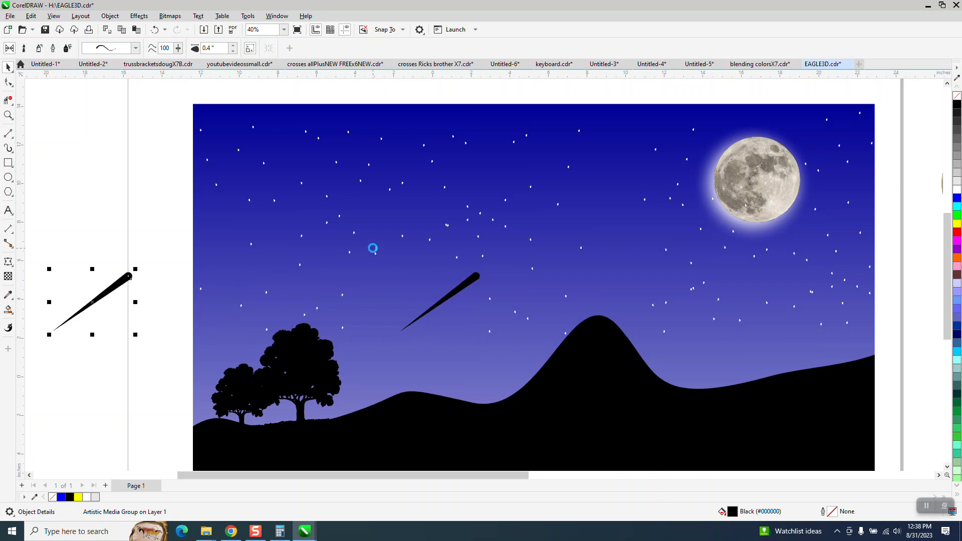
Step: Break the copied Artistic Media group apart, pull the tapered shape off its control line and delete that line
click(109, 16)
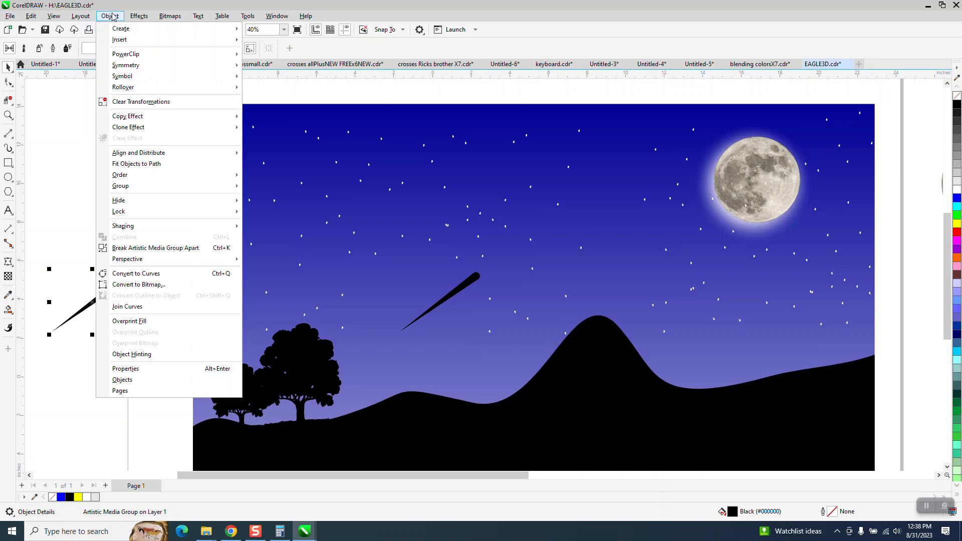
click(146, 248)
key(Escape)
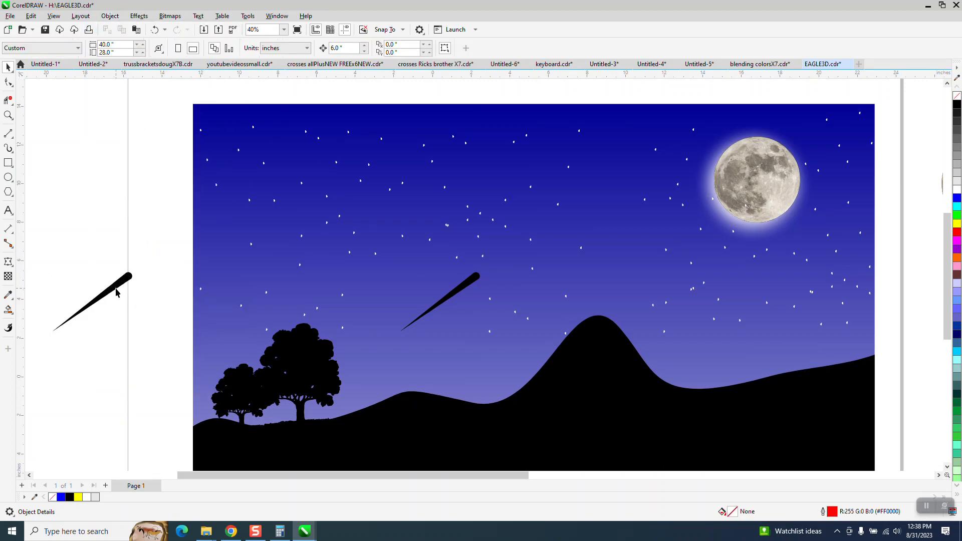
drag(120, 281, 121, 209)
drag(52, 265, 161, 358)
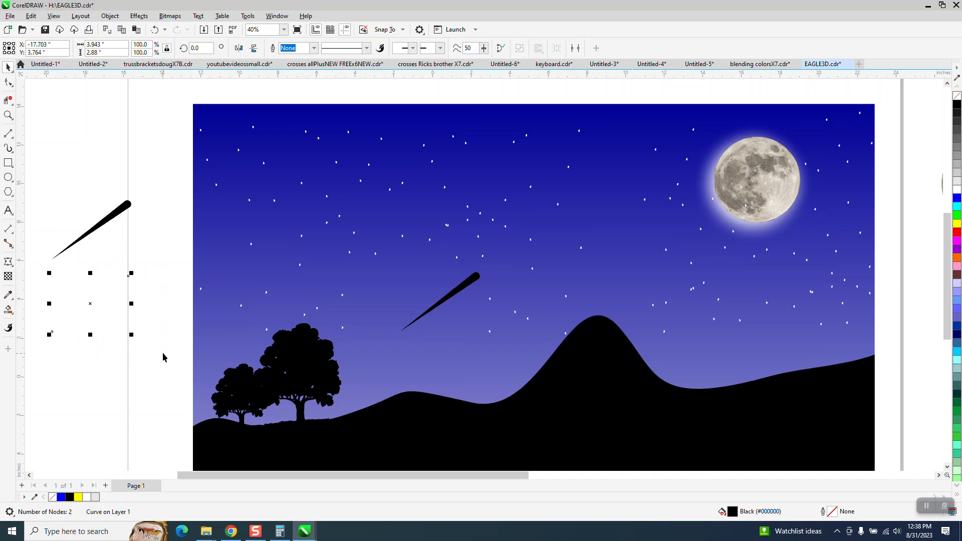
key(Delete)
Step: Delete the original stroke in the sky and put the separated tapered shape in its place, at about X -0.353, Y 3.715 inches
click(450, 299)
key(Delete)
drag(105, 221, 440, 293)
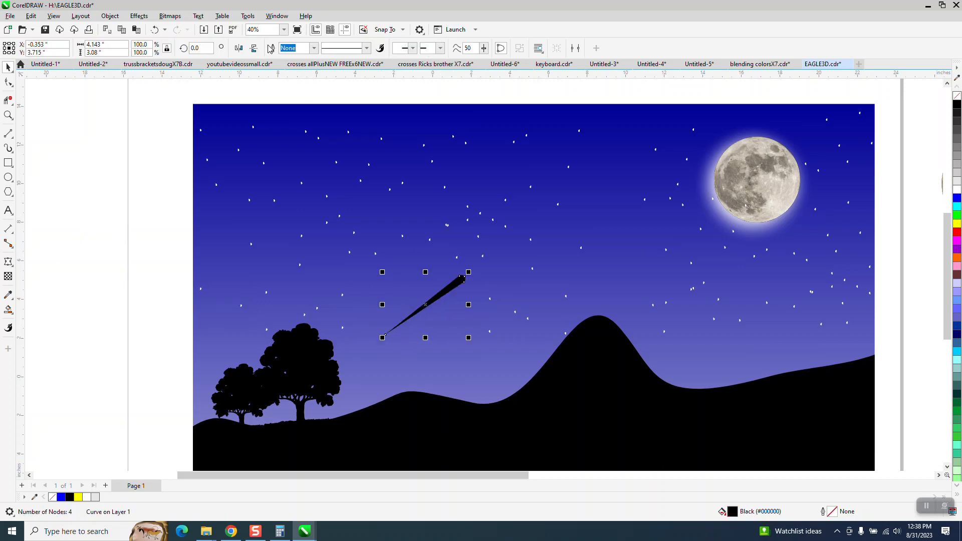
Step: Mirror the tapered shape horizontally and vertically and fill it with white
click(235, 50)
click(252, 48)
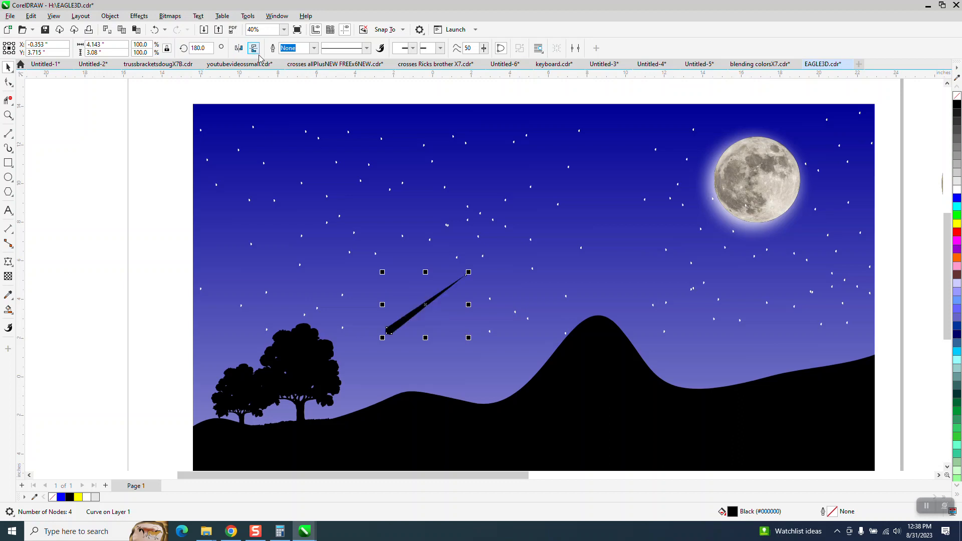
click(956, 190)
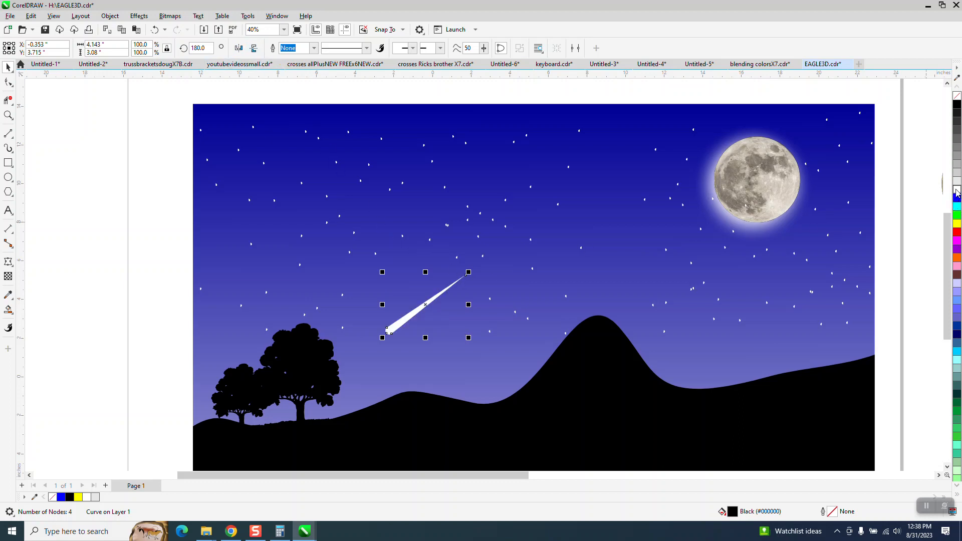
Step: Reduce the white shooting star to about 2.325 by 1.728 inches and position it at about X -0.166, Y 4.158 inches
drag(425, 304, 430, 296)
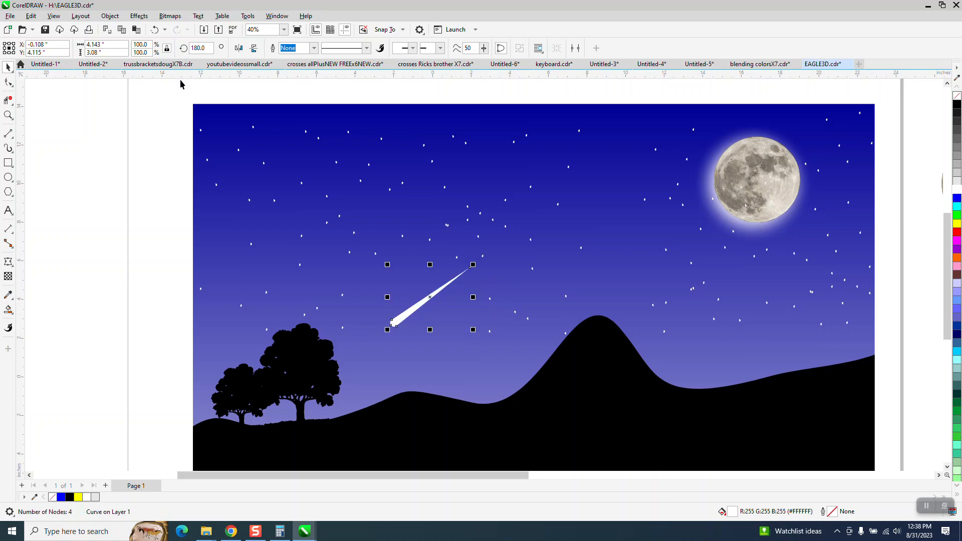
drag(473, 333, 454, 319)
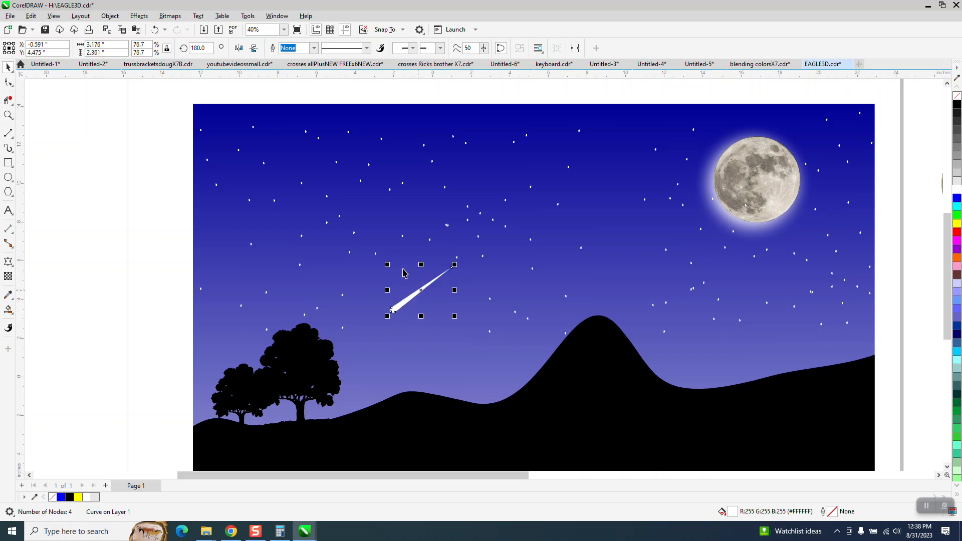
drag(387, 264, 403, 276)
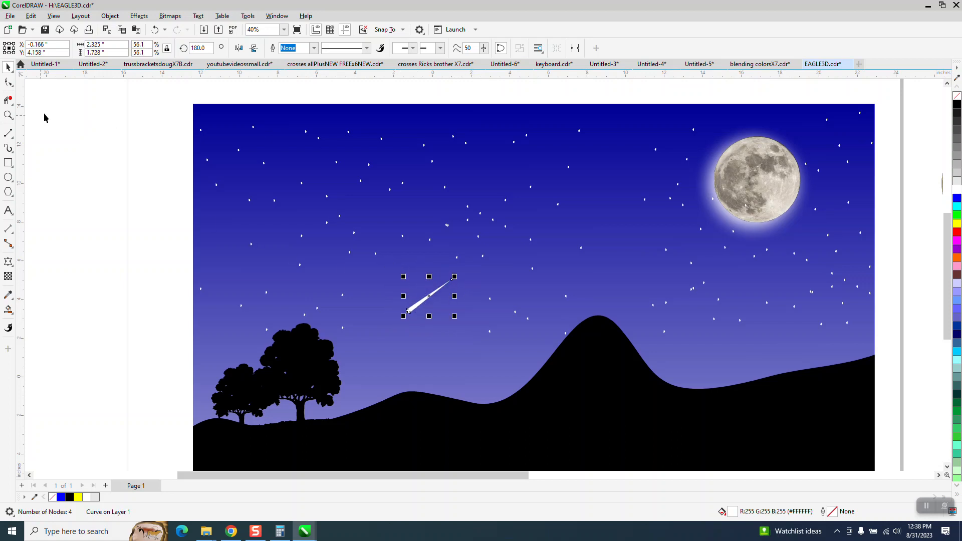
click(8, 115)
drag(337, 258, 518, 360)
click(8, 66)
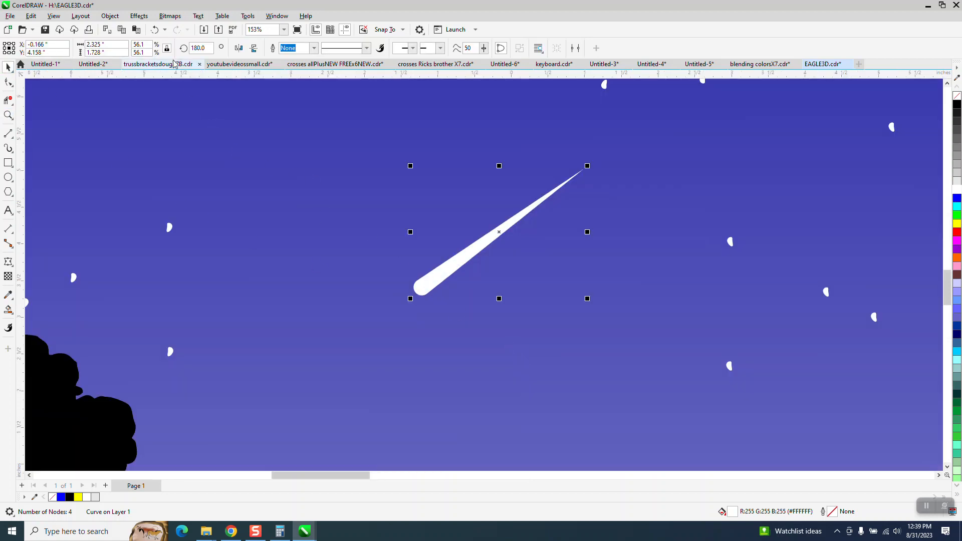
Step: Apply a Gaussian Blur with a 7.5-pixel radius to the white shooting star
click(140, 16)
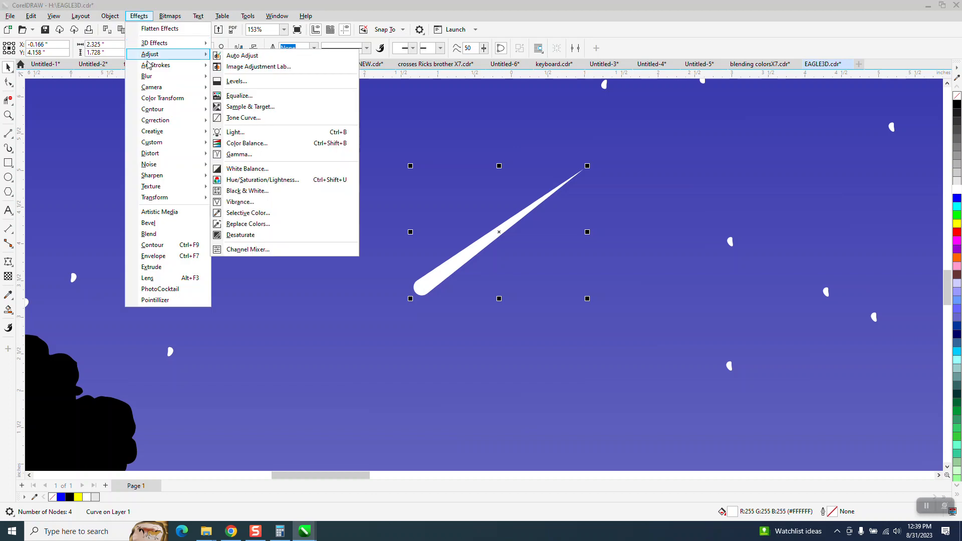
click(246, 115)
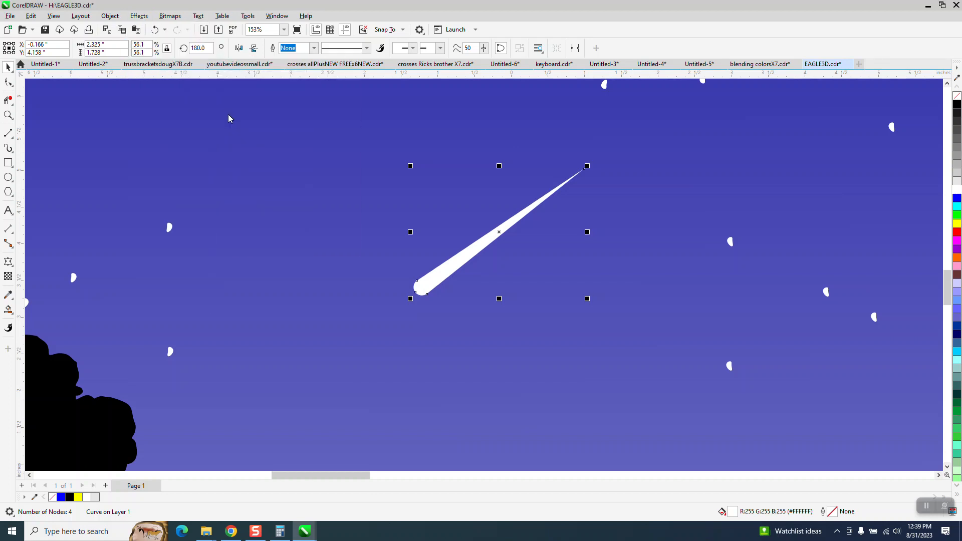
mouse_move(504, 229)
mouse_down()
mouse_move(638, 356)
mouse_move(552, 387)
mouse_move(568, 384)
mouse_up()
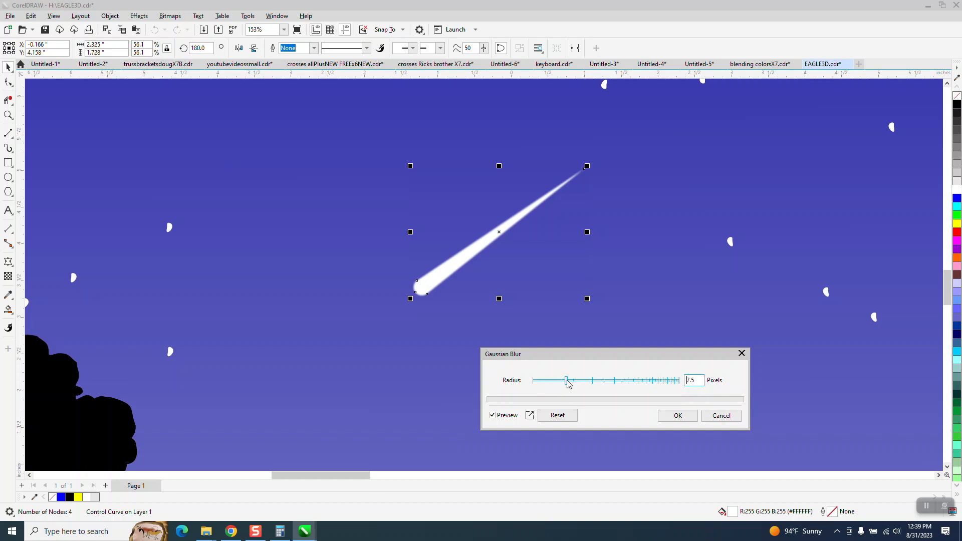
click(677, 416)
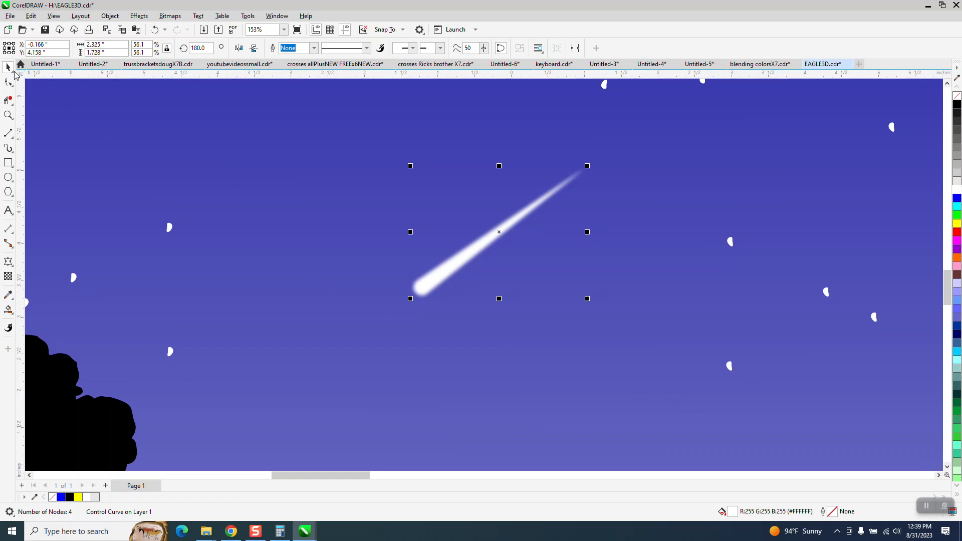
Step: Draw a white circle about 0.205 inch across without an outline and place it on the shooting star's head, at about X -1.222, Y 3.403 inches
click(8, 177)
drag(348, 253, 339, 268)
click(956, 190)
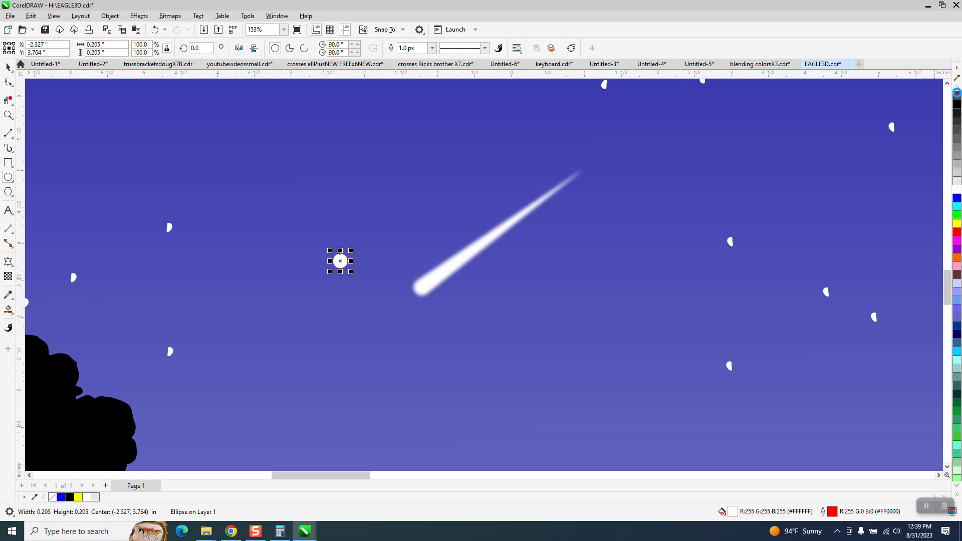
right_click(957, 96)
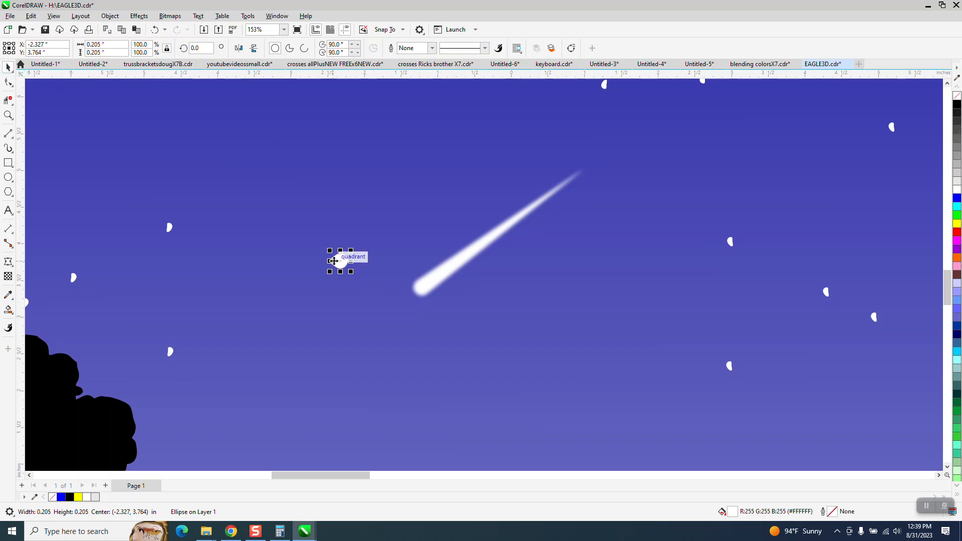
drag(333, 260, 422, 290)
click(363, 326)
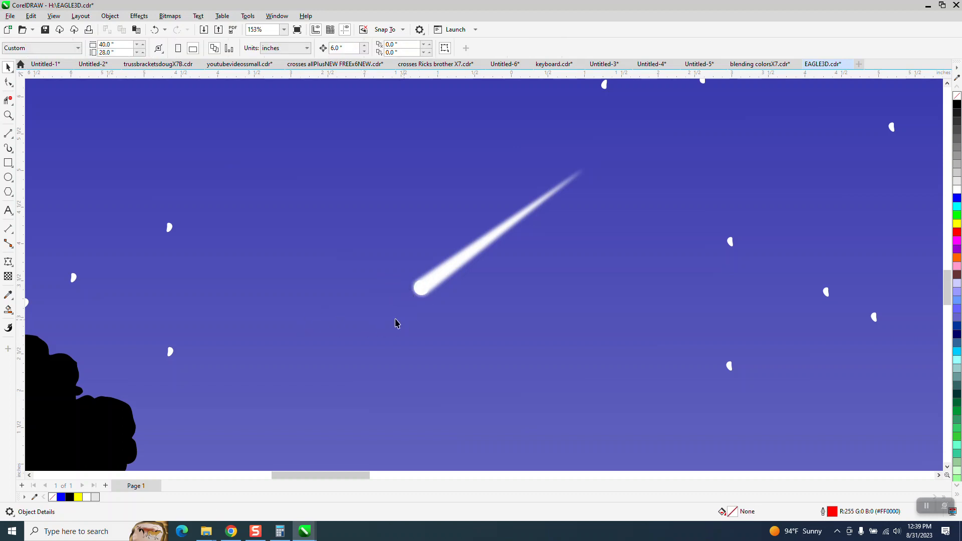
Step: Apply a Gaussian Blur with a 1.4-pixel radius to the small white circle on the shooting star's head
click(8, 116)
drag(408, 270, 481, 327)
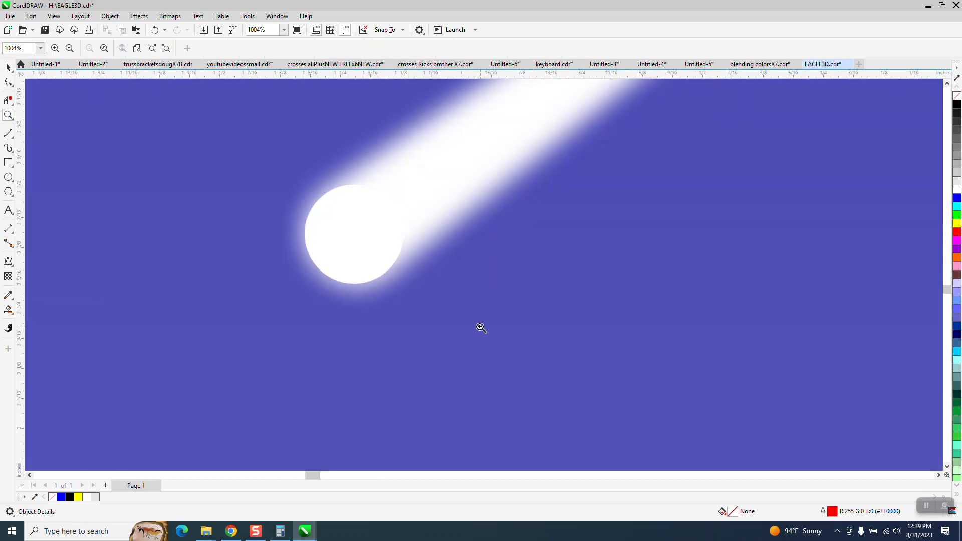
scroll(409, 326, down, 3)
click(8, 67)
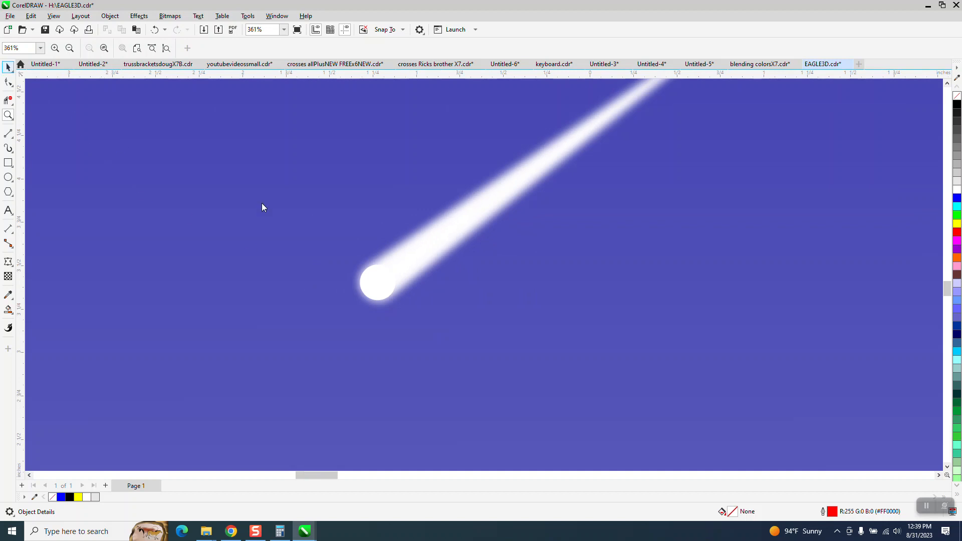
click(368, 285)
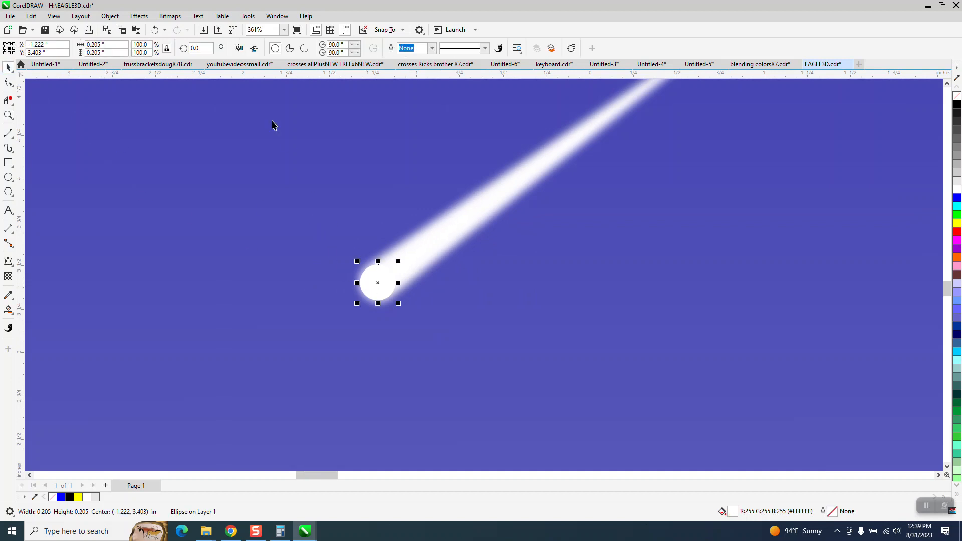
click(138, 16)
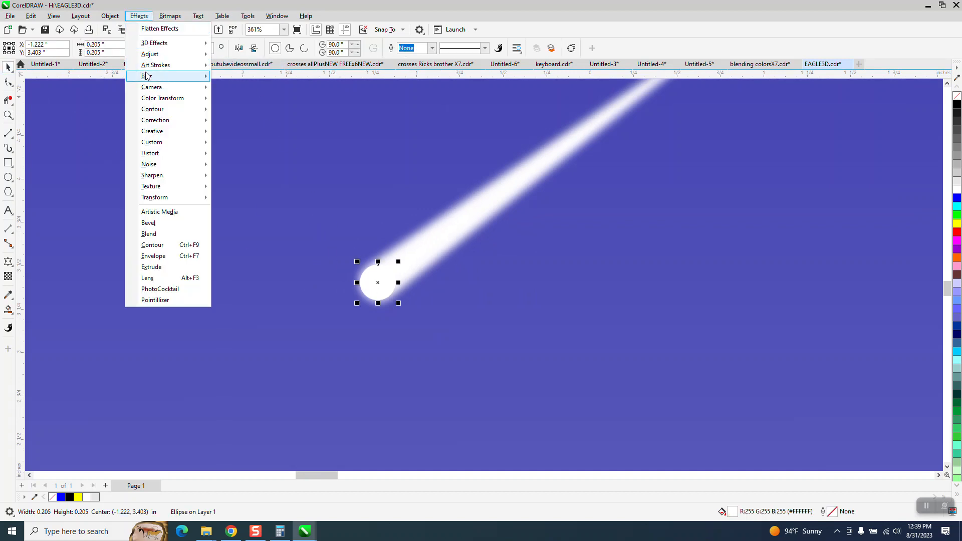
mouse_move(180, 76)
click(240, 114)
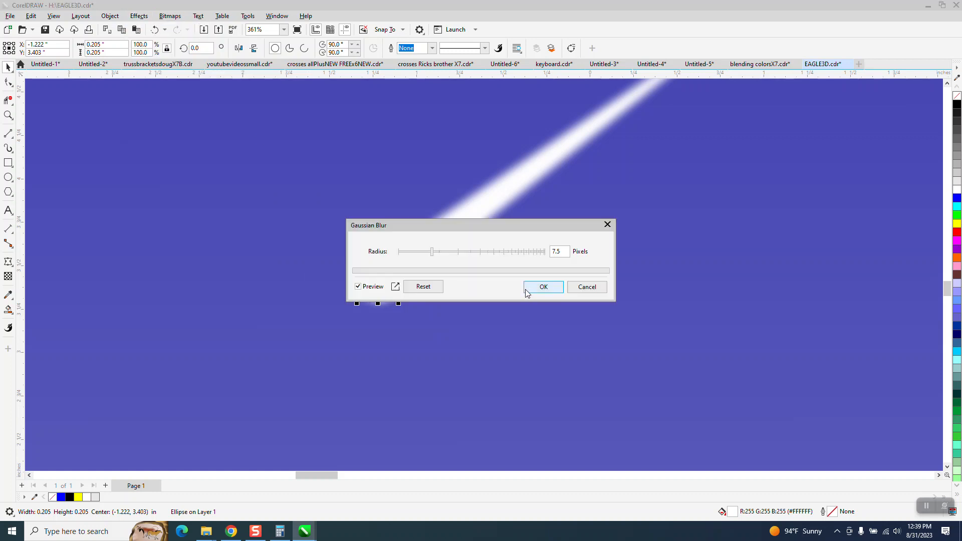
drag(533, 225, 717, 223)
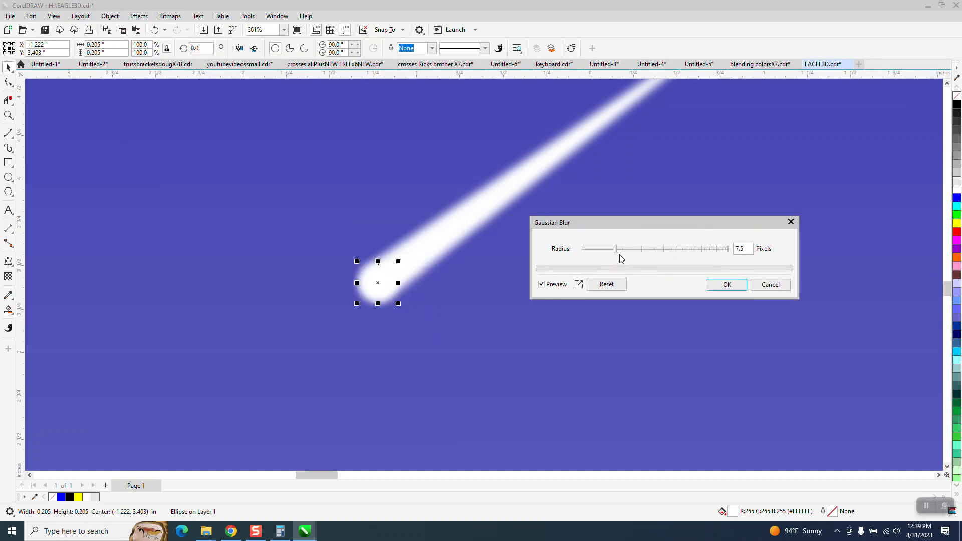
drag(615, 249, 590, 249)
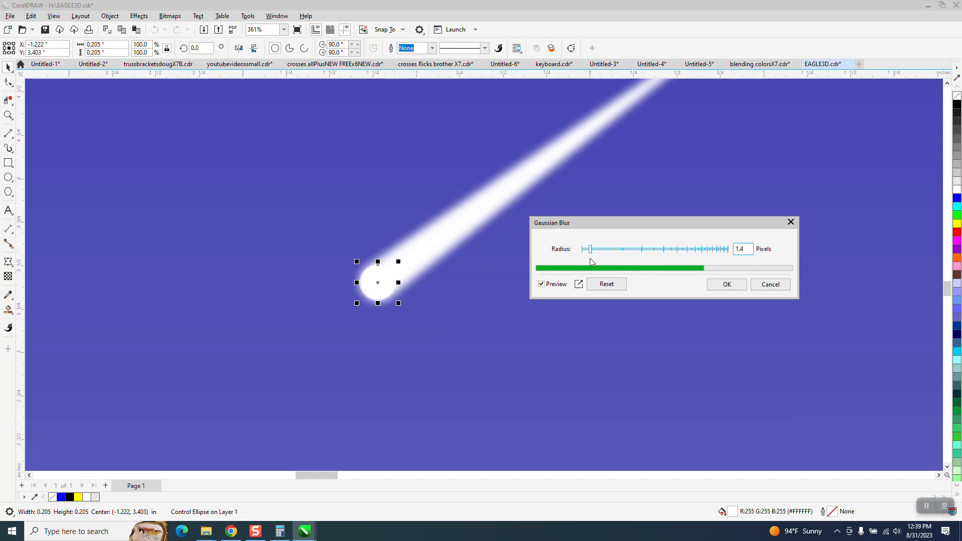
click(725, 285)
Step: Examine the whole rebuilt landscape and compare it with the original scene, including the ground outlines beneath the original's trees
scroll(167, 300, down, 3)
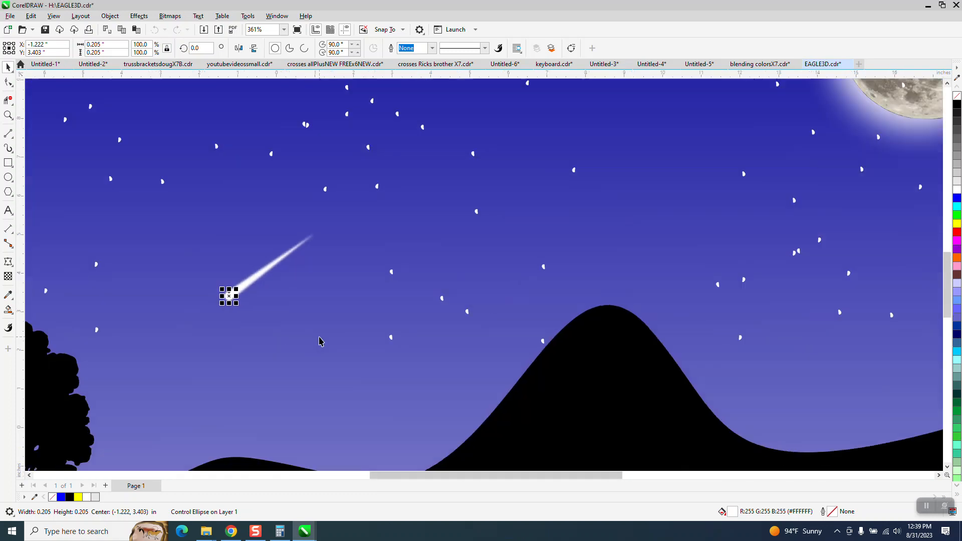
scroll(321, 340, down, 4)
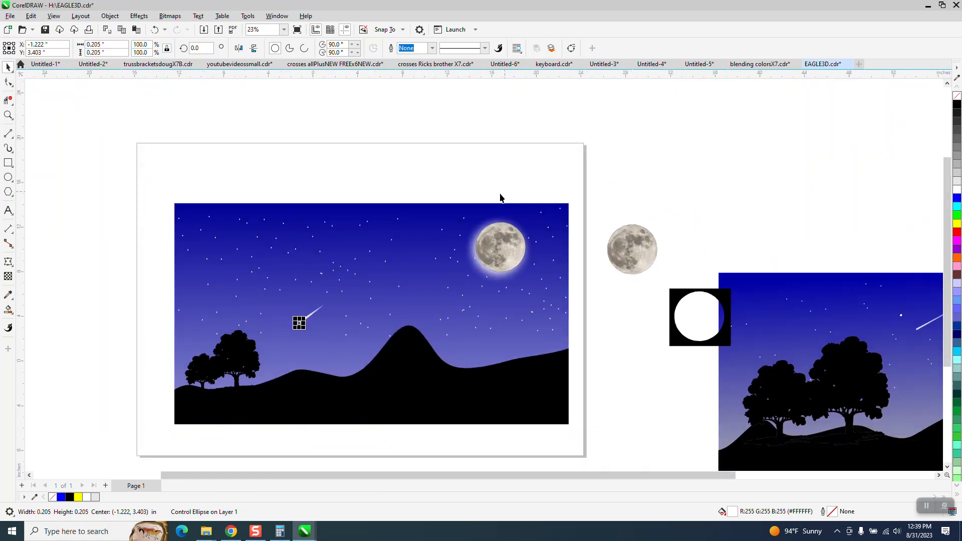
scroll(457, 200, down, 1)
click(56, 189)
click(8, 115)
drag(203, 197, 597, 413)
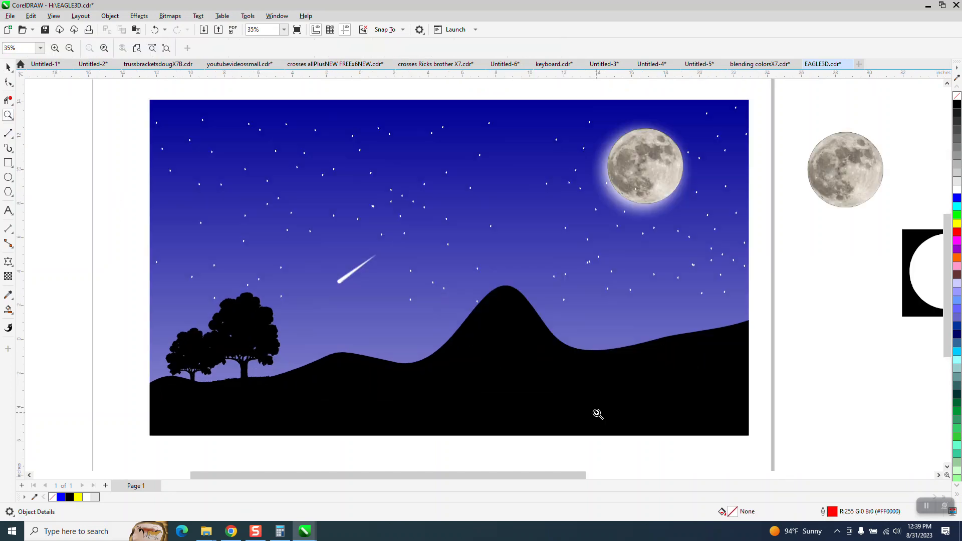
scroll(328, 334, down, 3)
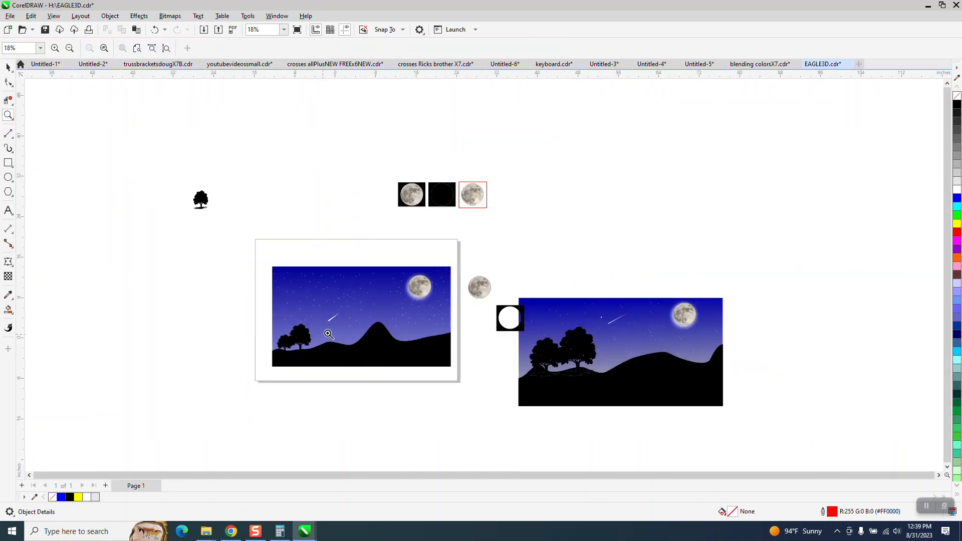
drag(517, 297, 865, 475)
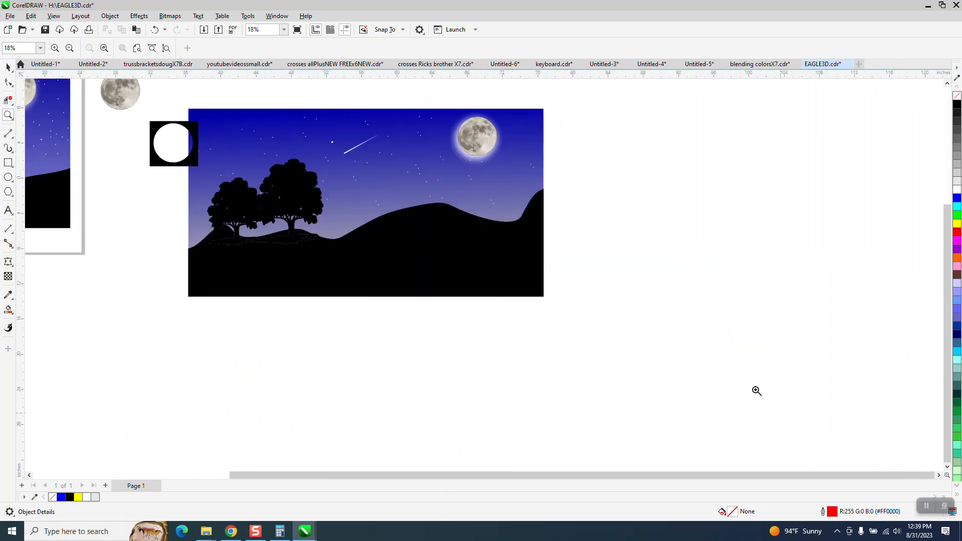
scroll(747, 352, down, 1)
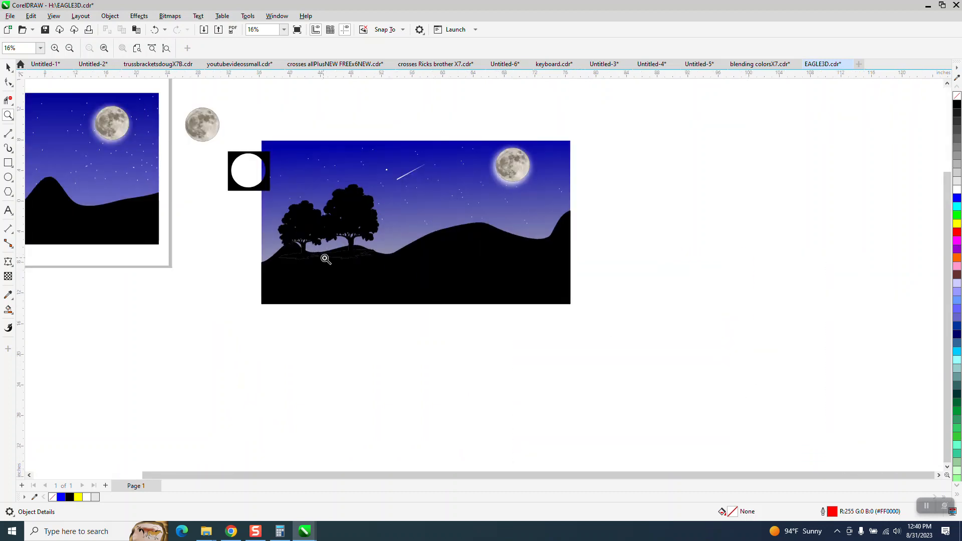
drag(330, 244, 371, 262)
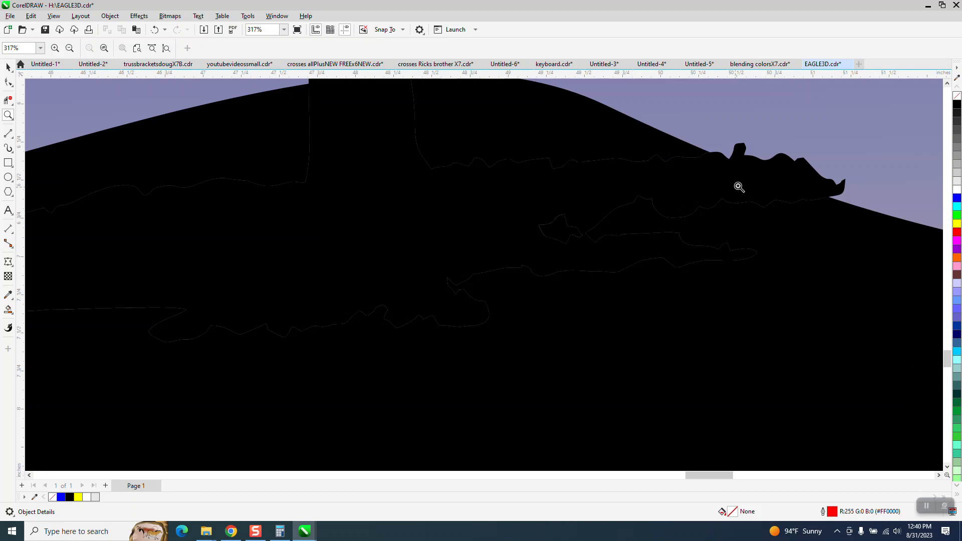
scroll(750, 194, down, 6)
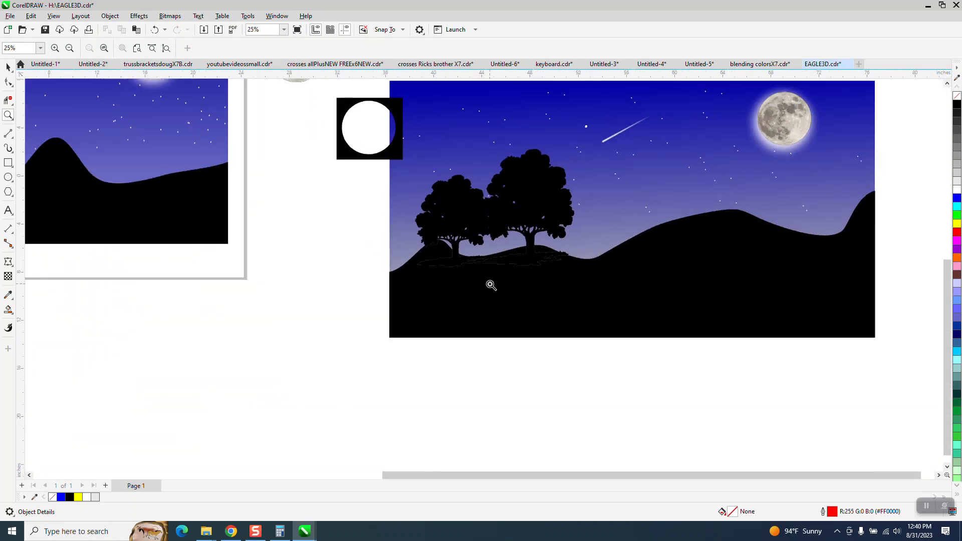
scroll(488, 285, down, 1)
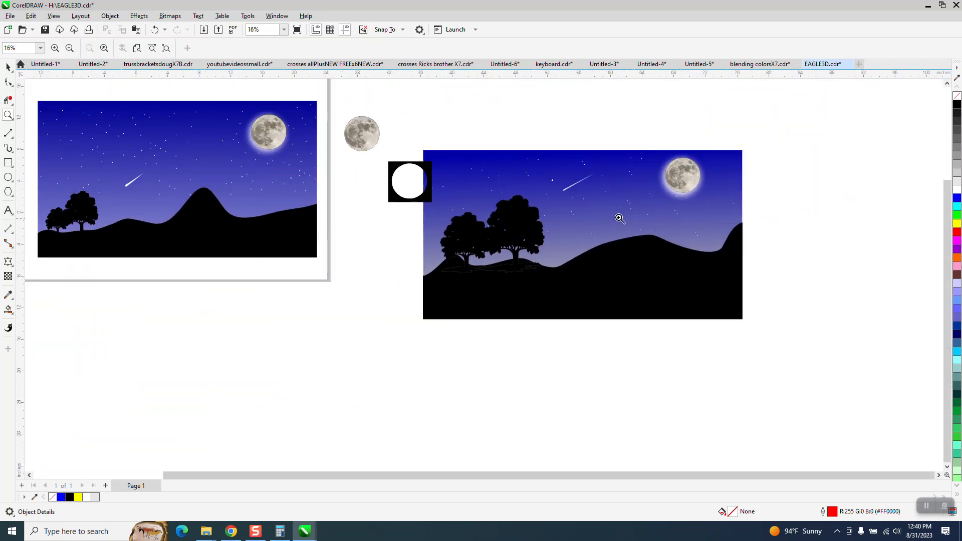